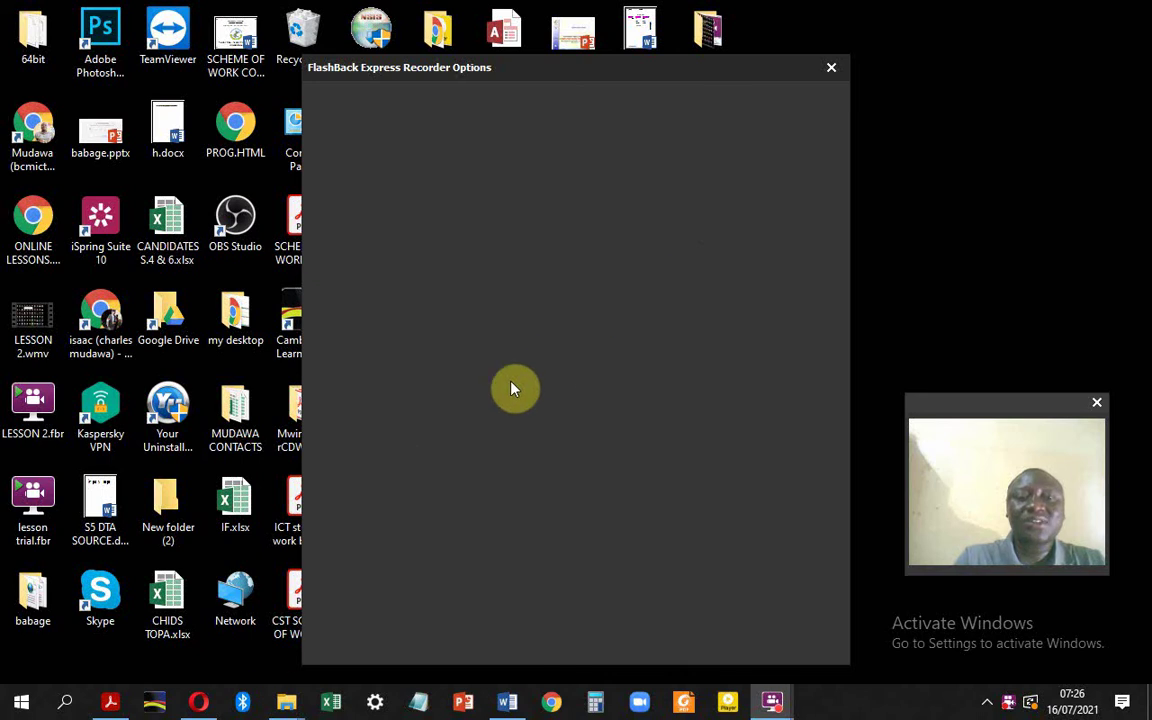
Step: Switch to Adobe Acrobat Reader and read question 1(a) with its sample text in S2 LESSON 160721.pdf
left_click(112, 702)
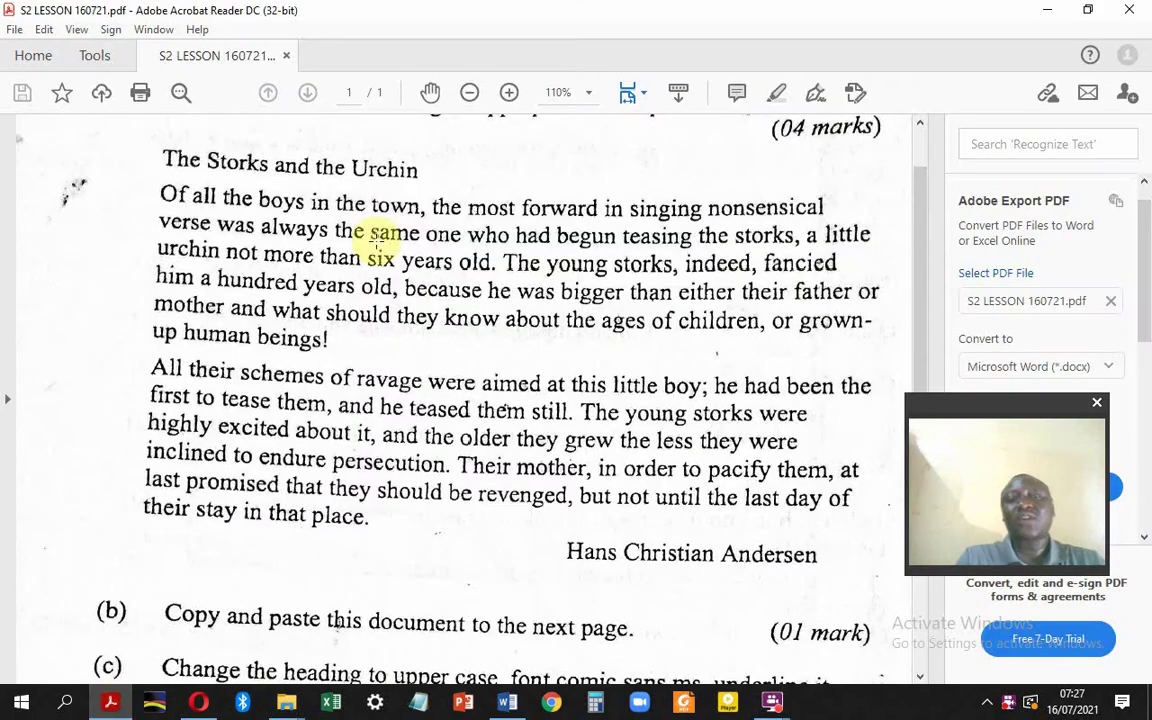
scroll(922, 178, "up", 2)
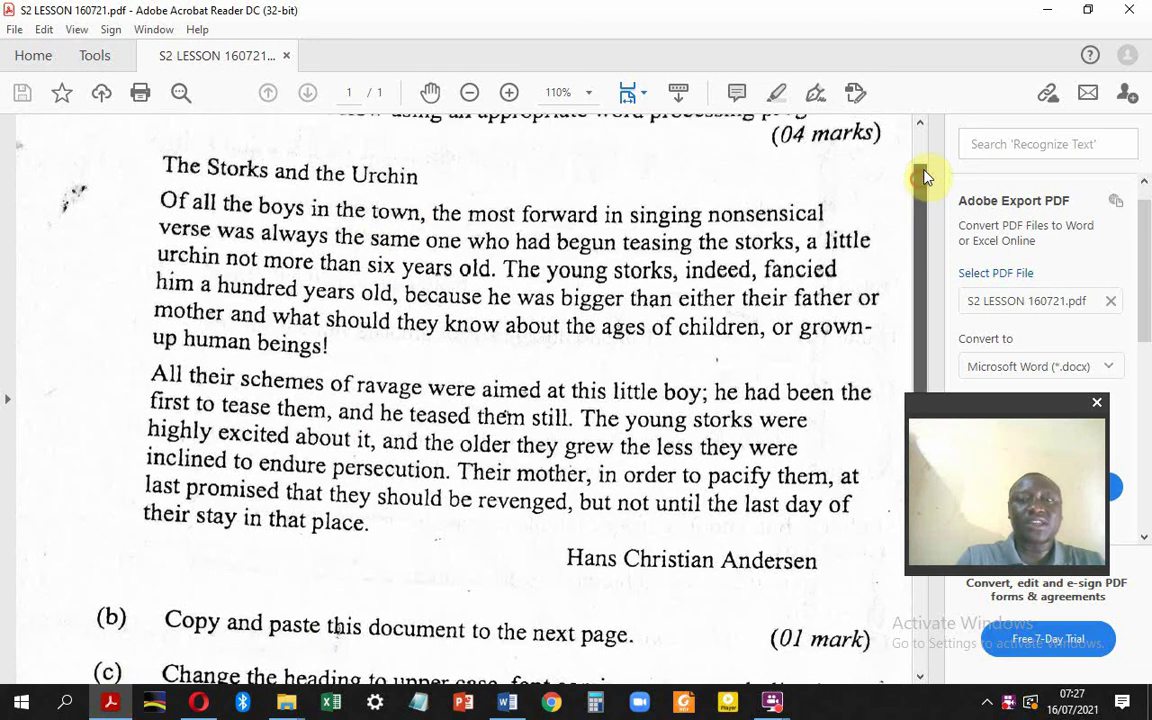
left_click_drag(931, 147, 928, 141)
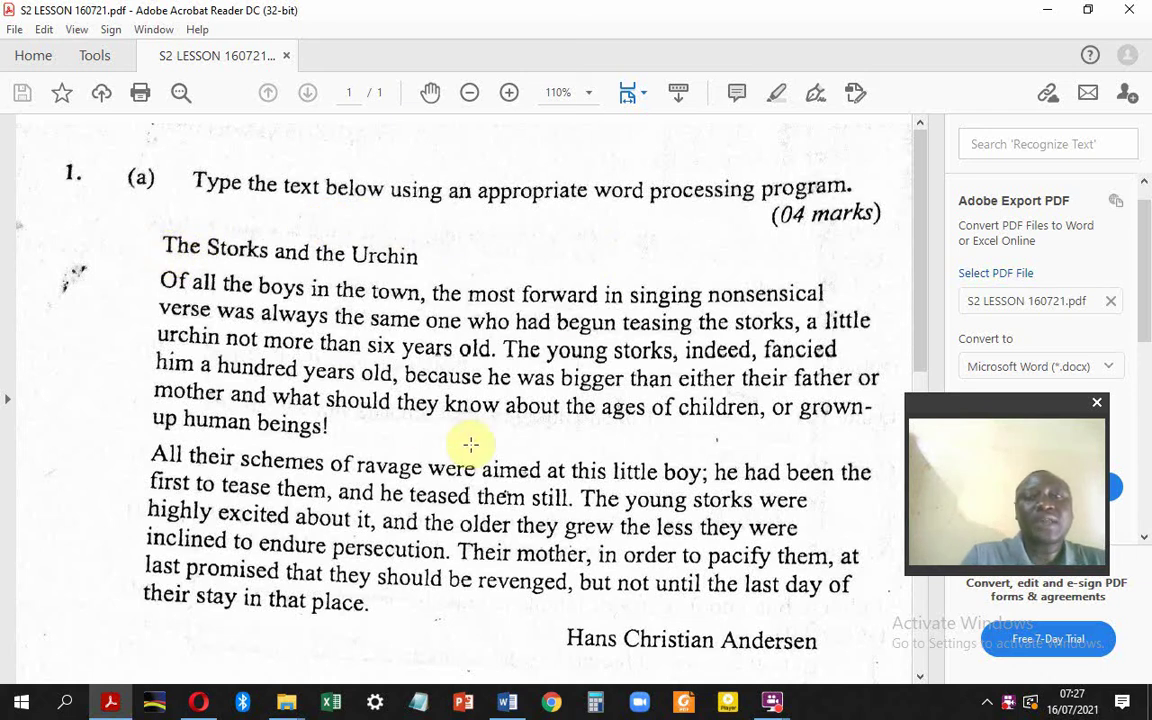
left_click(919, 222)
left_click_drag(919, 222, 936, 188)
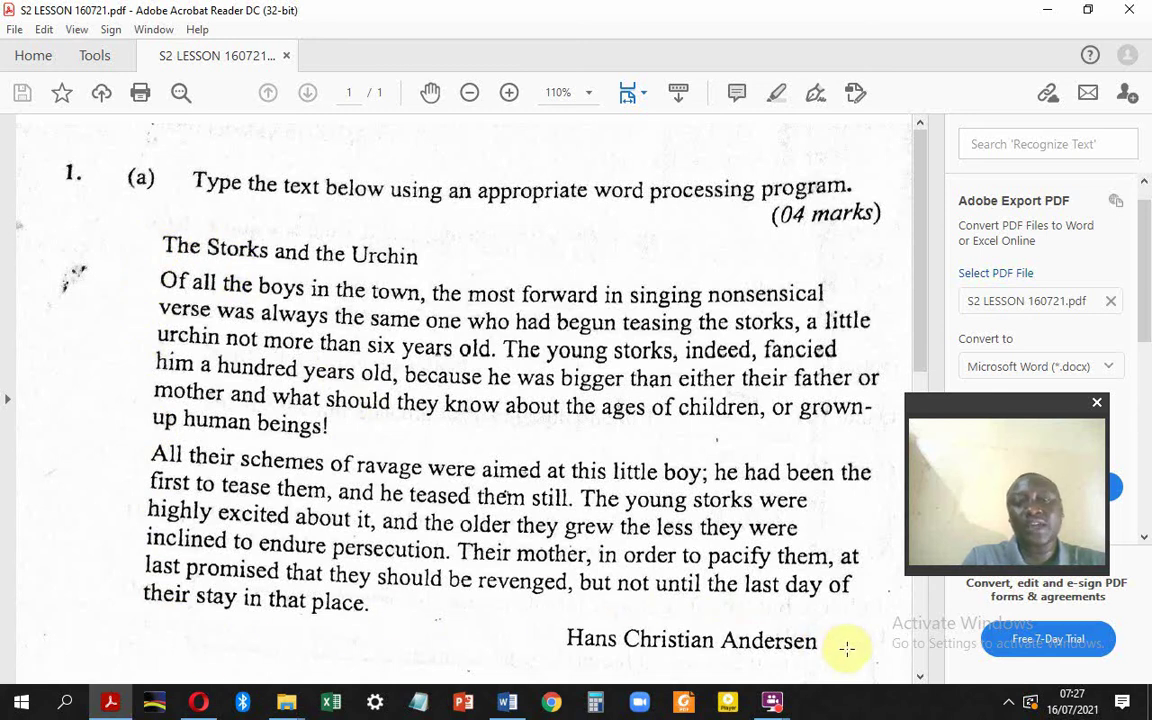
Step: Compare the typed text "The Storks and the Urchin" in Word with the original passage in the PDF
left_click(507, 705)
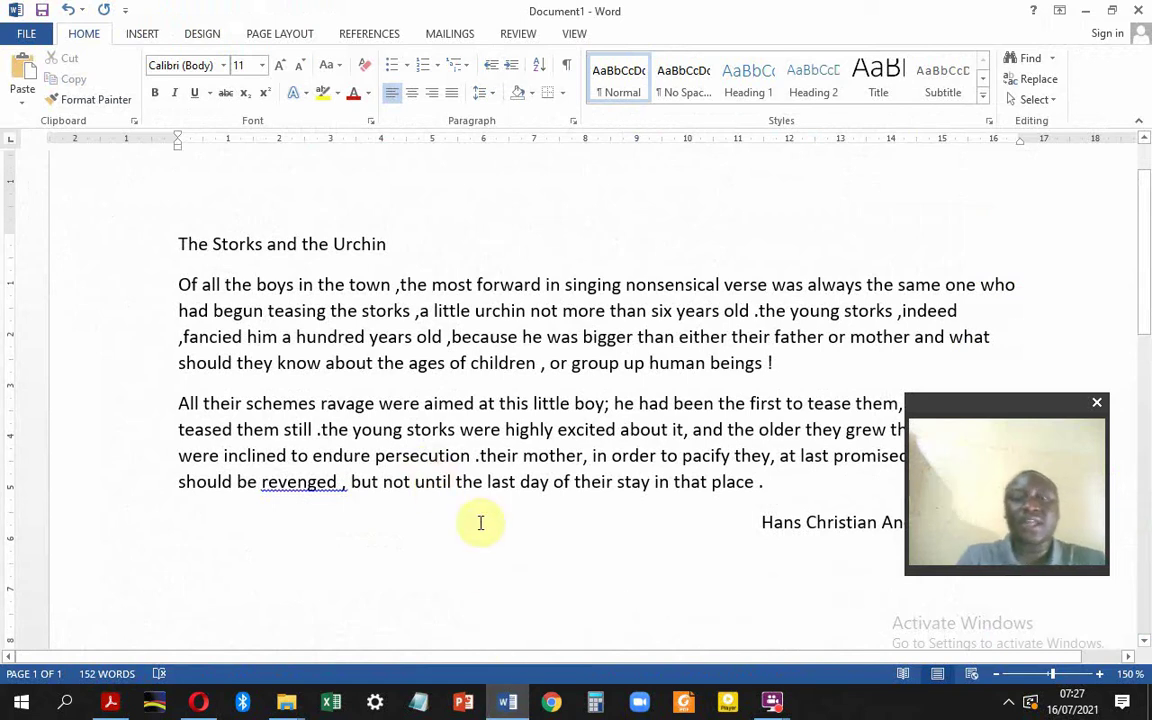
left_click_drag(996, 411, 1037, 501)
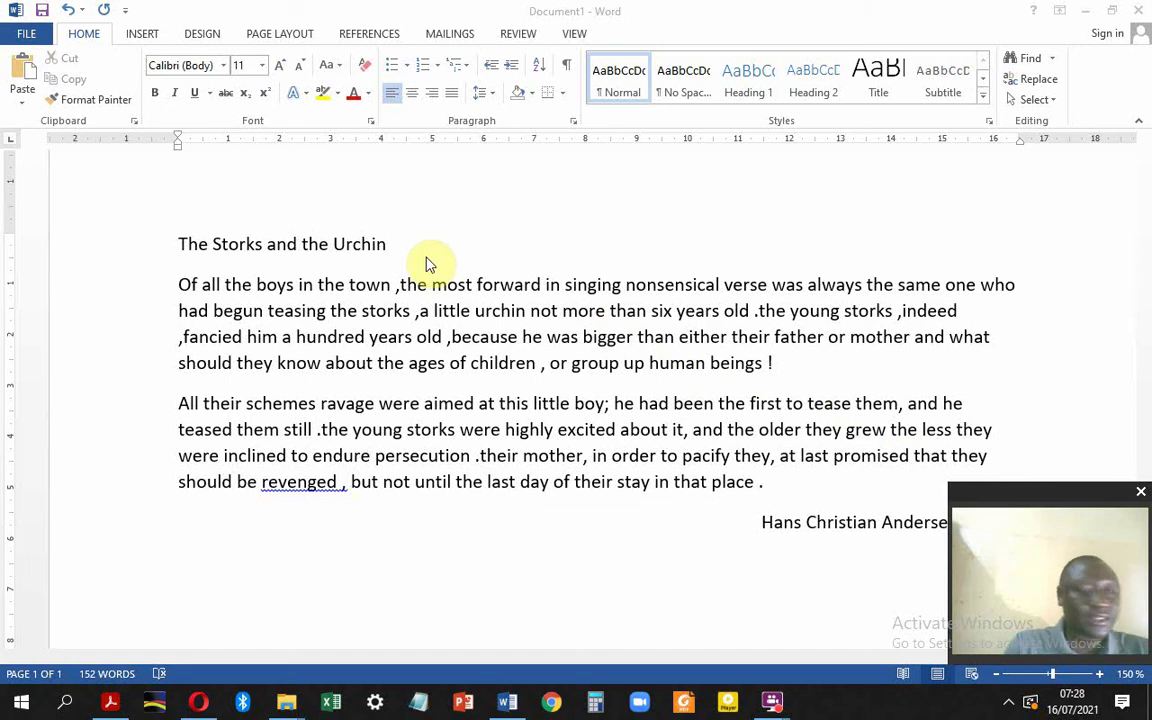
mouse_move(105, 707)
left_click(105, 664)
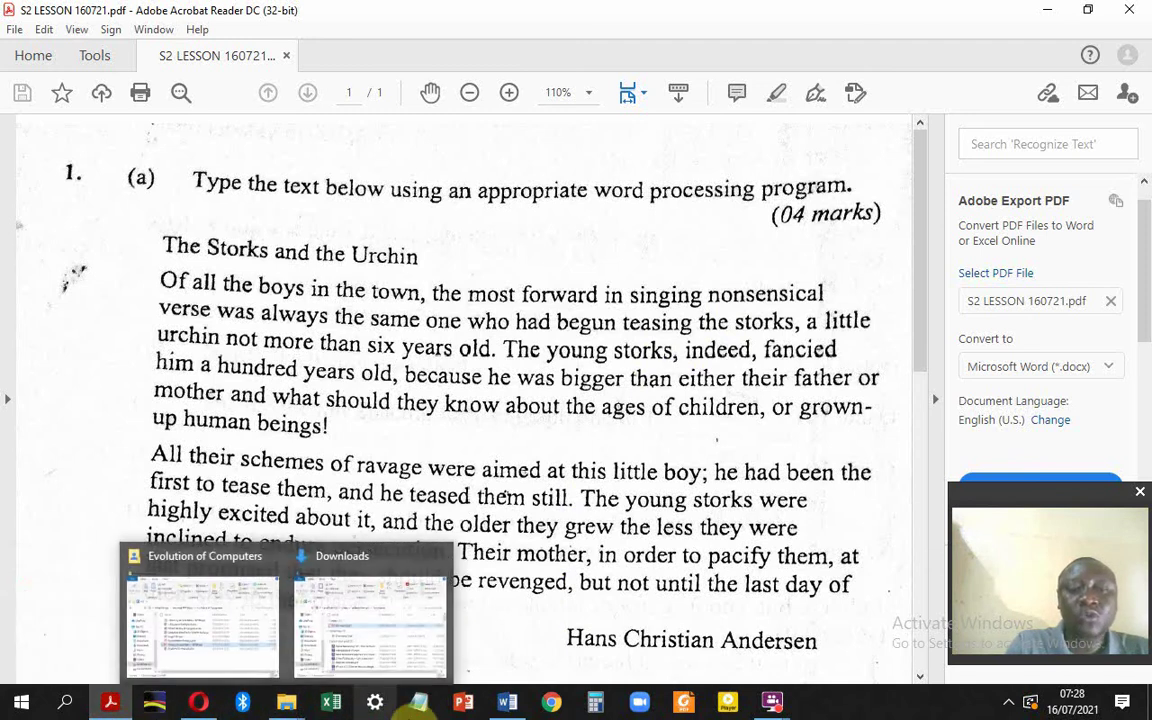
mouse_move(518, 712)
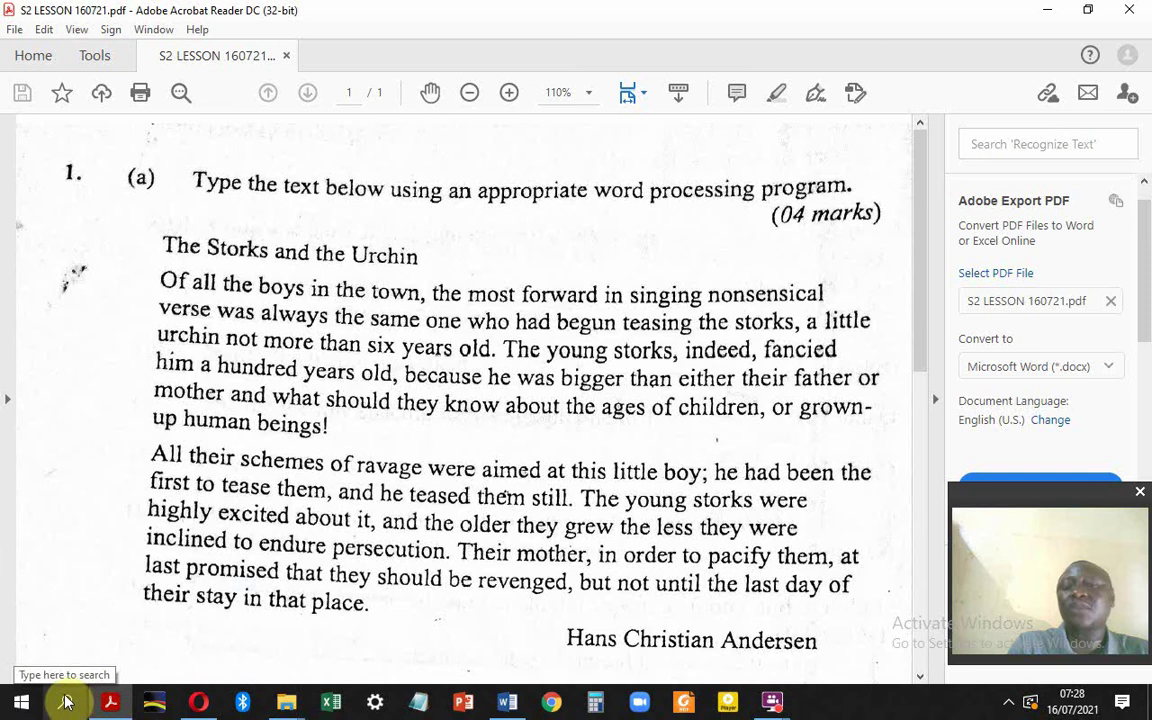
left_click(507, 705)
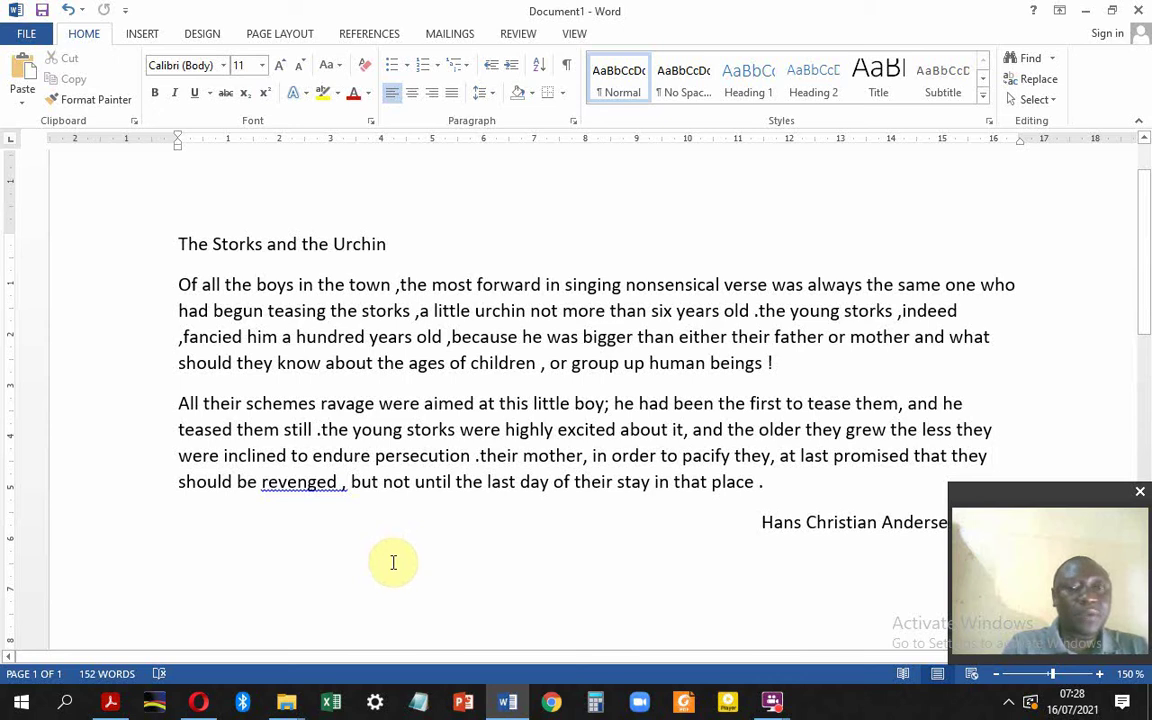
Step: Following task (b) in the PDF, copy the whole Word document, remove the text from page one and paste it on the next page
left_click(112, 704)
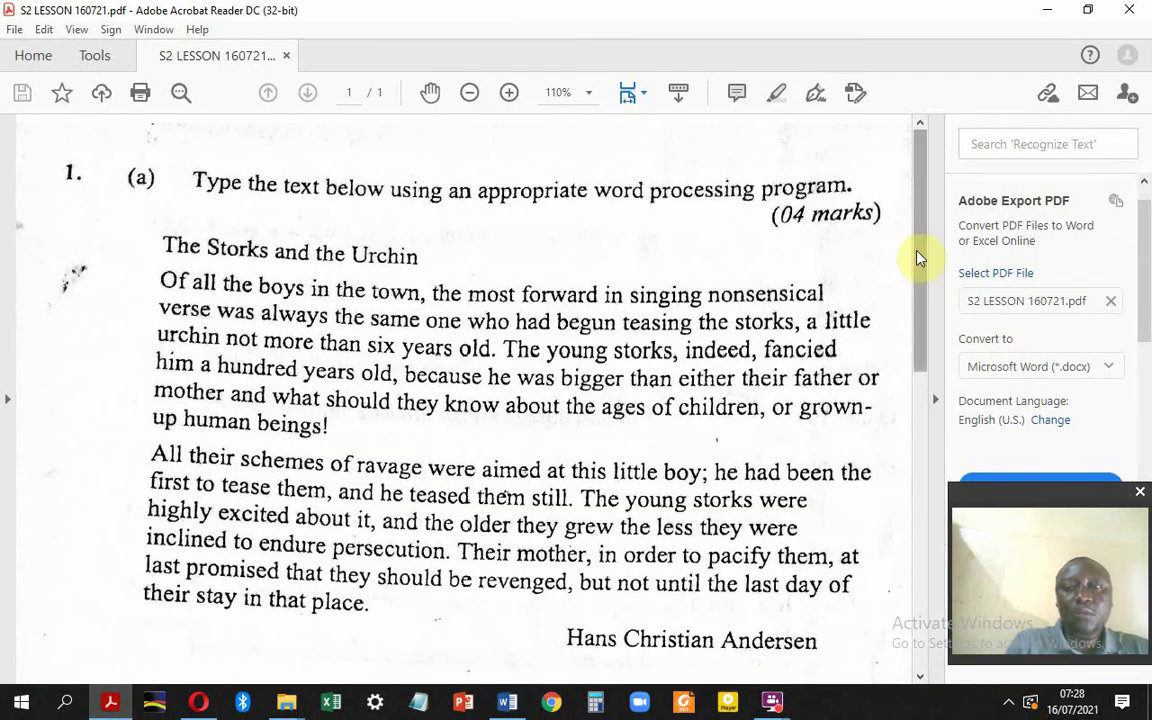
left_click_drag(920, 258, 905, 352)
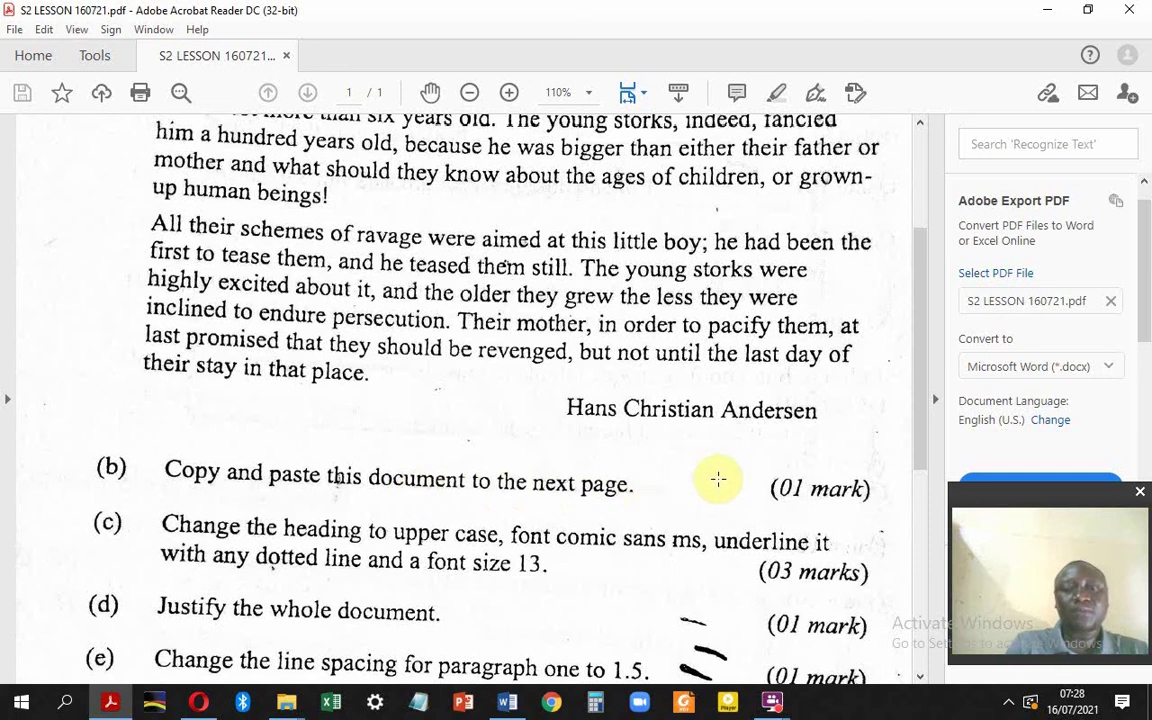
left_click(510, 703)
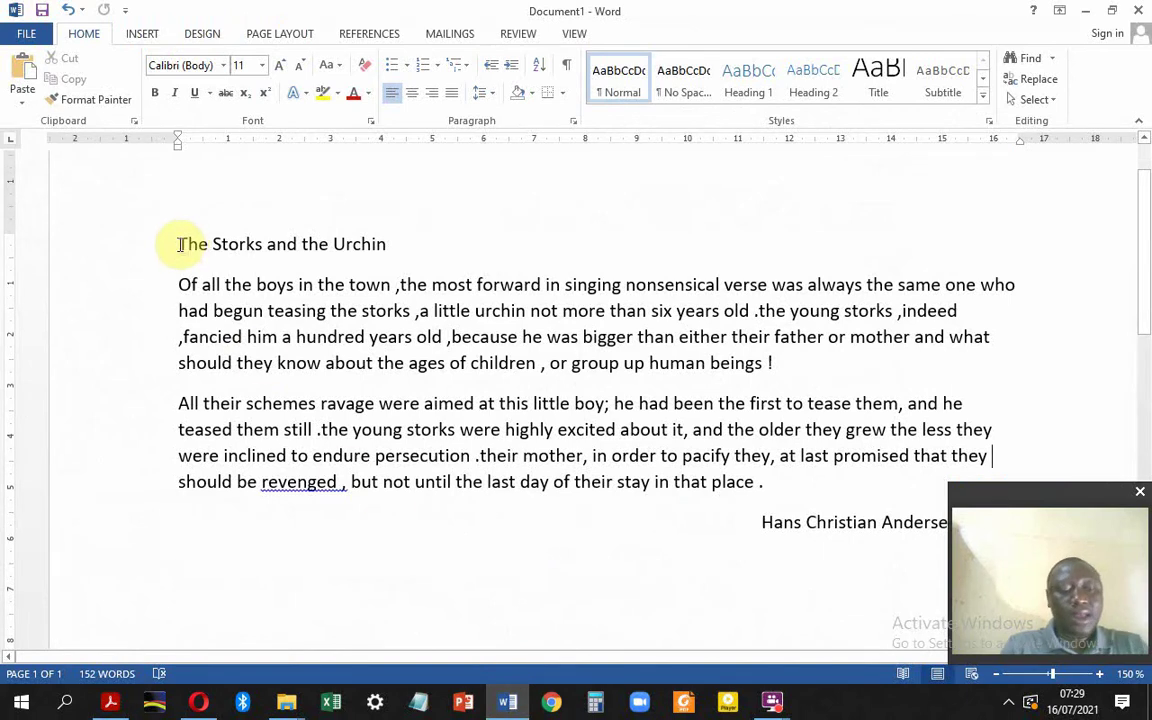
key("ctrl+a")
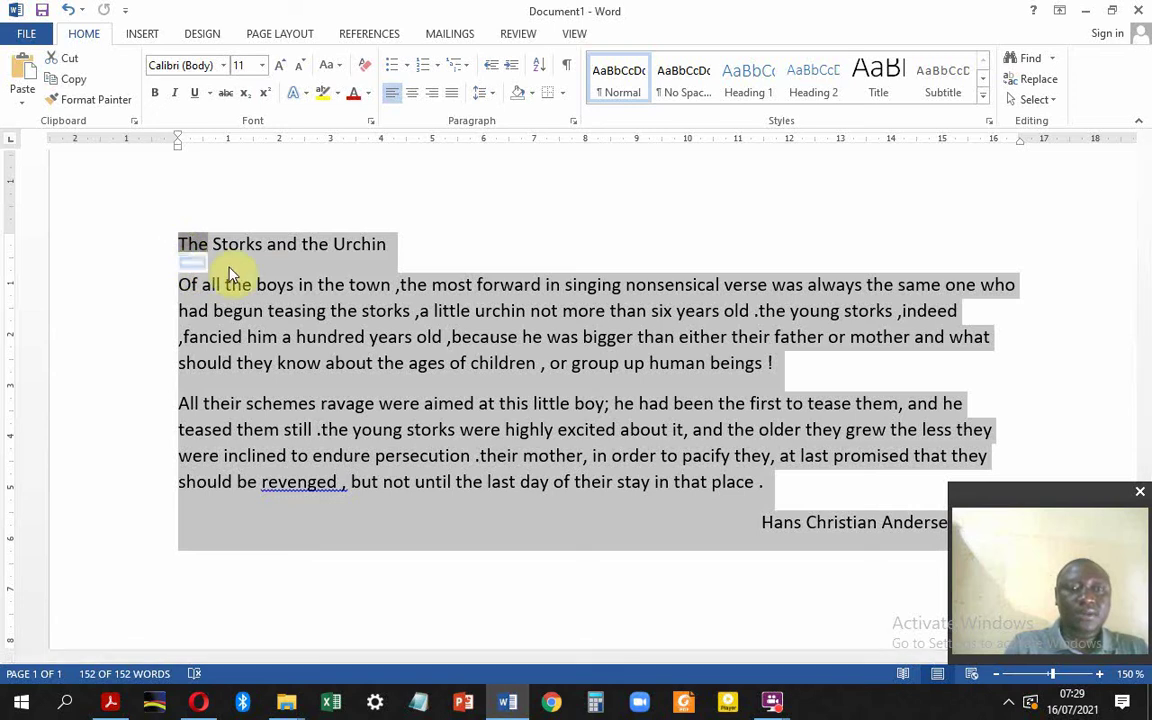
right_click(269, 280)
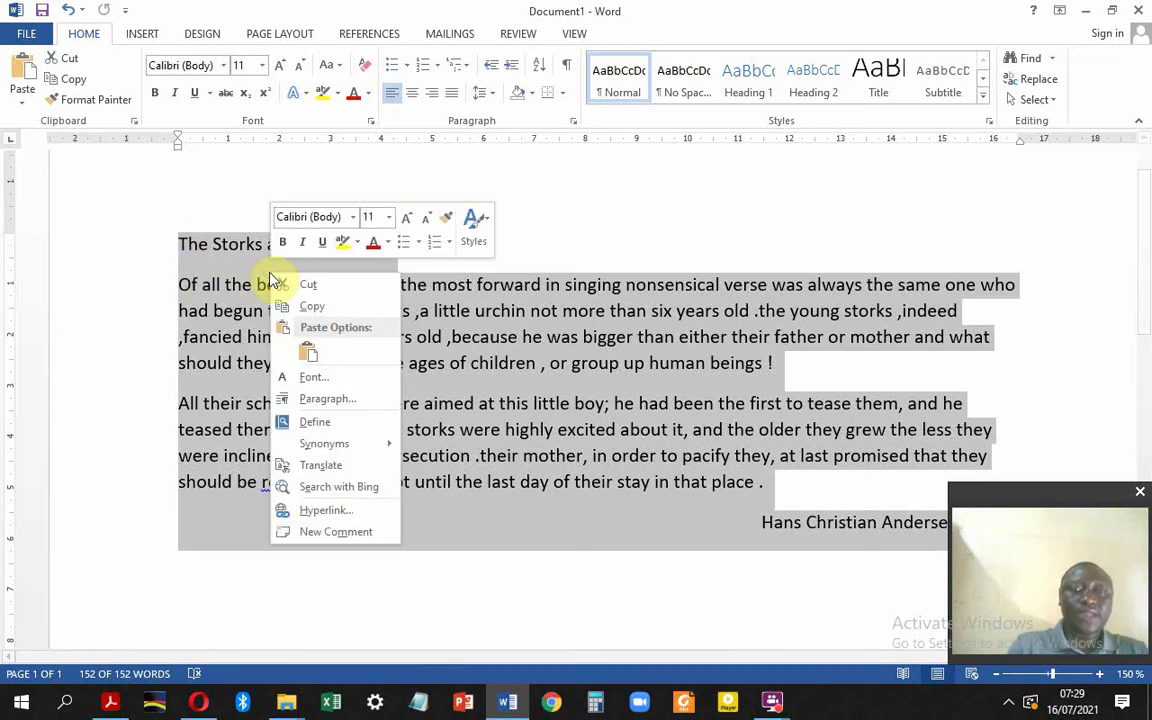
left_click(318, 308)
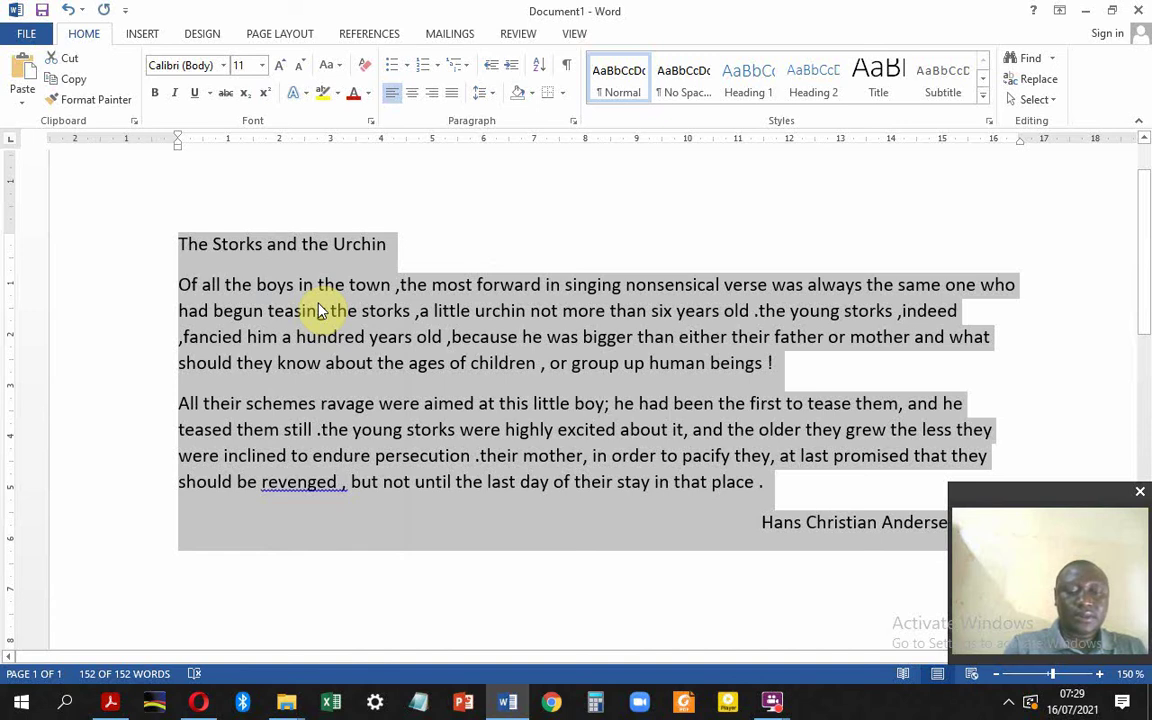
key("Delete")
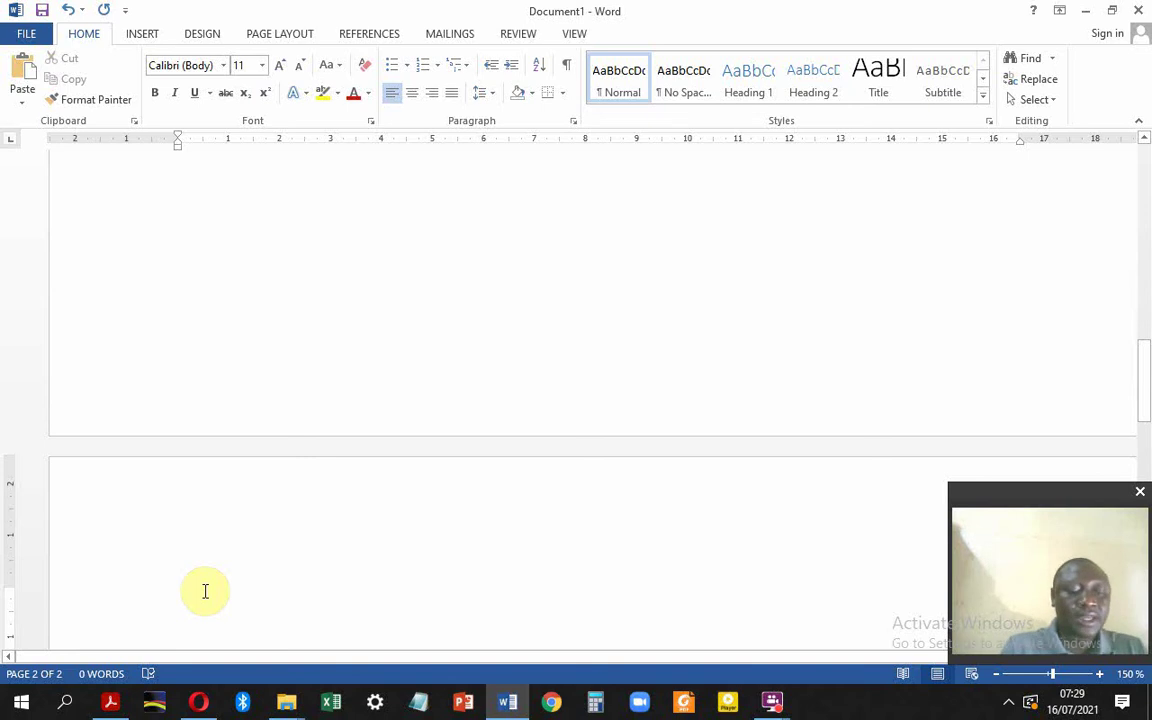
key("ctrl+v")
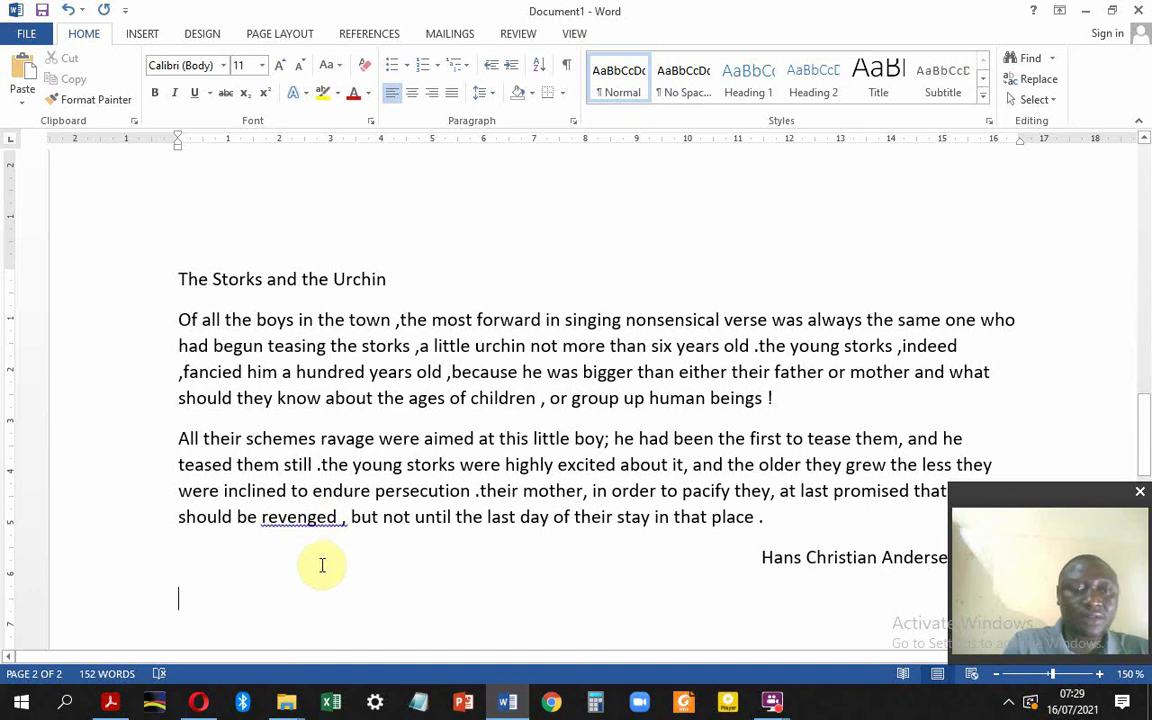
Step: Consult task (c) in the PDF and change the heading "The Storks and the Urchin" in Word to uppercase
left_click(110, 706)
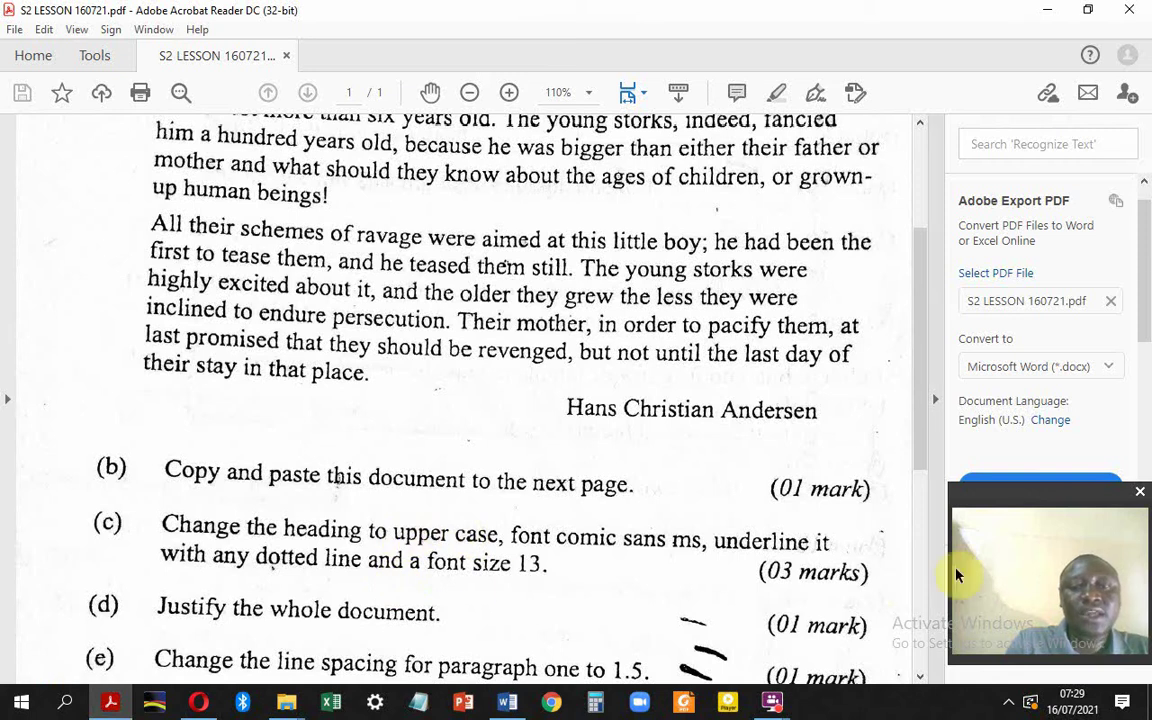
left_click_drag(916, 411, 922, 464)
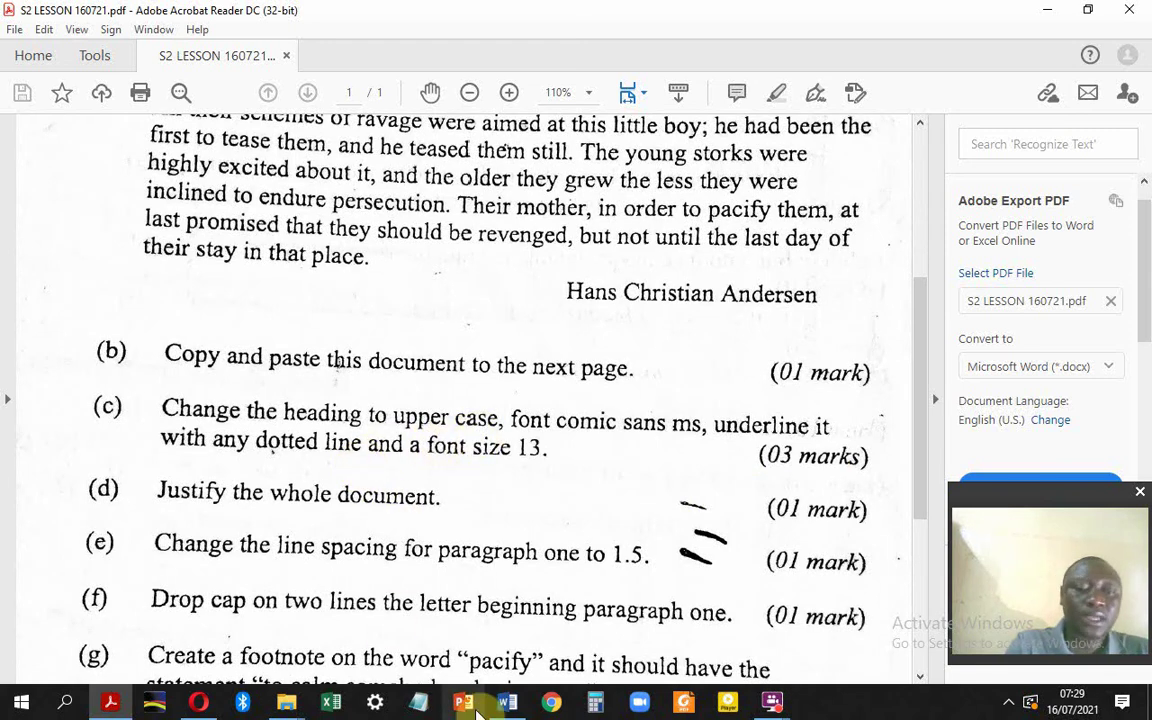
left_click(511, 704)
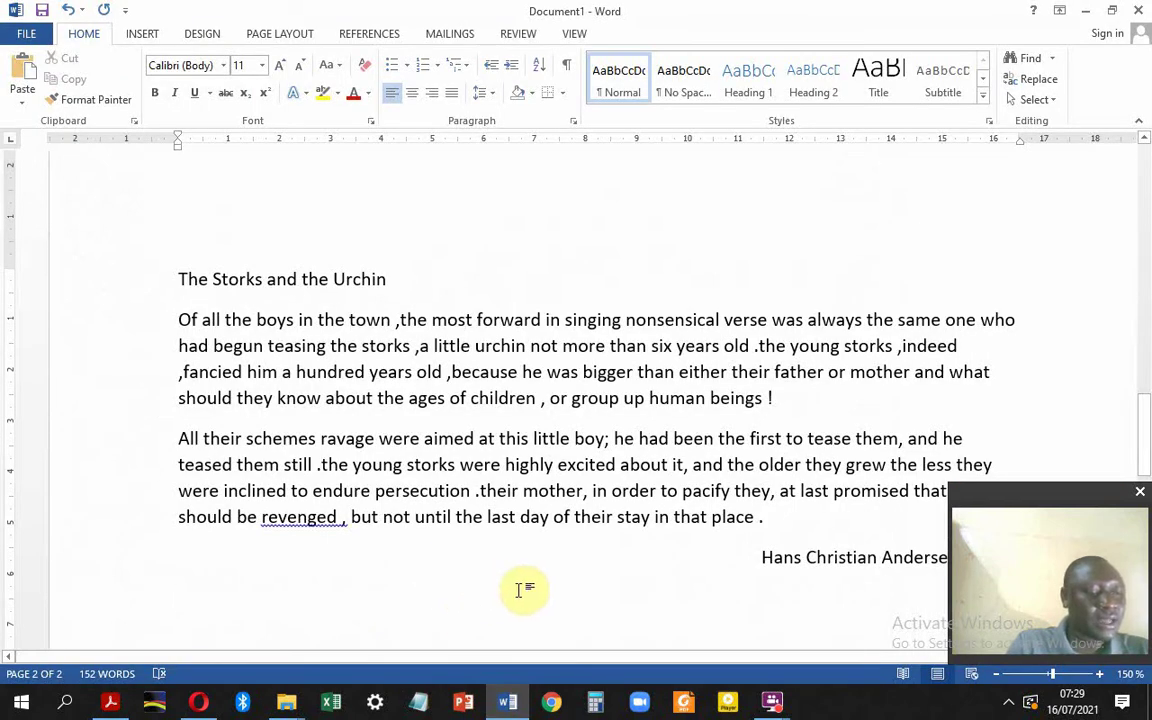
left_click_drag(1143, 415, 1124, 393)
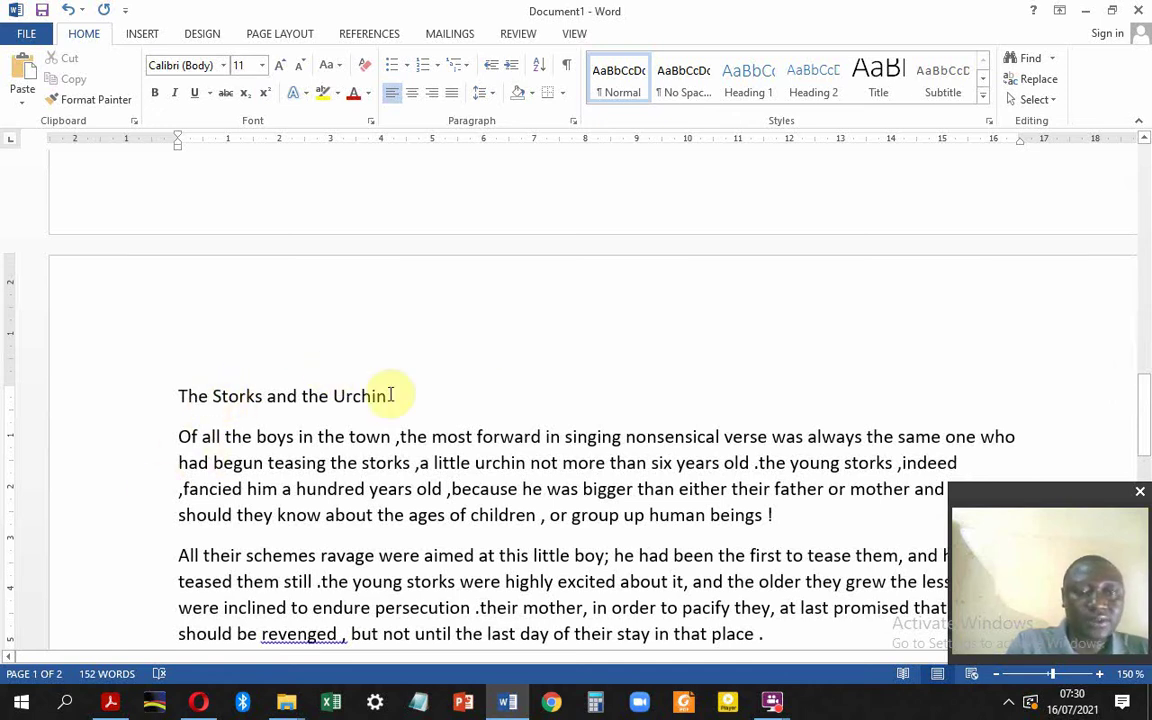
left_click_drag(394, 396, 190, 396)
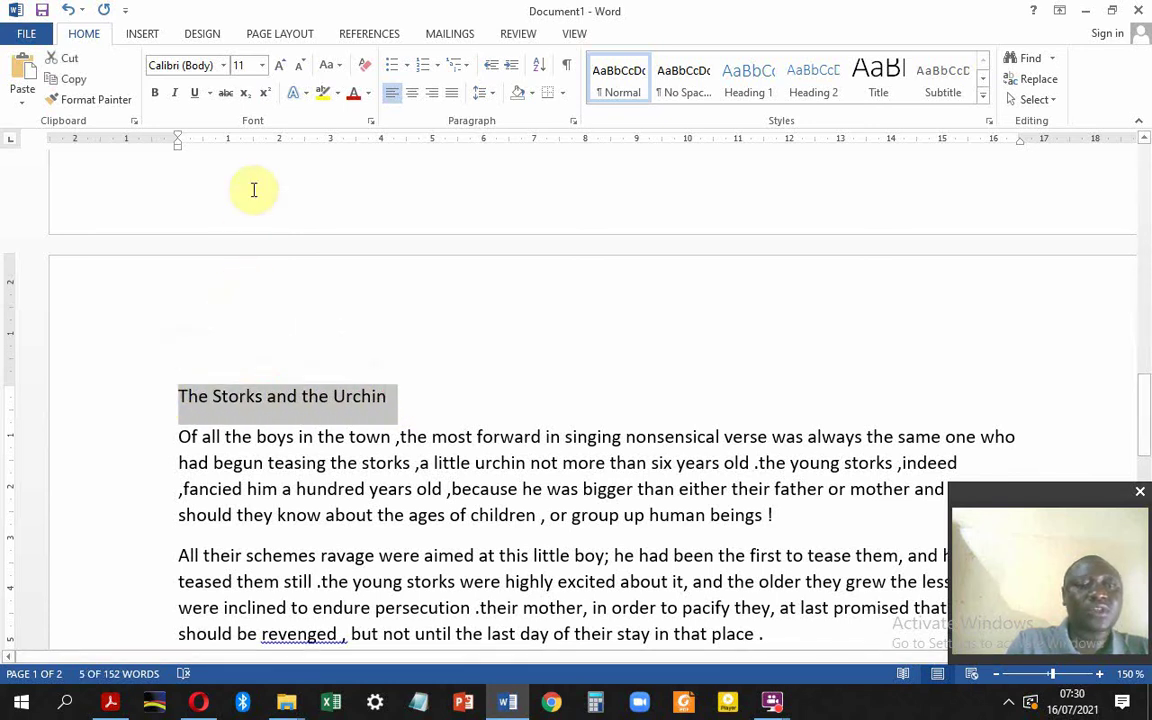
left_click(340, 66)
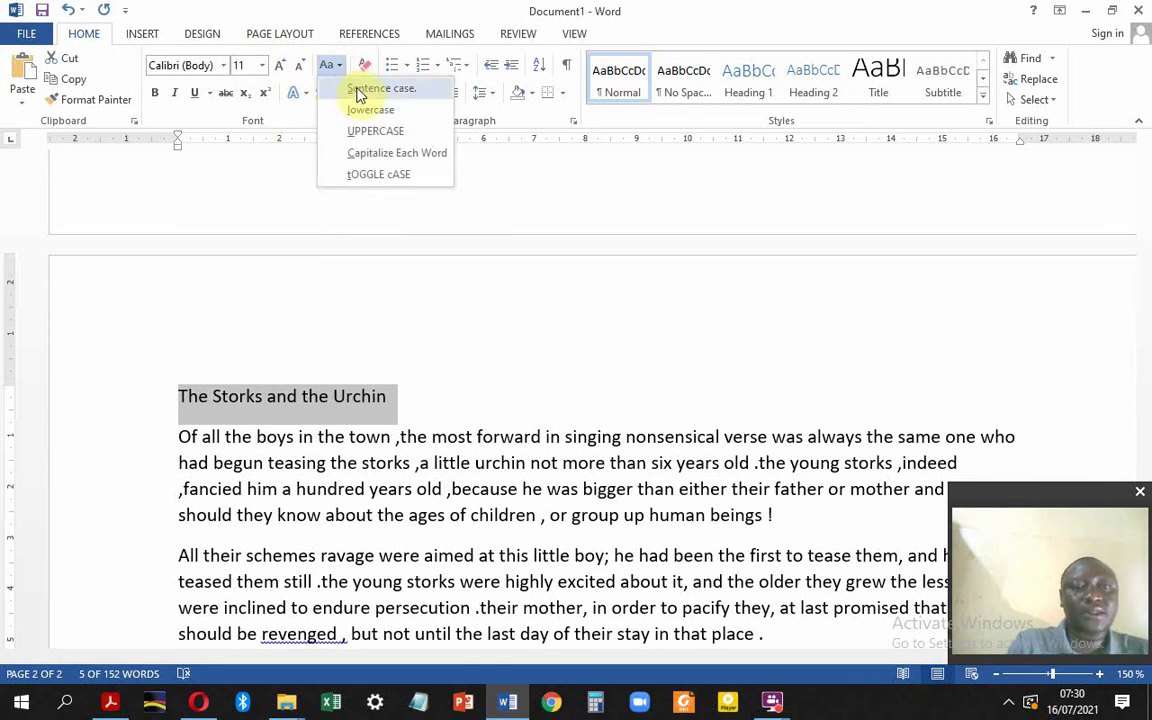
left_click(385, 131)
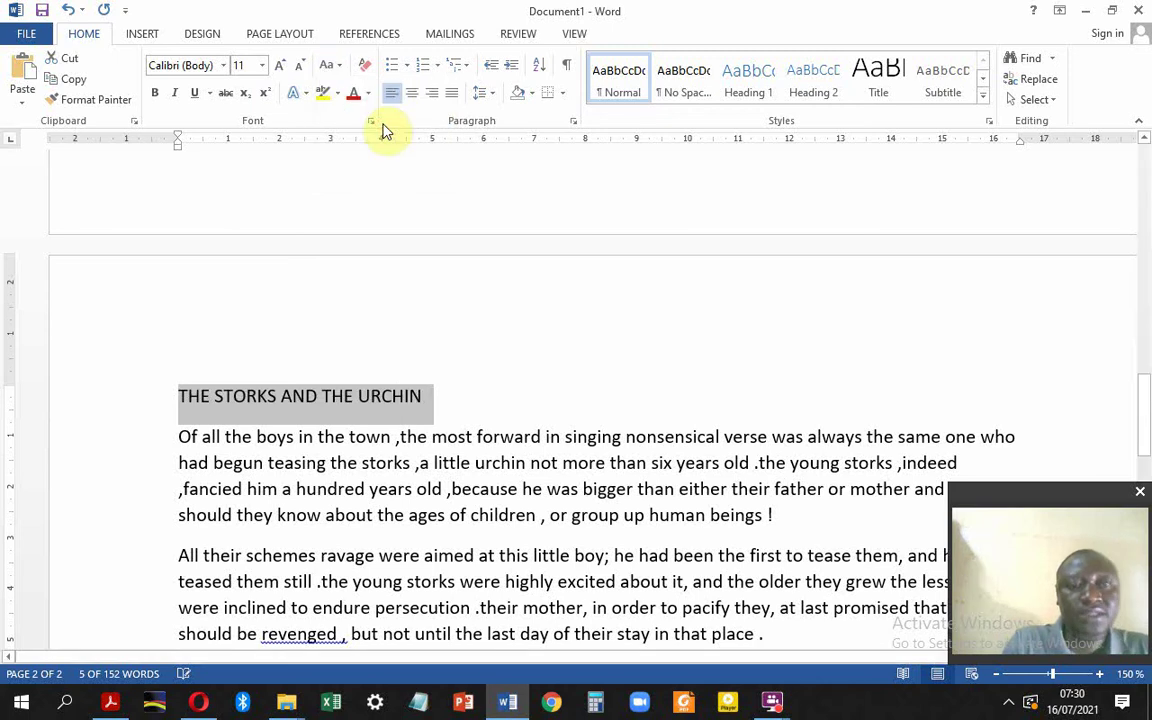
left_click(472, 403)
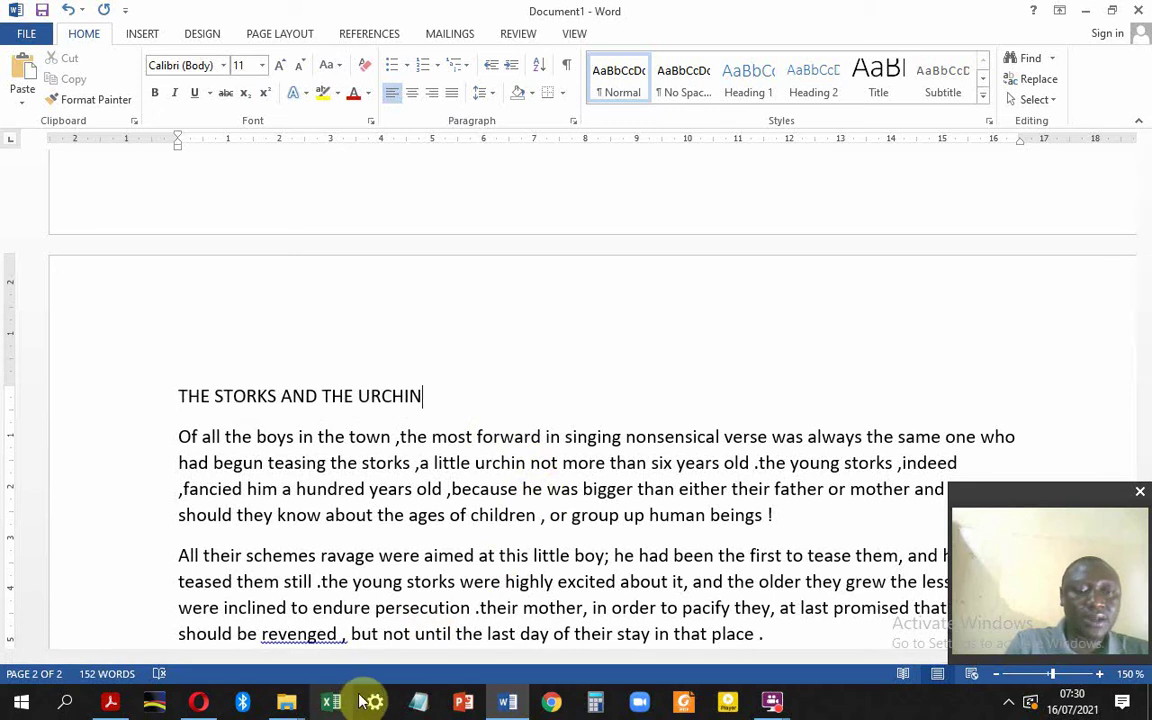
Step: Recheck the heading requirements in the PDF and set the Word heading's font to Comic Sans MS
left_click(110, 700)
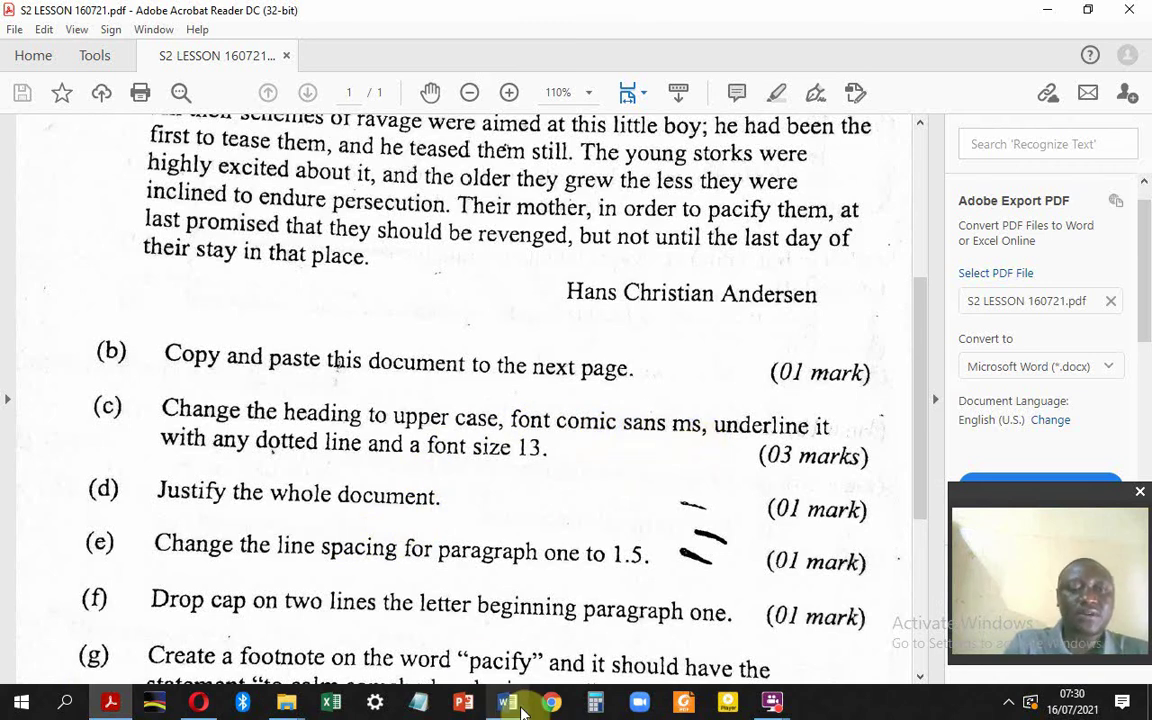
left_click(512, 703)
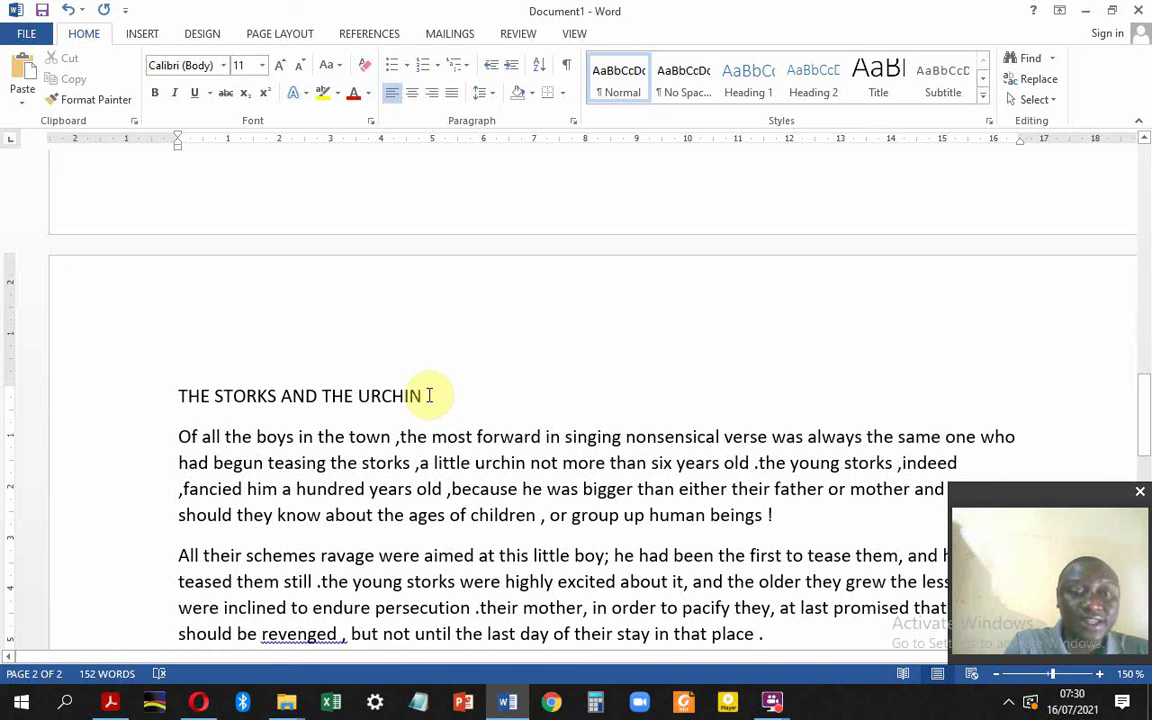
left_click_drag(429, 396, 175, 403)
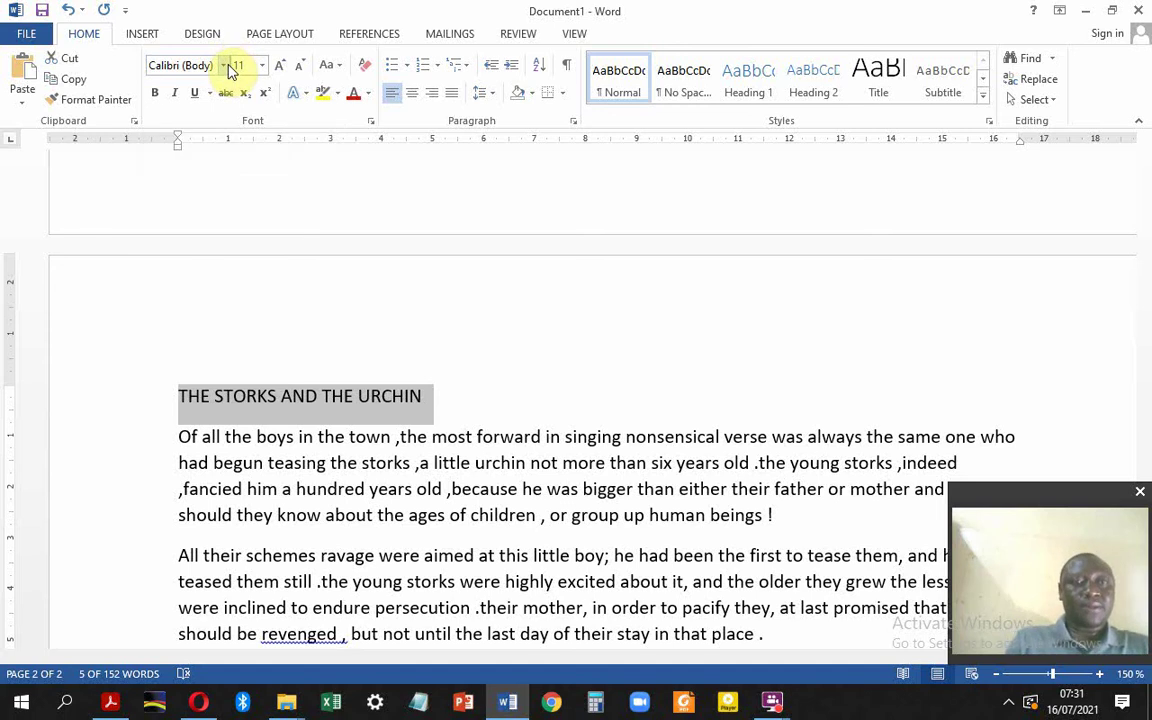
left_click(225, 66)
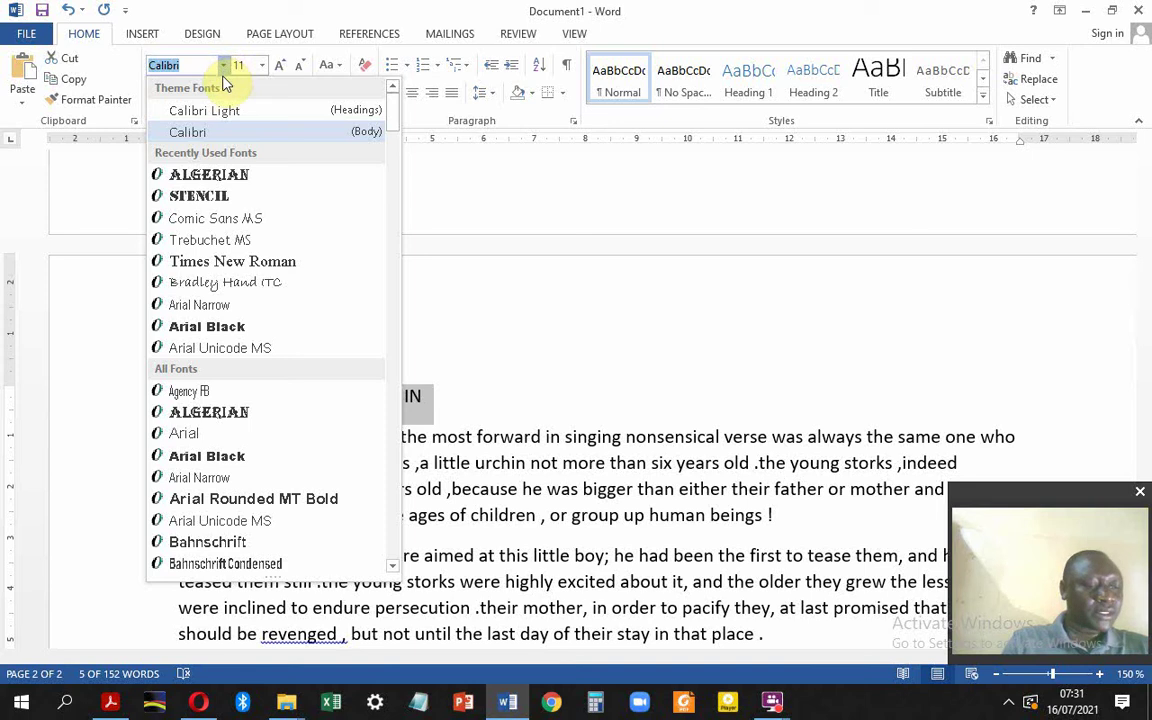
type("Comic Sans M")
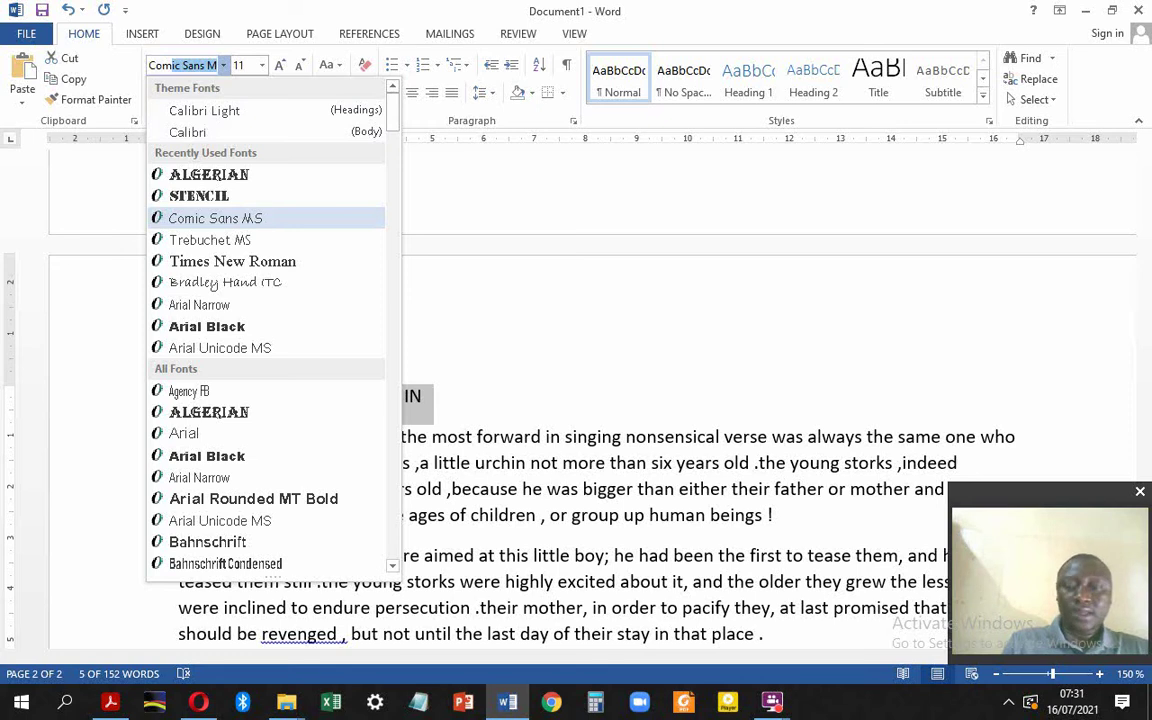
key("Return")
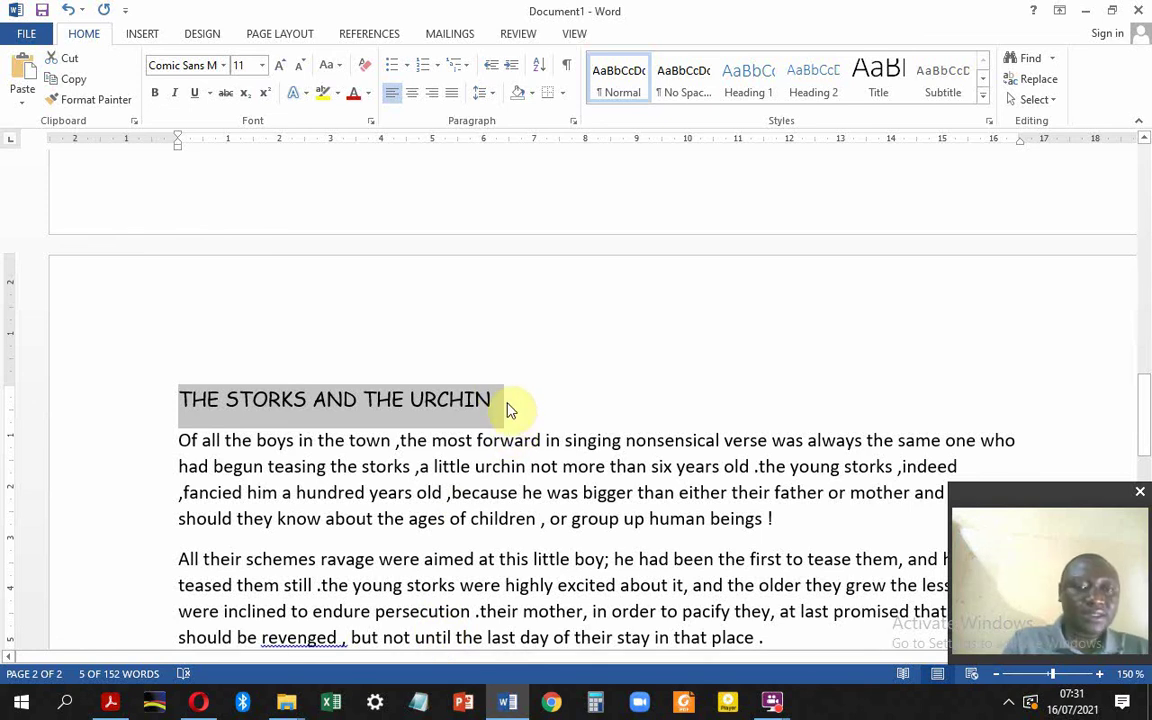
Step: Underline the heading "THE STORKS AND THE URCHIN" with a dotted line
left_click_drag(508, 401, 183, 392)
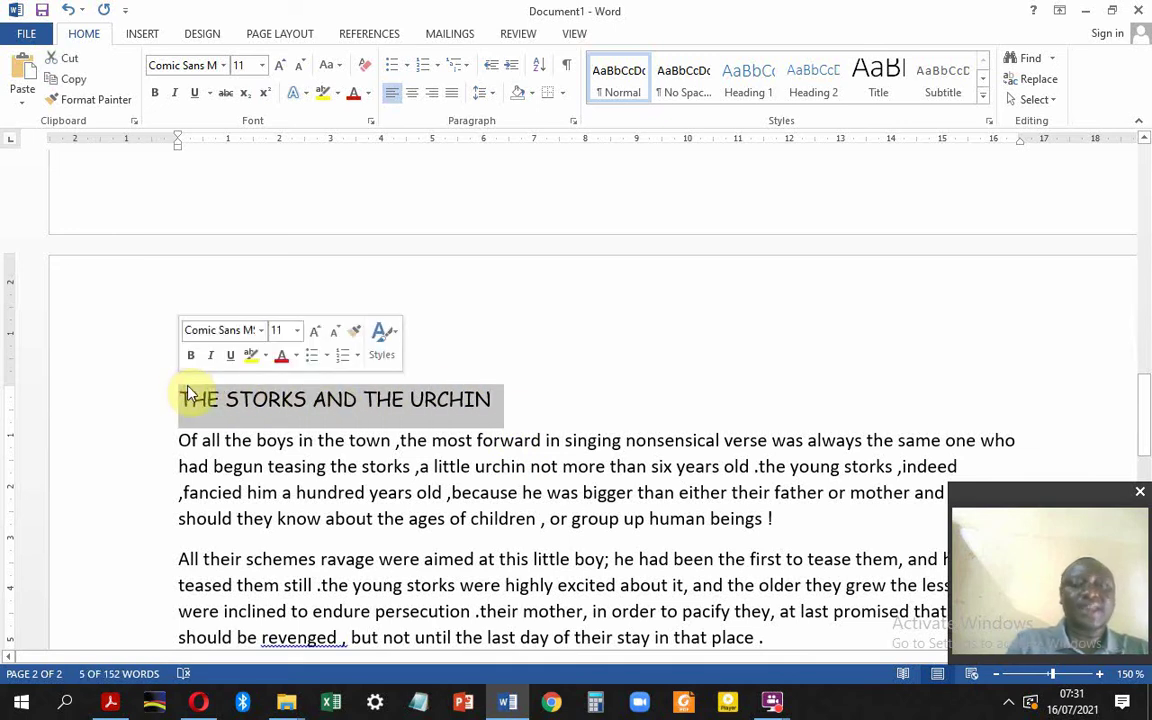
left_click(210, 93)
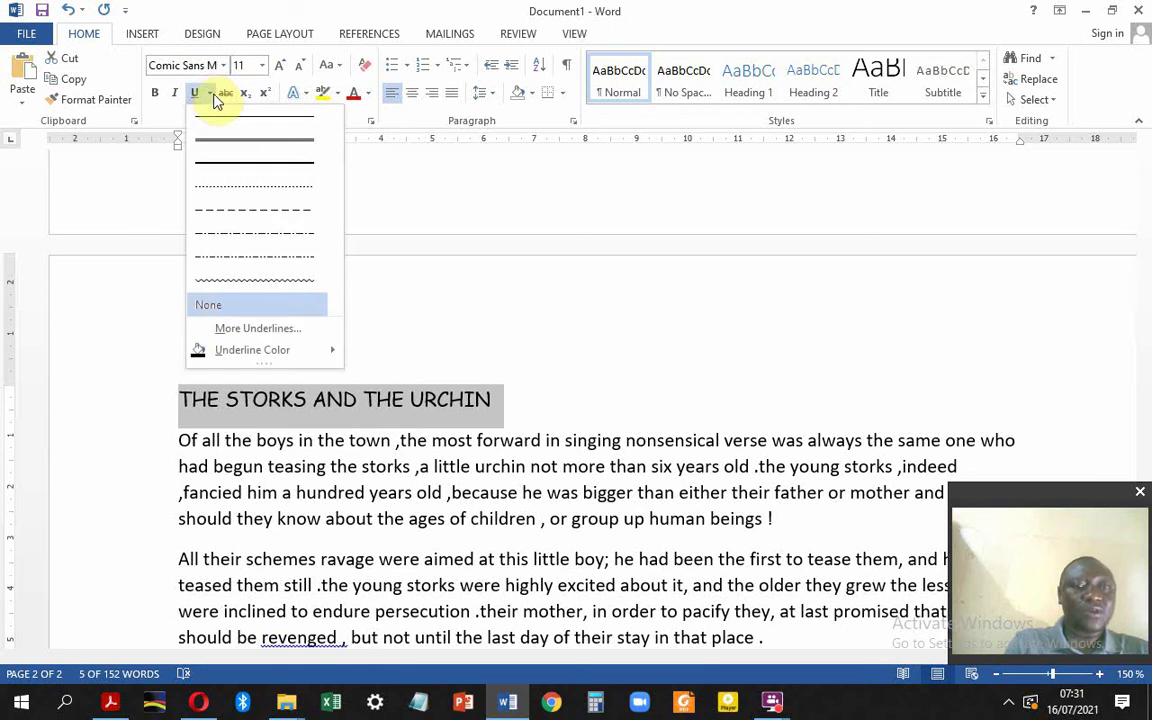
left_click(241, 191)
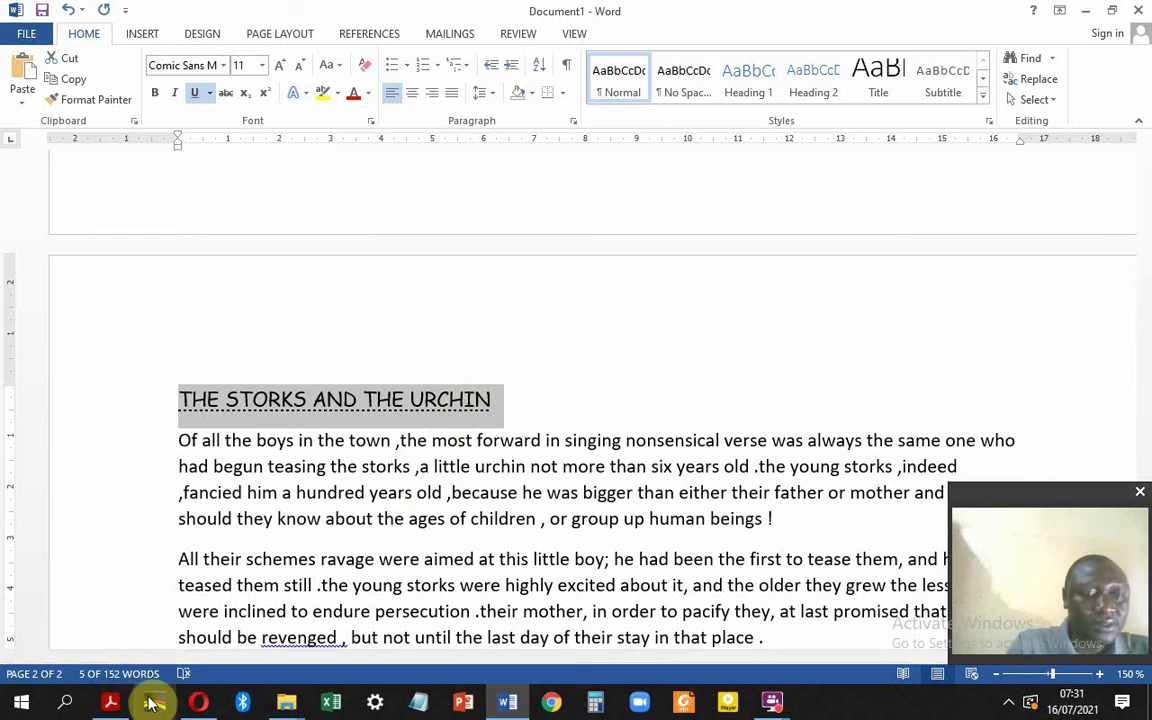
Step: Recheck task (c) in the PDF and set the font size of the heading "THE STORKS AND THE URCHIN" in Word to 13
left_click(112, 702)
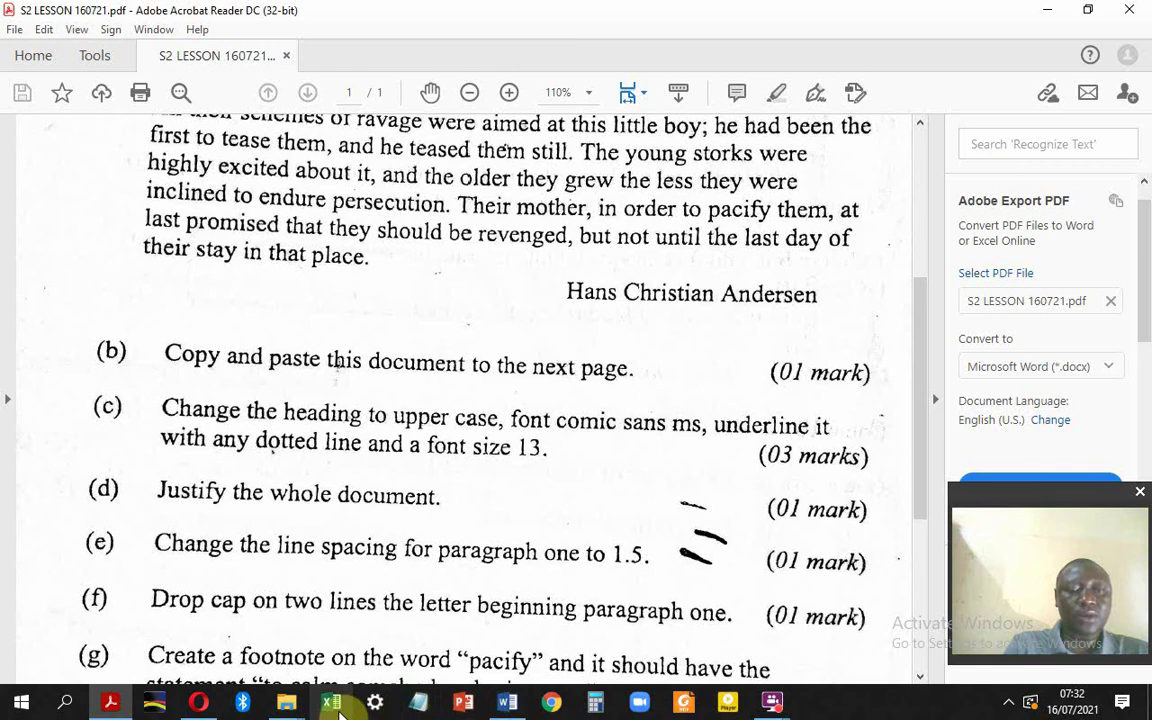
left_click(508, 704)
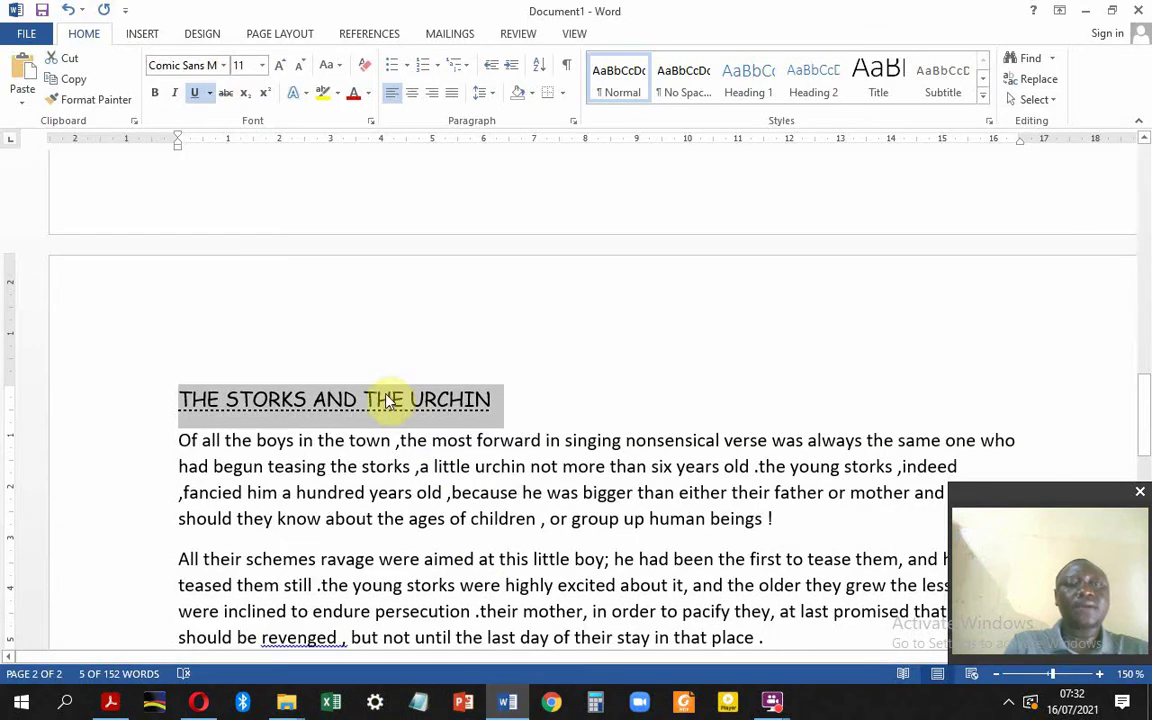
left_click(262, 66)
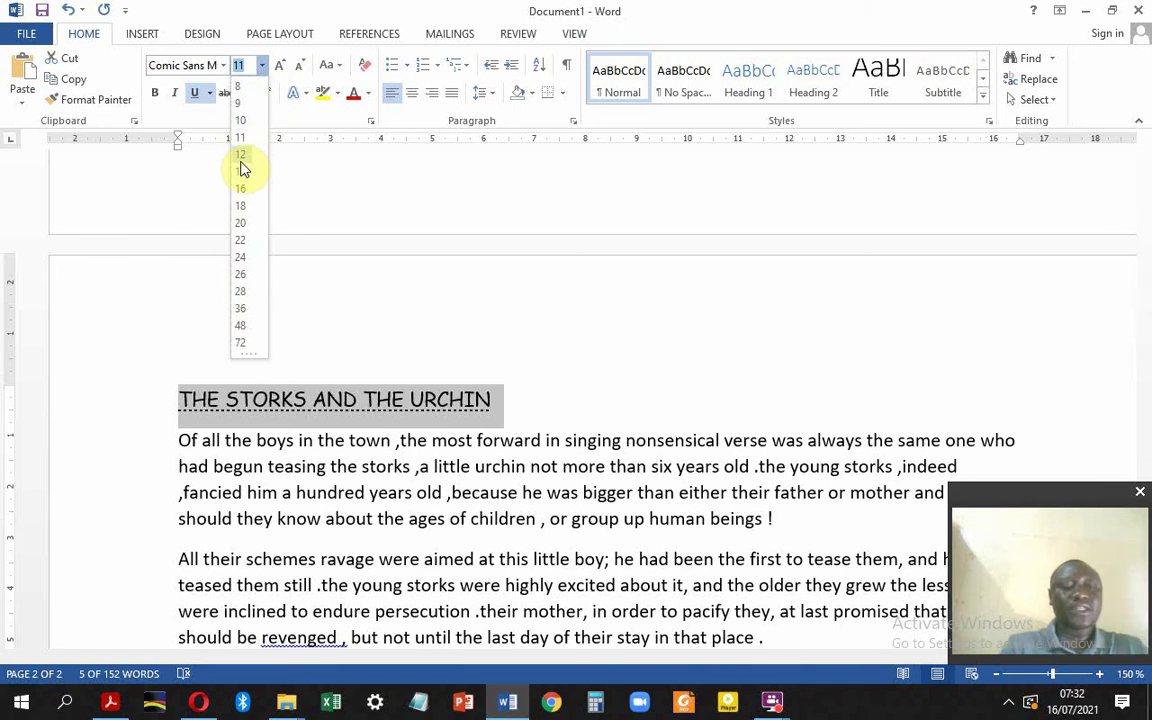
type("13")
key("Return")
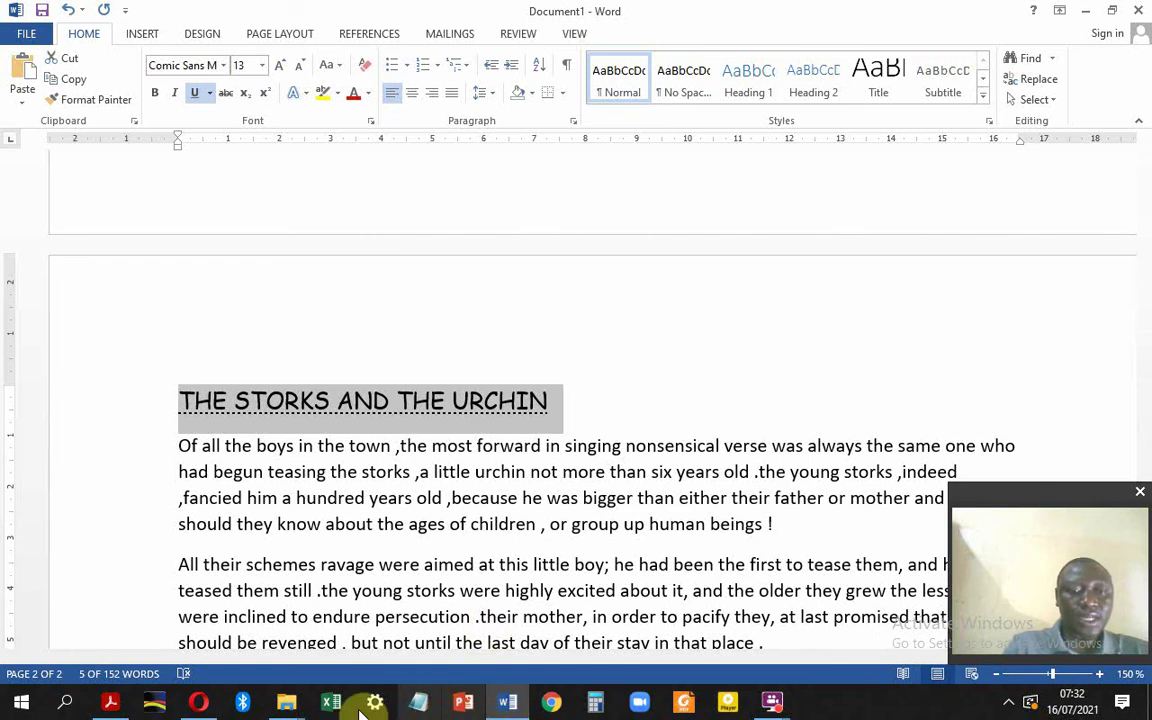
Step: Consult task (d) in the PDF and justify the selected heading in Word
left_click(110, 703)
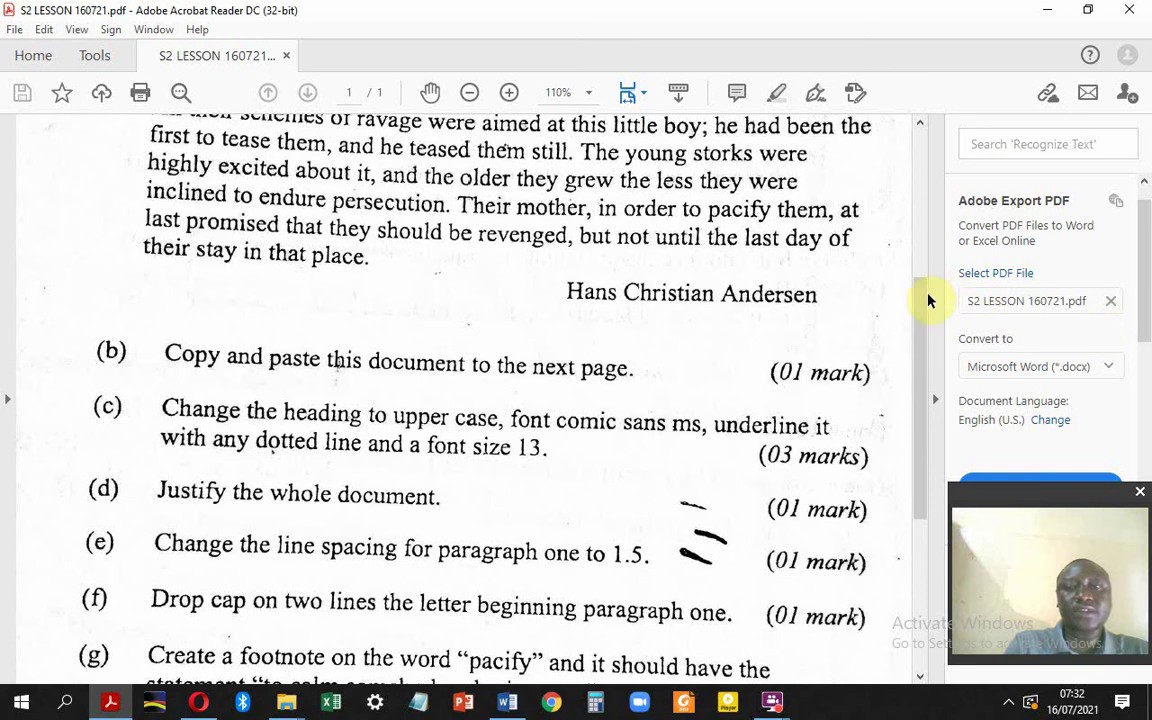
left_click_drag(928, 291, 926, 330)
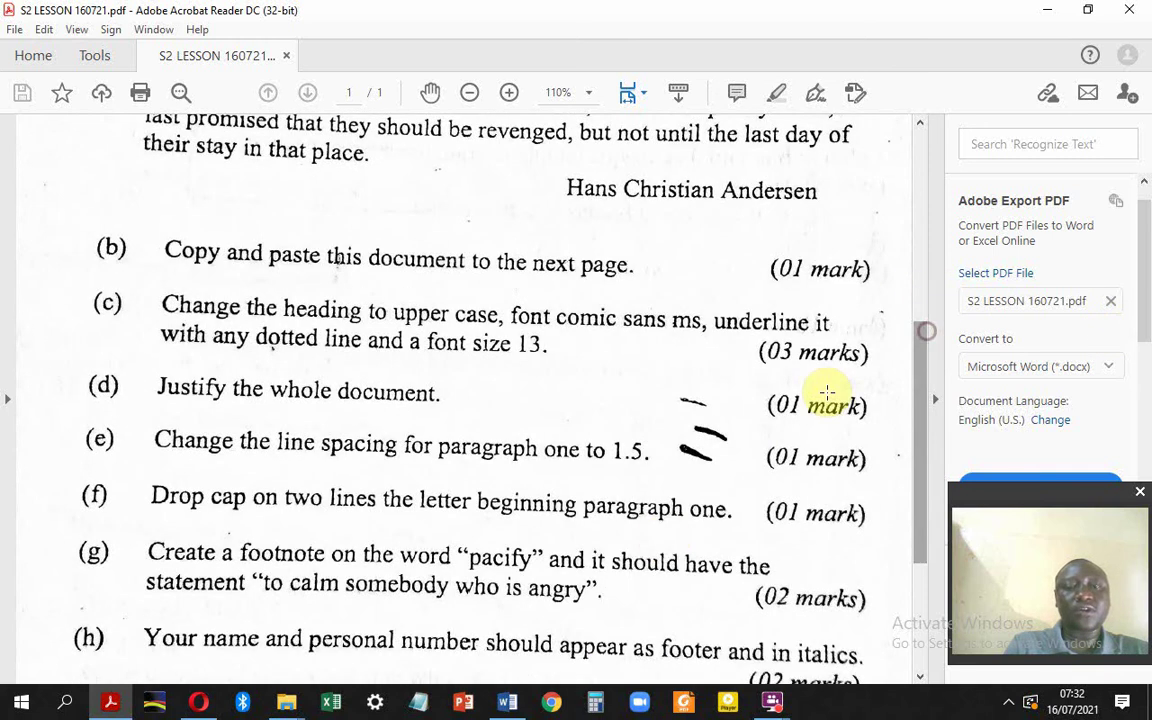
left_click(508, 705)
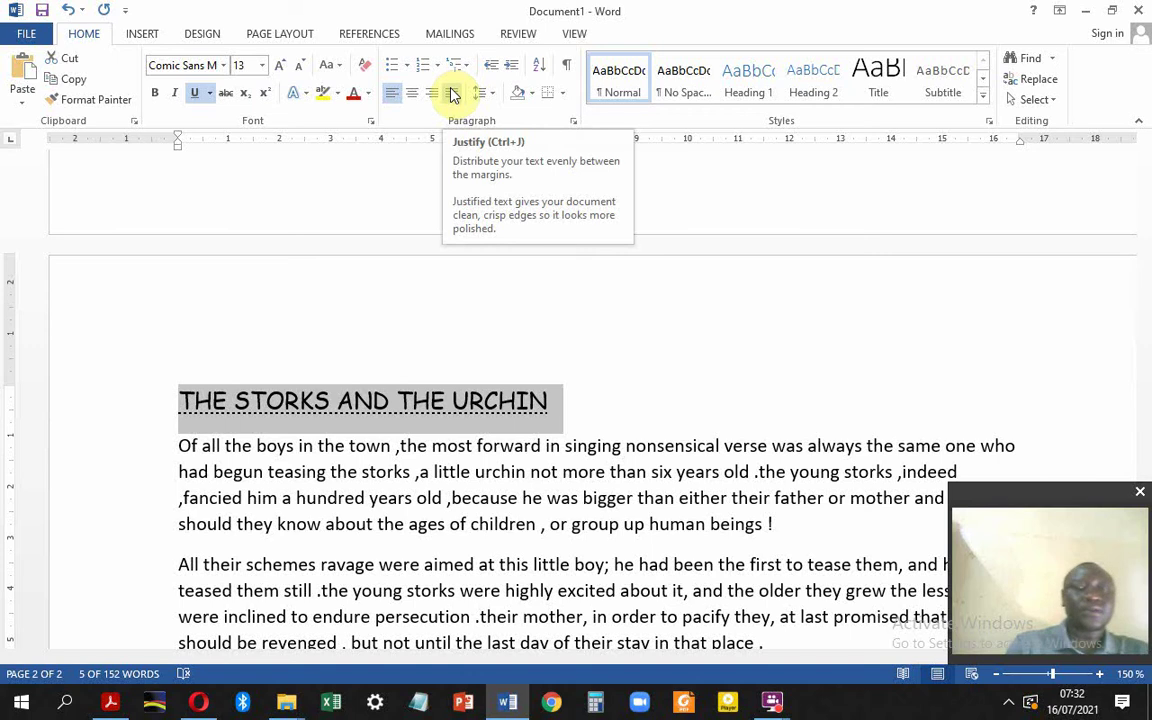
left_click(455, 95)
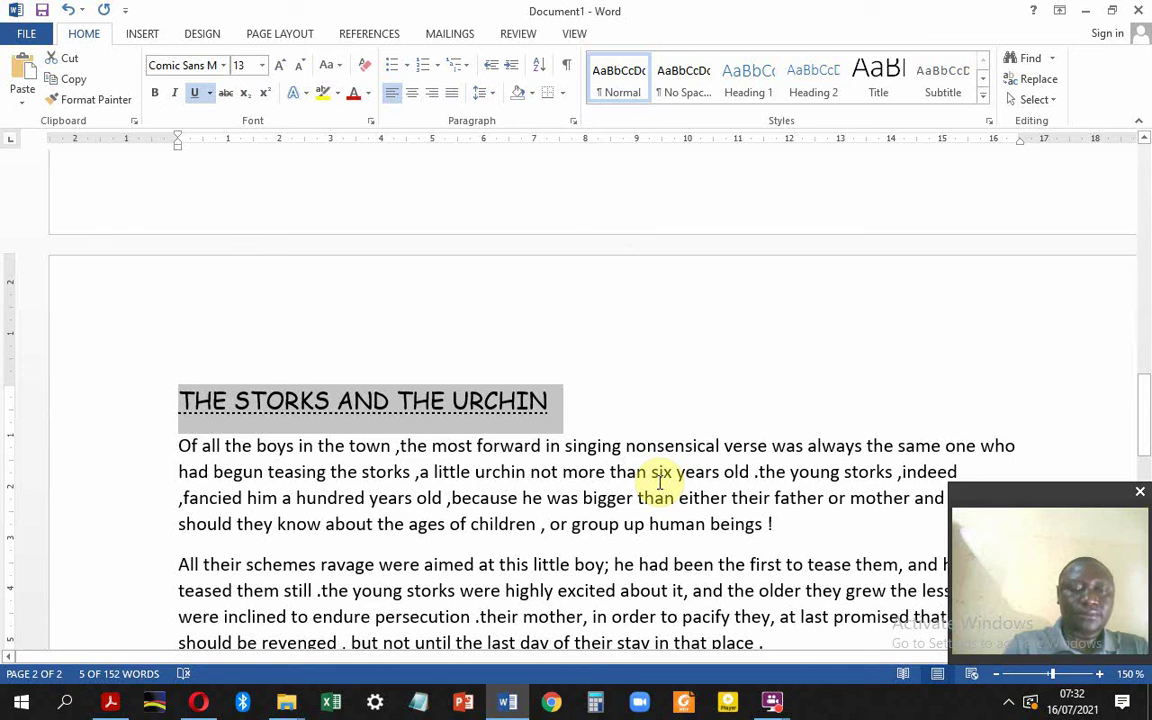
key("ctrl+j")
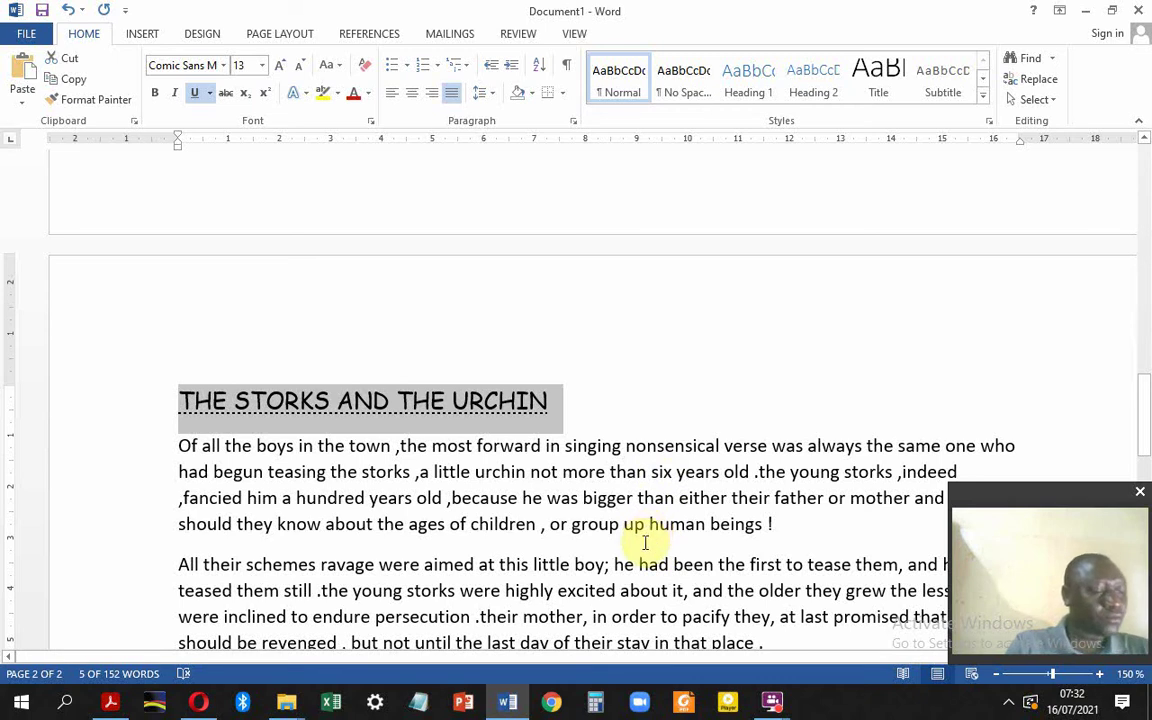
Step: Consult task (e) in the PDF and set the line spacing of all the text on page two in Word to 1.5
left_click(111, 703)
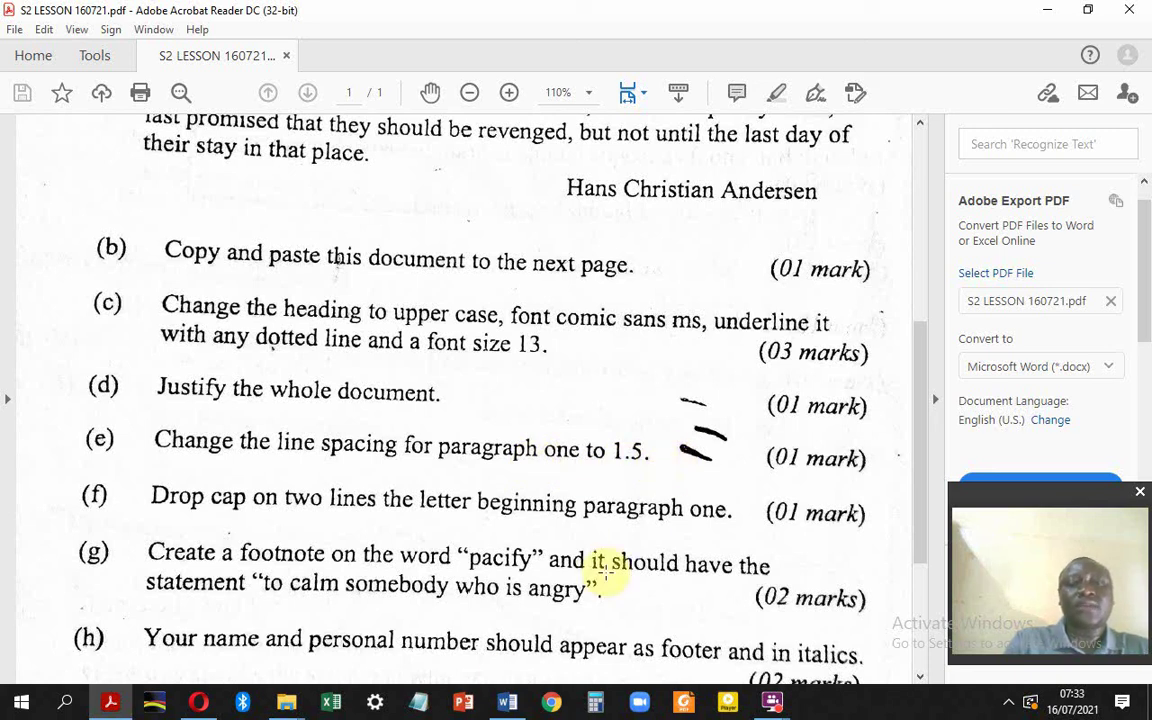
left_click(508, 702)
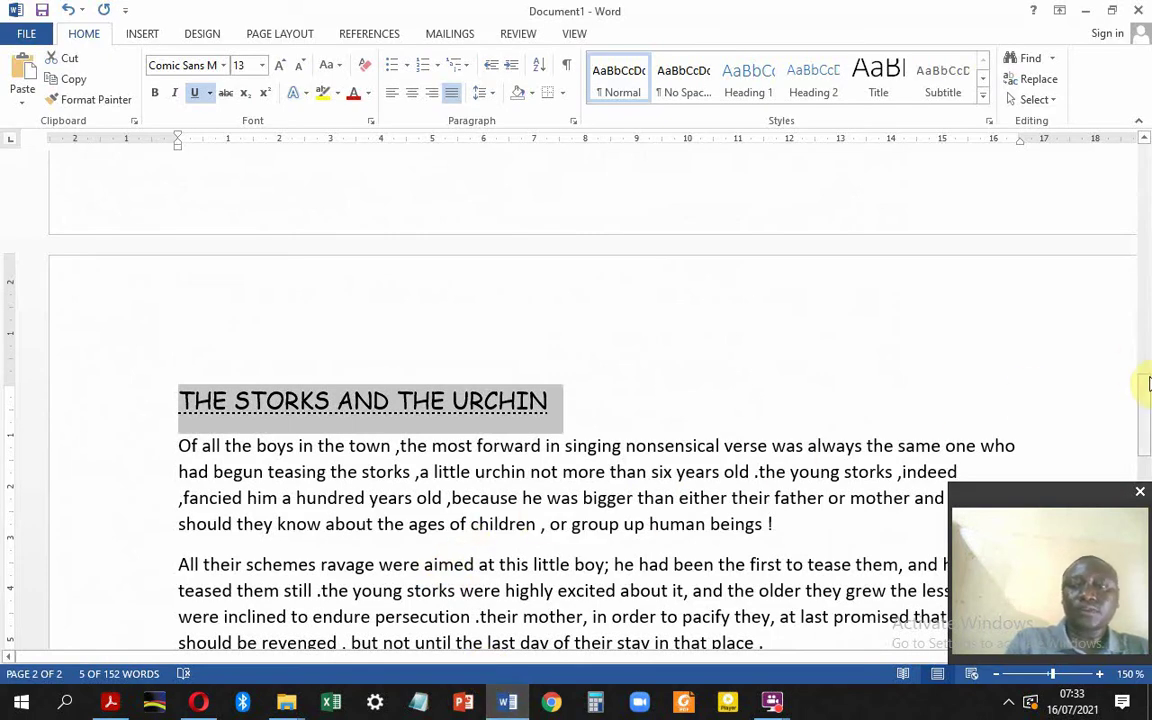
left_click_drag(1144, 384, 1146, 414)
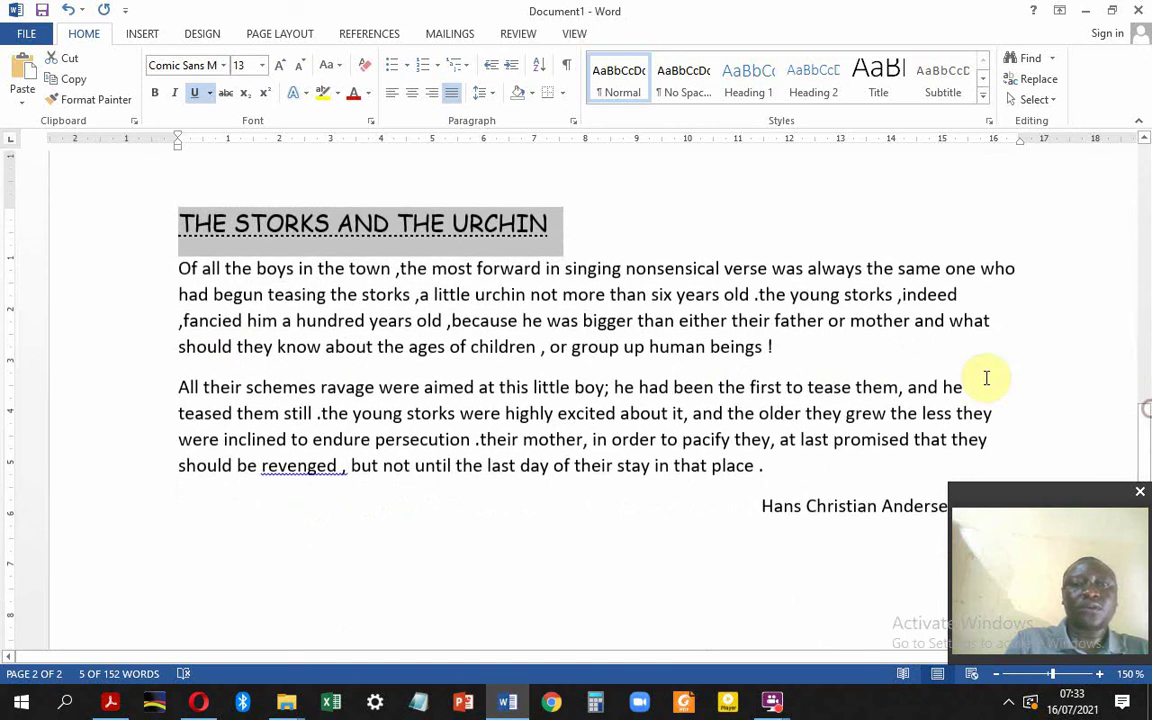
left_click(177, 268)
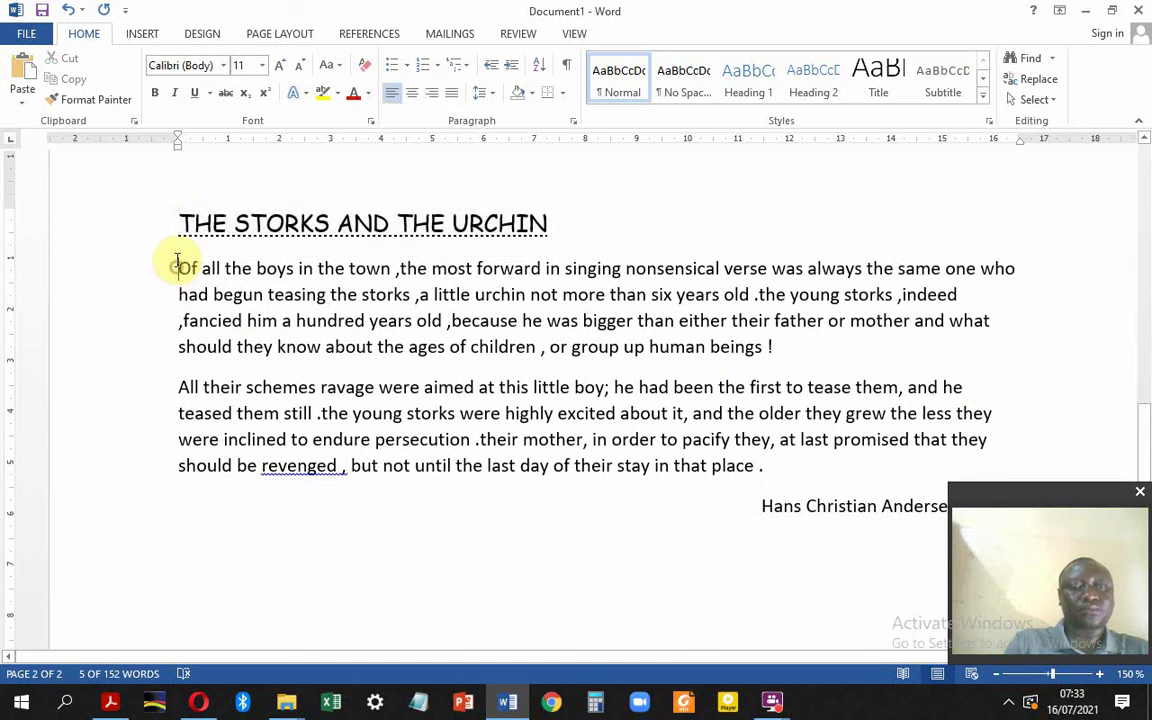
left_click_drag(172, 226, 1019, 573)
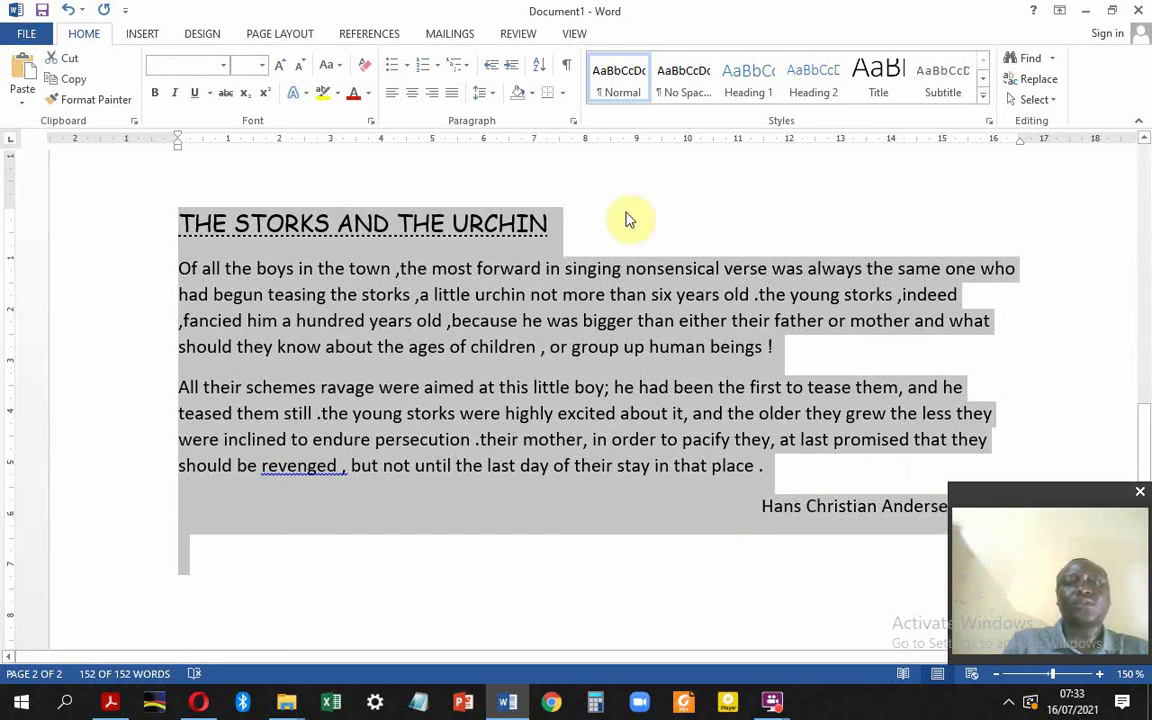
left_click(495, 97)
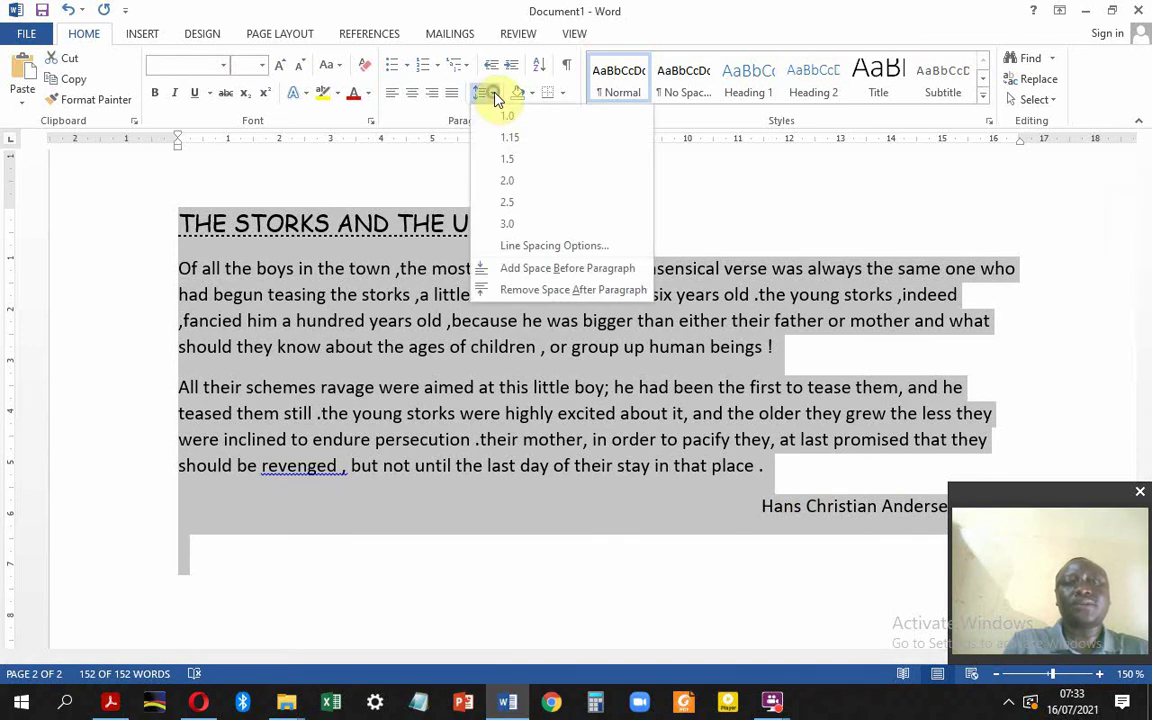
left_click(518, 159)
left_click(688, 482)
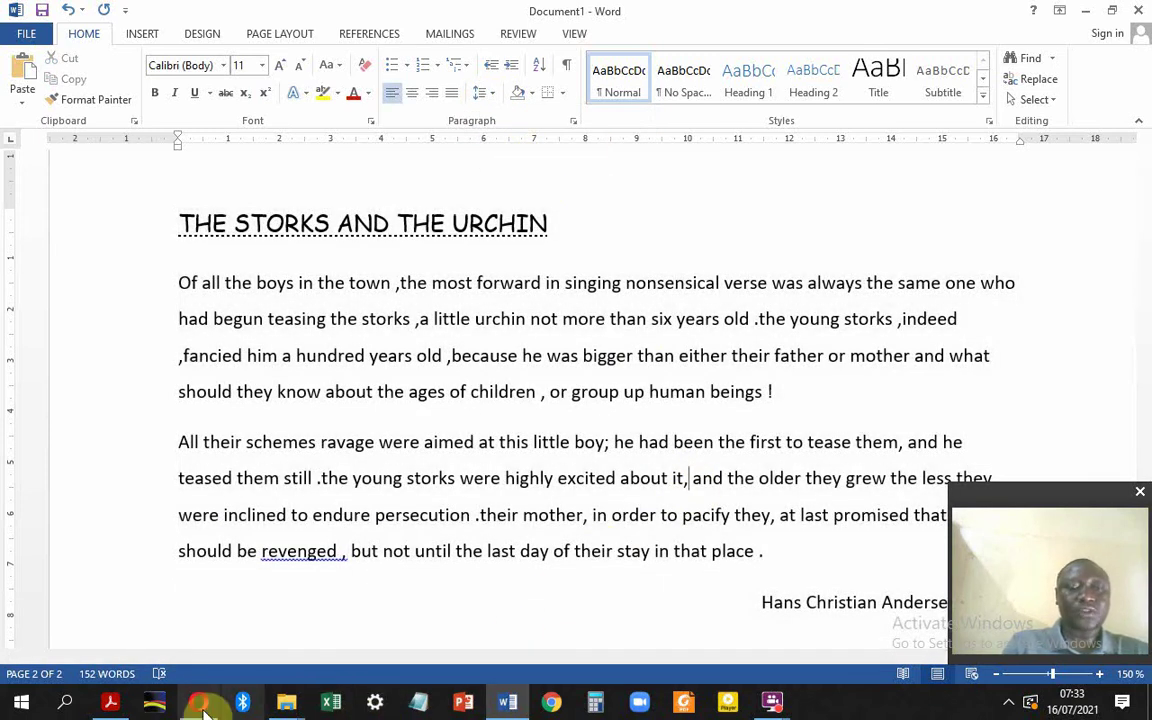
Step: Consult task (f) in the PDF and apply a Dropped drop cap over 2 lines to the letter "O" beginning paragraph one in Word
left_click(108, 702)
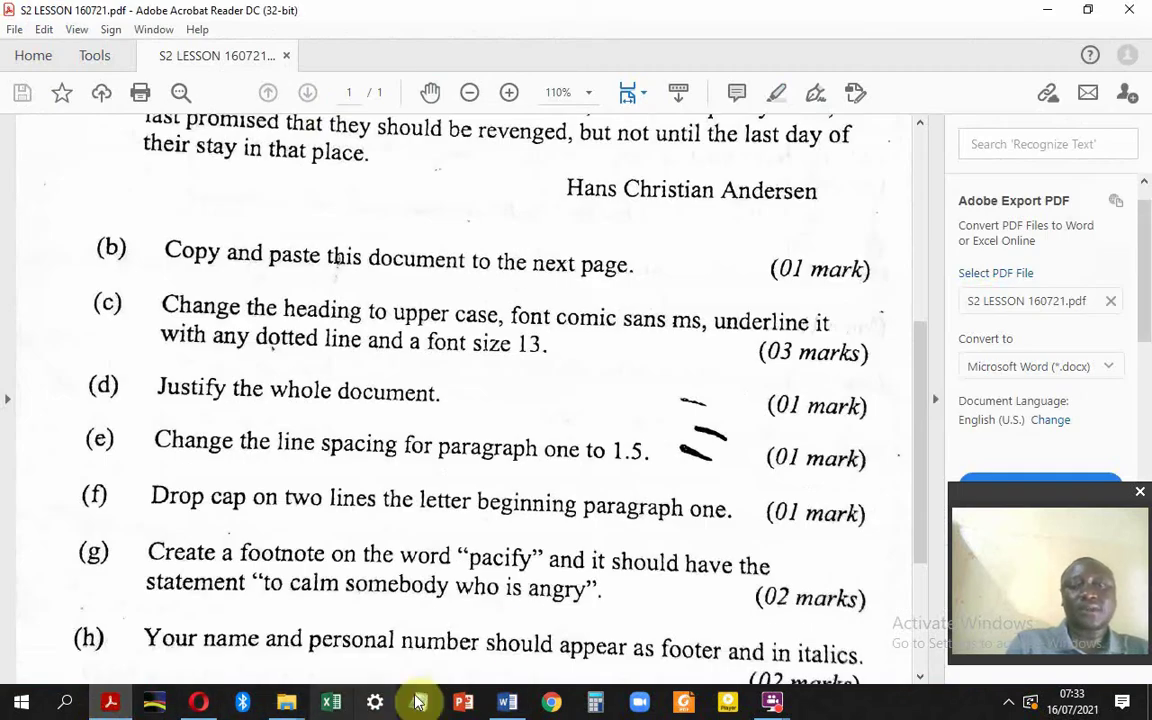
left_click_drag(926, 350, 931, 390)
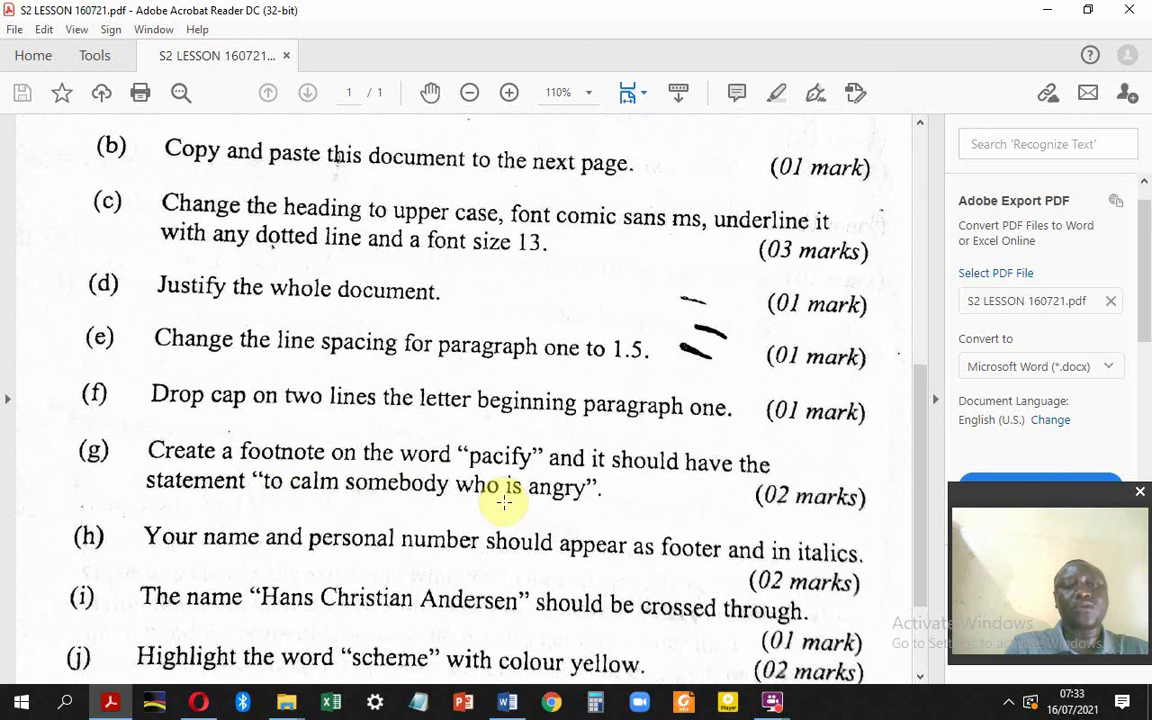
left_click(510, 705)
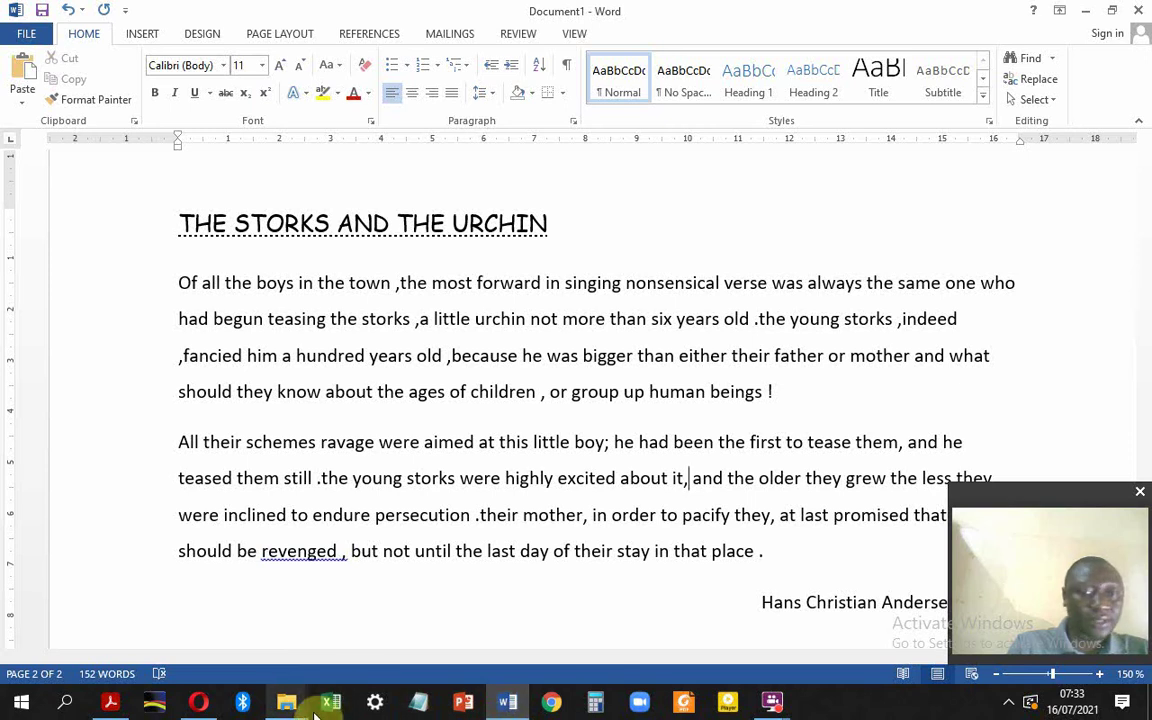
left_click(111, 702)
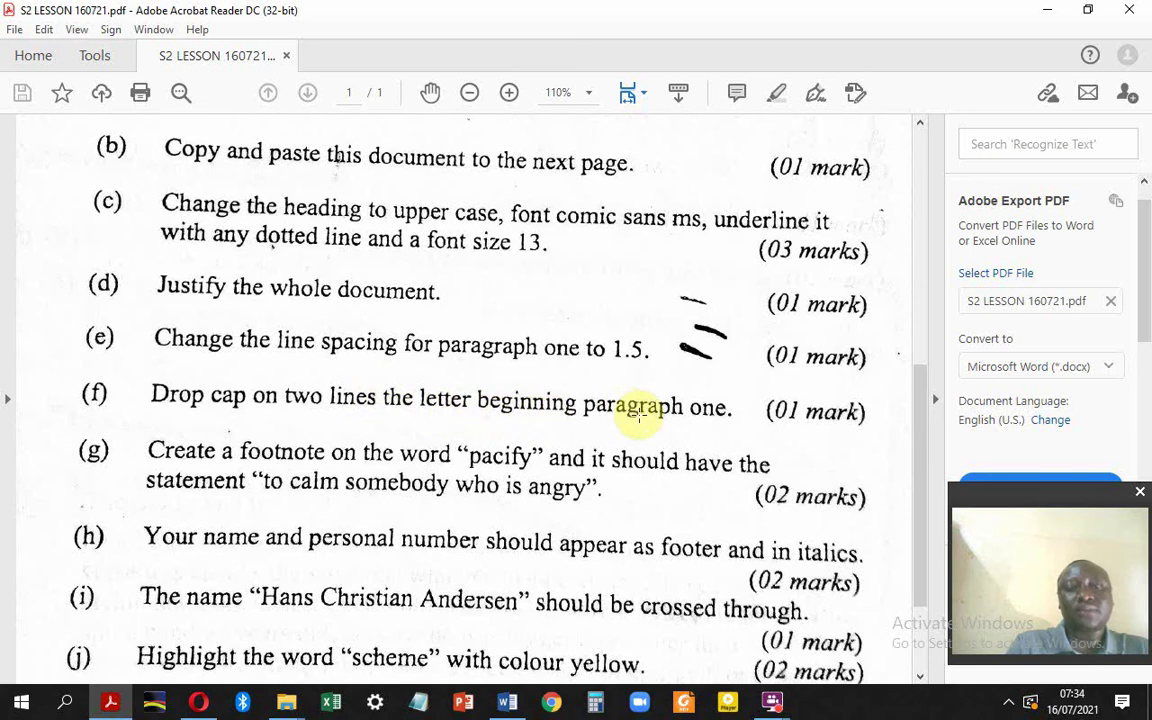
left_click(507, 700)
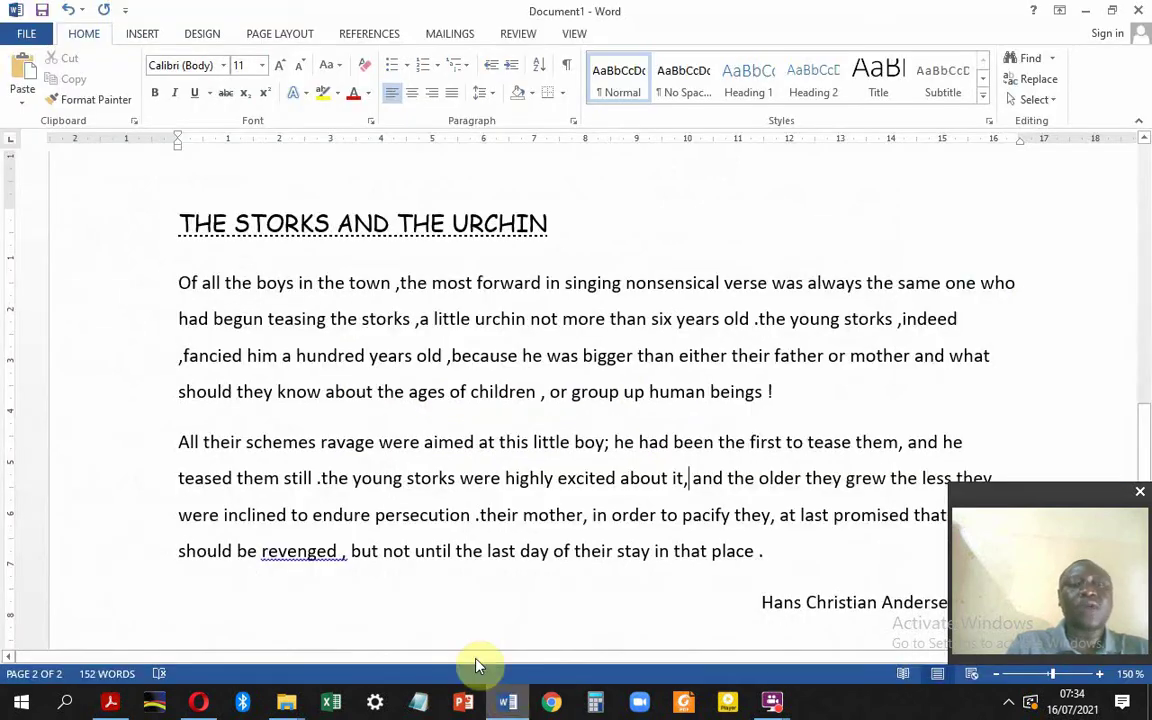
double_click(187, 281)
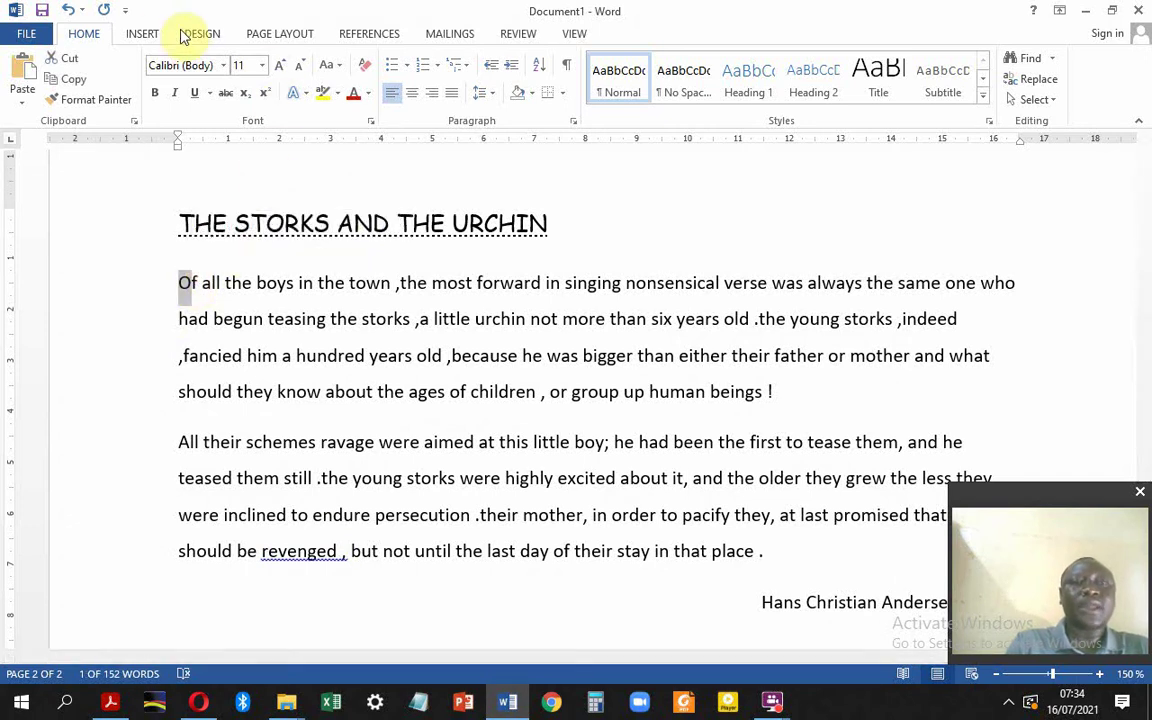
left_click(147, 34)
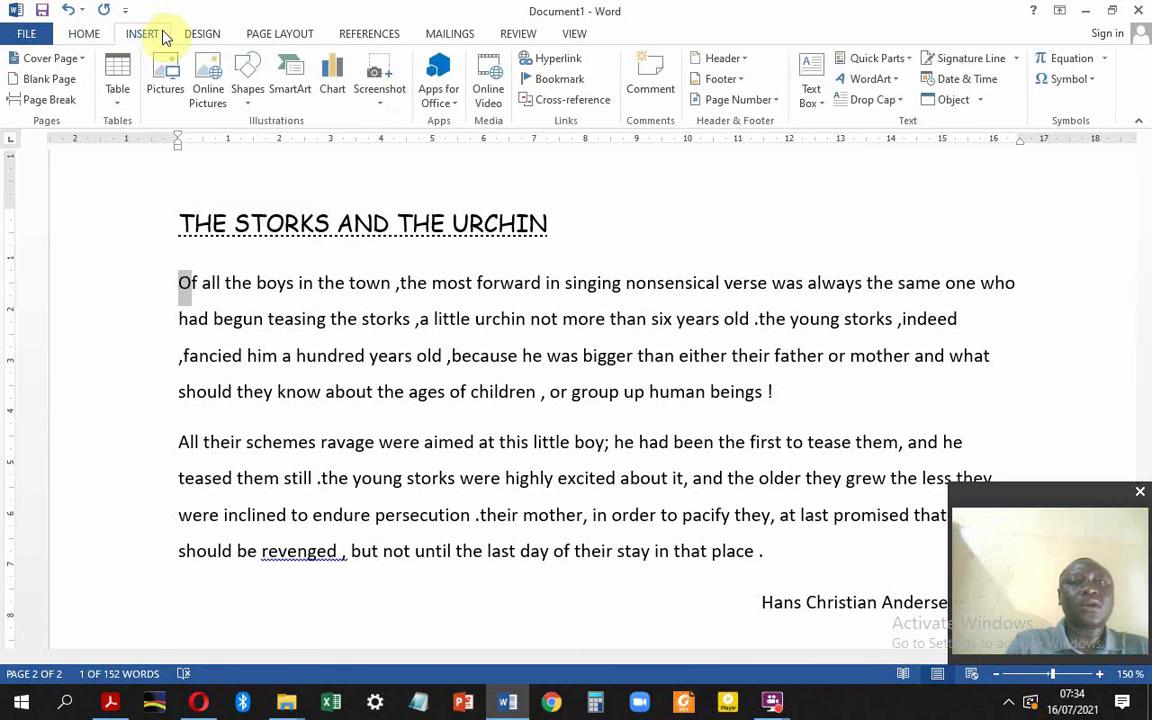
left_click(901, 103)
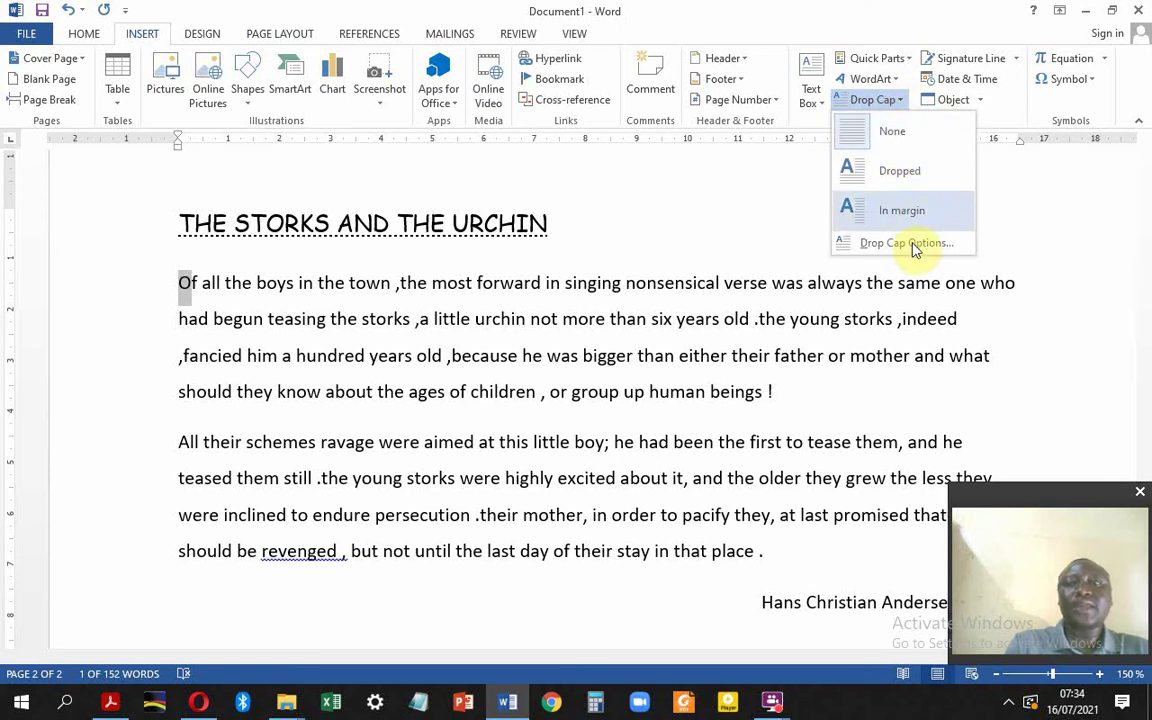
left_click(907, 244)
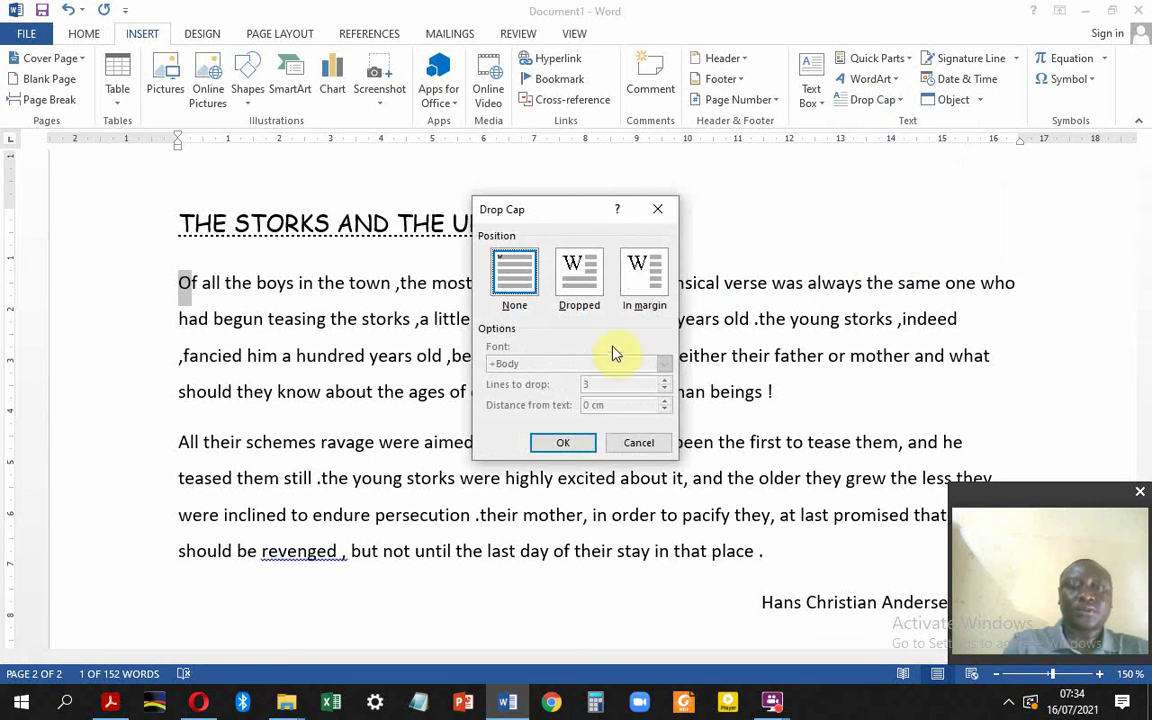
left_click(566, 278)
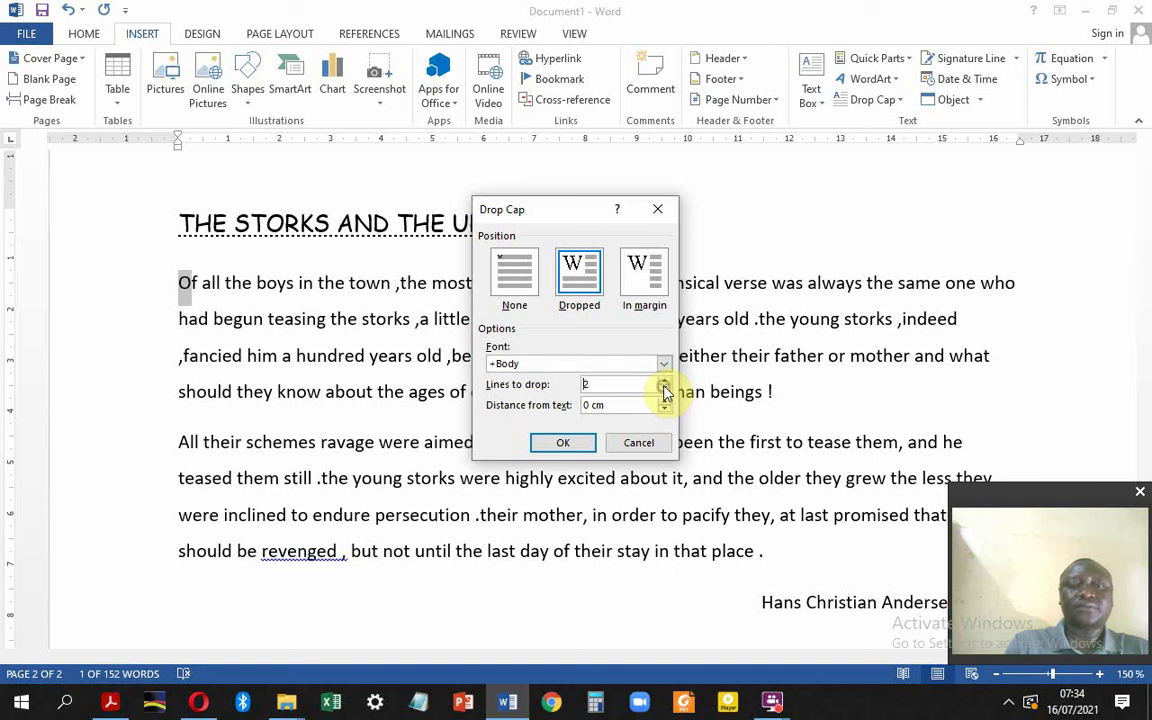
left_click(565, 446)
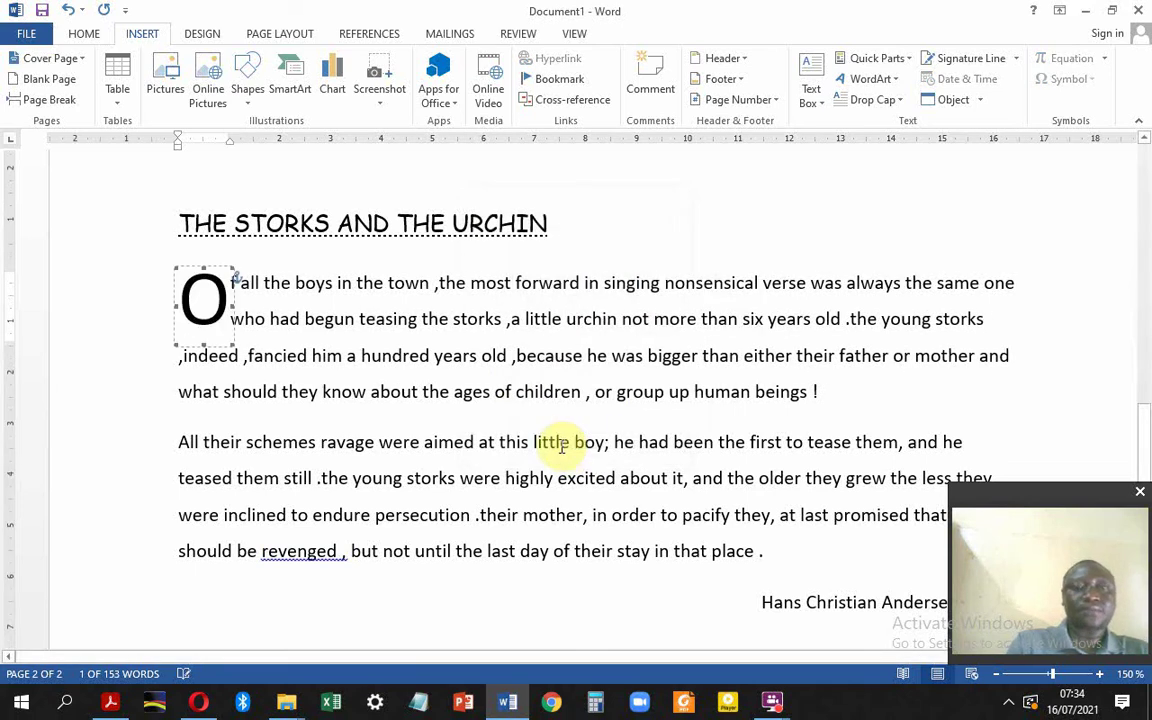
left_click(440, 358)
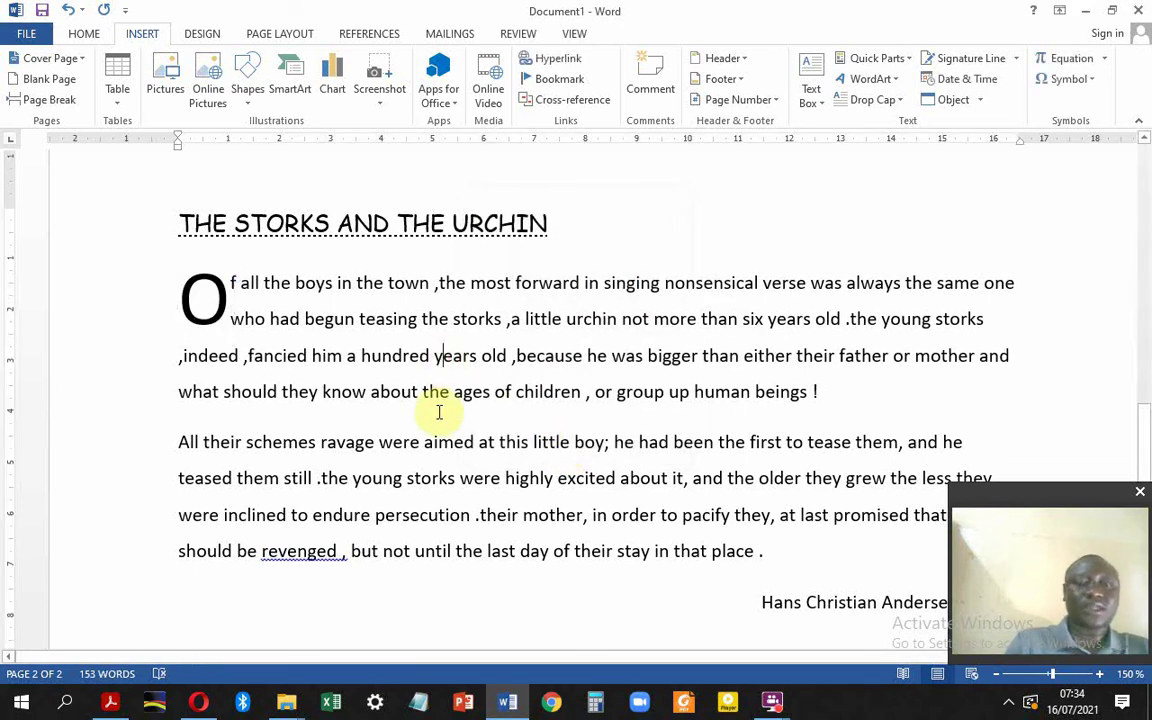
Step: Consult task (g) in the PDF and insert a footnote on the word "pacify" in paragraph two in Word
left_click(112, 702)
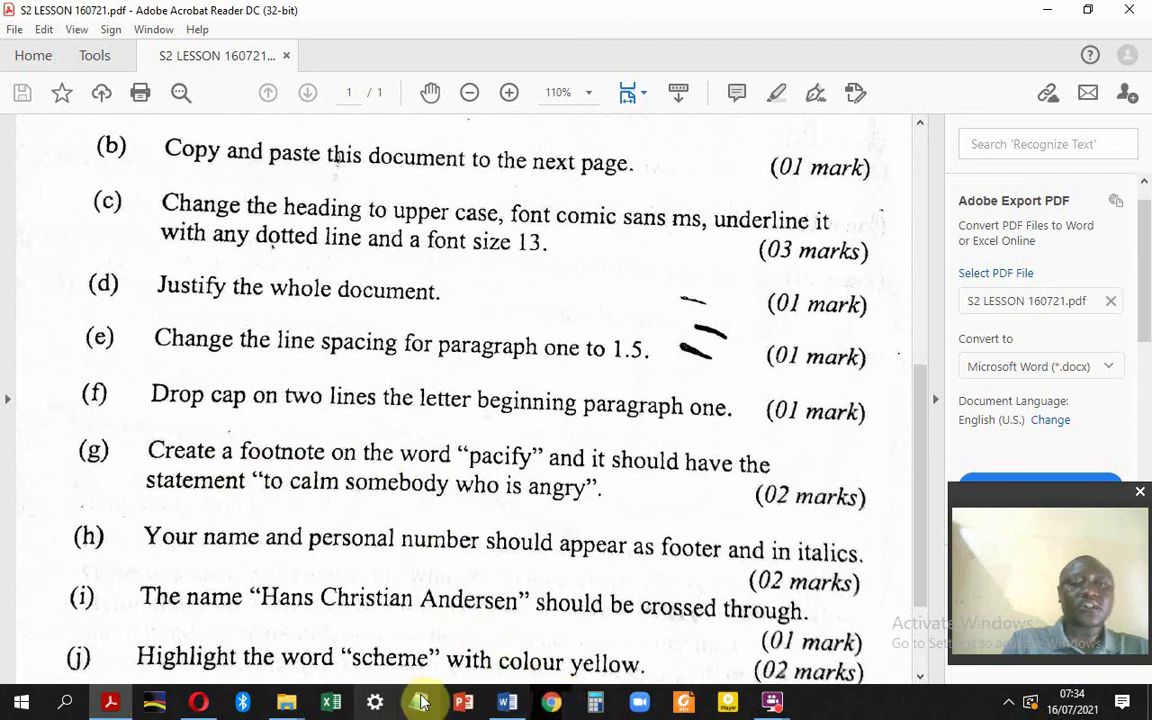
left_click(508, 703)
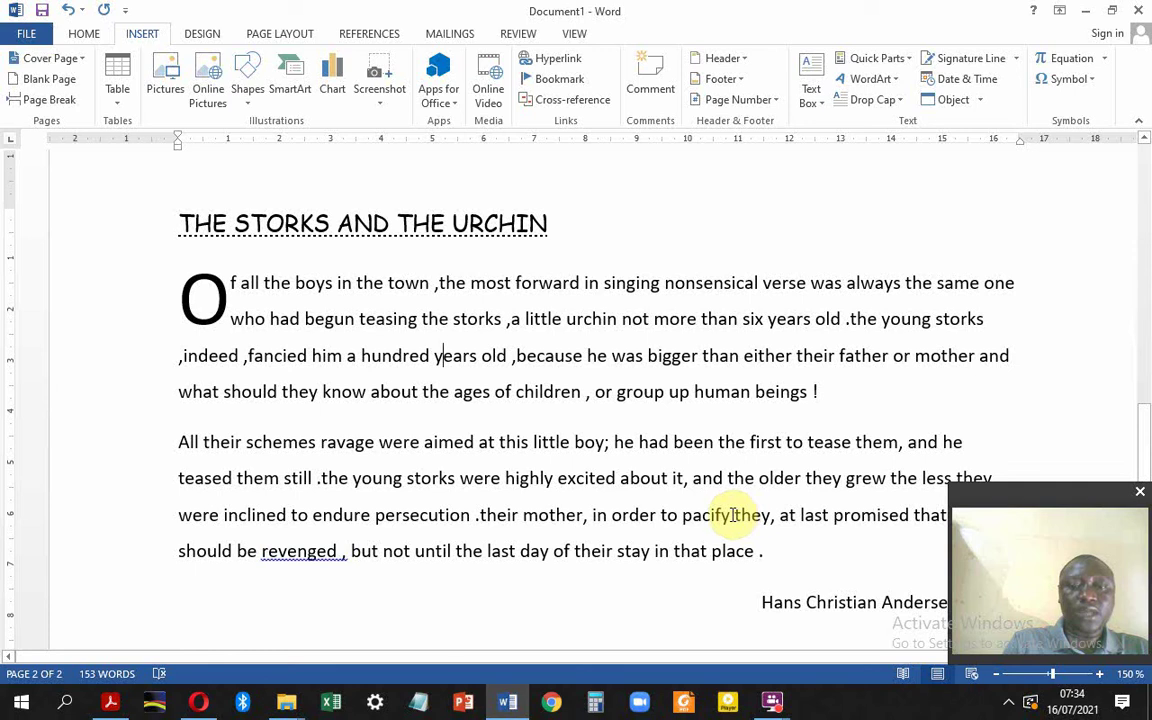
left_click_drag(731, 514, 687, 519)
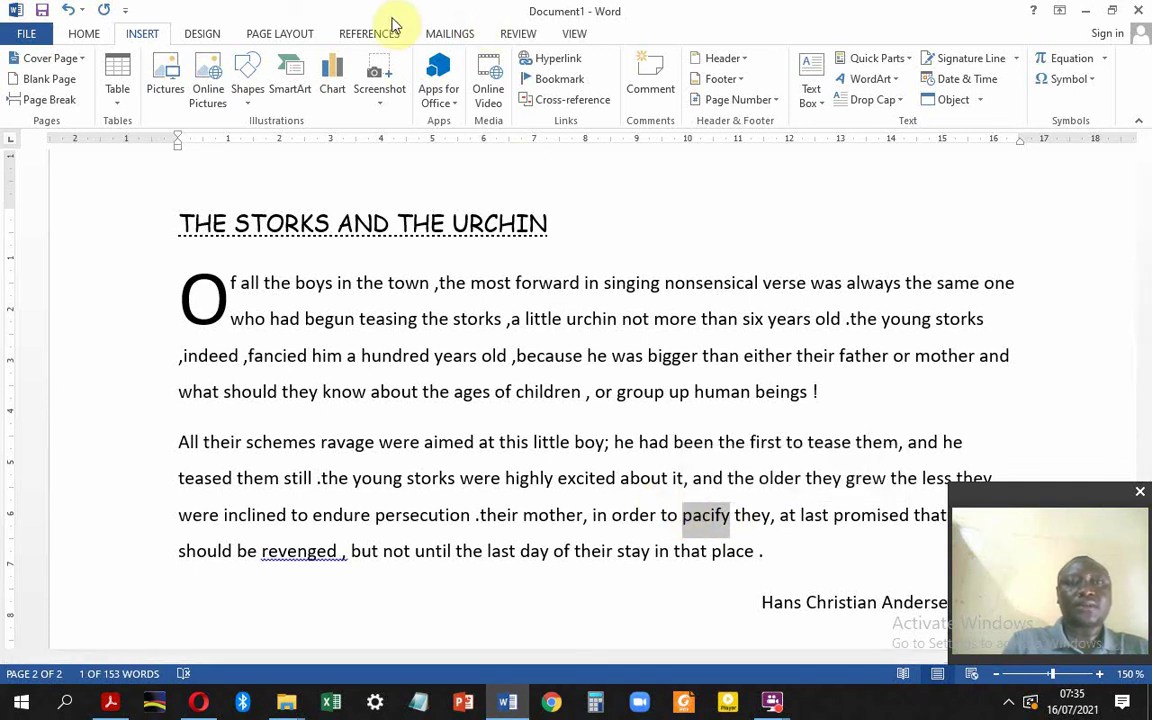
left_click(375, 34)
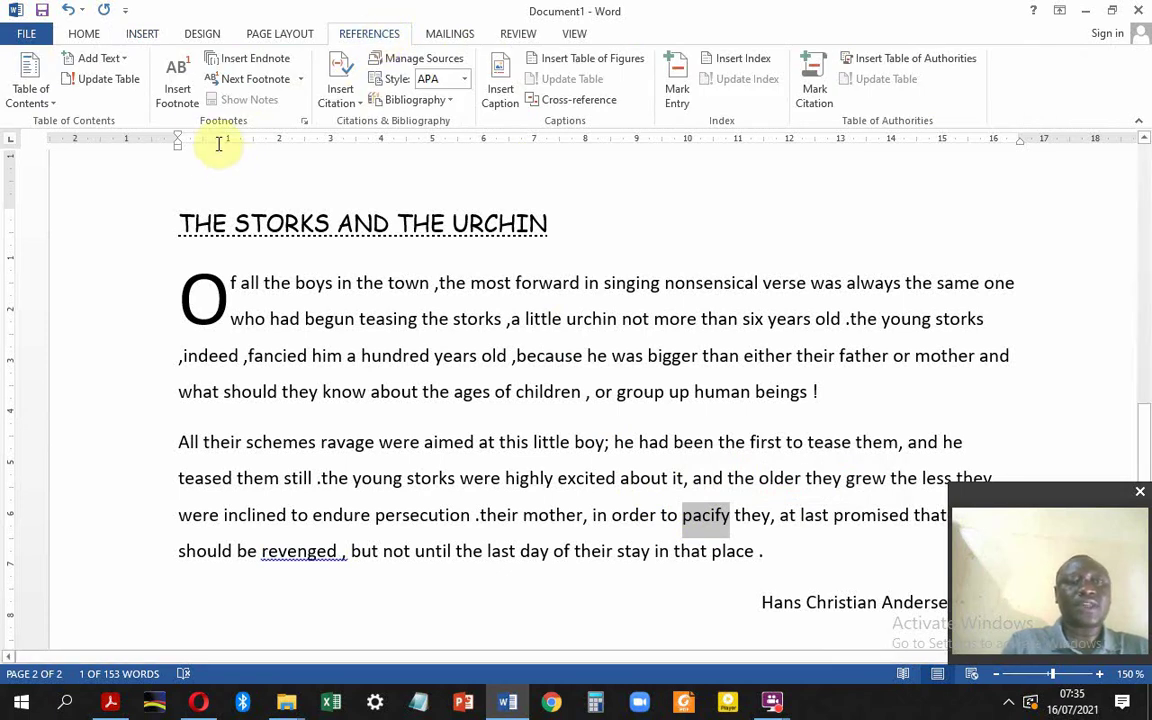
left_click(177, 100)
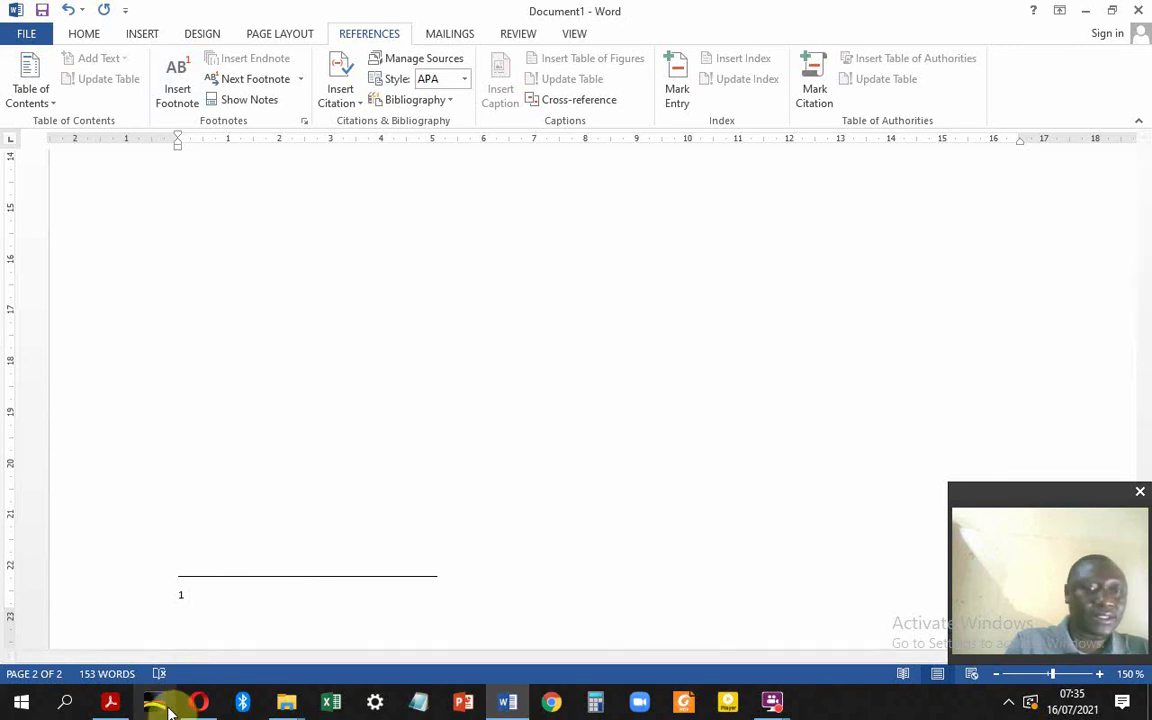
Step: Recheck the footnote wording in task (g) of the PDF and enter "To calm some body who is angry" as the footnote text in Word
left_click(110, 704)
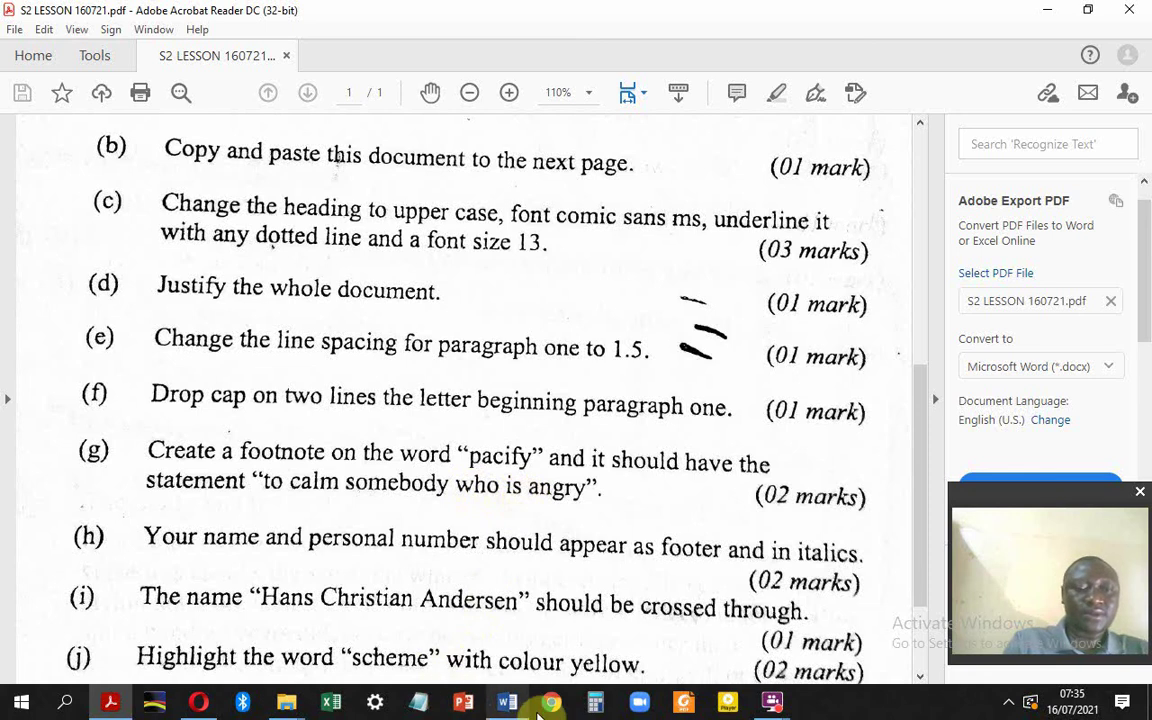
left_click(508, 703)
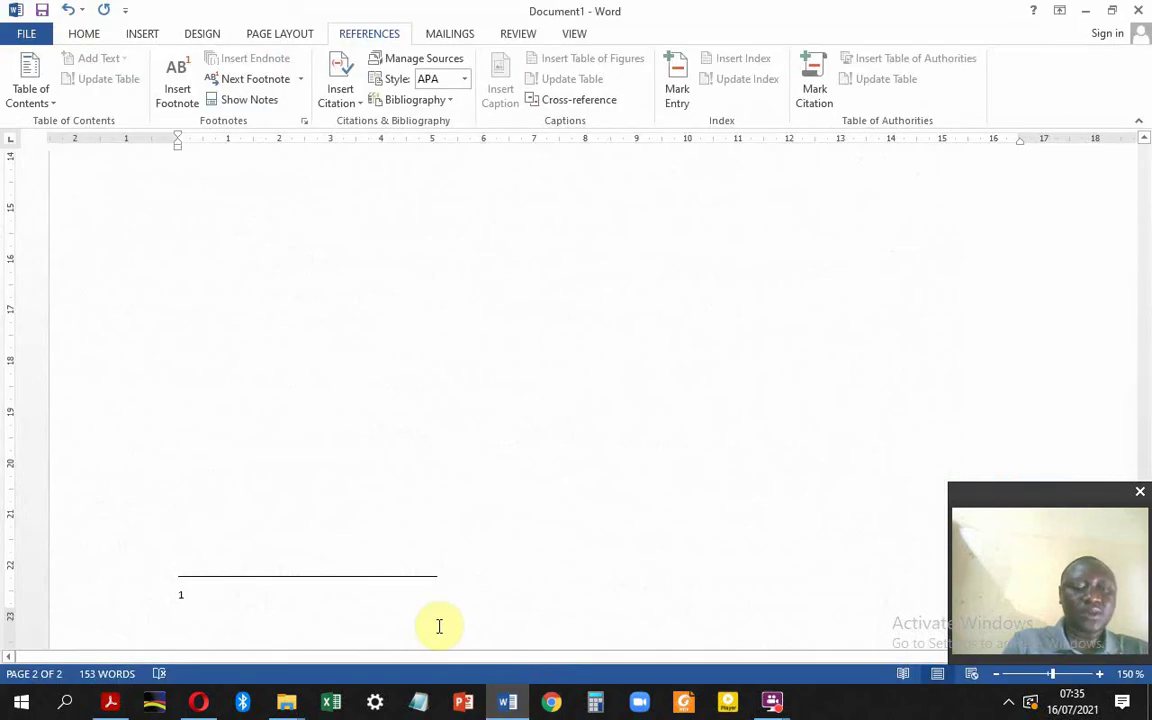
type("t")
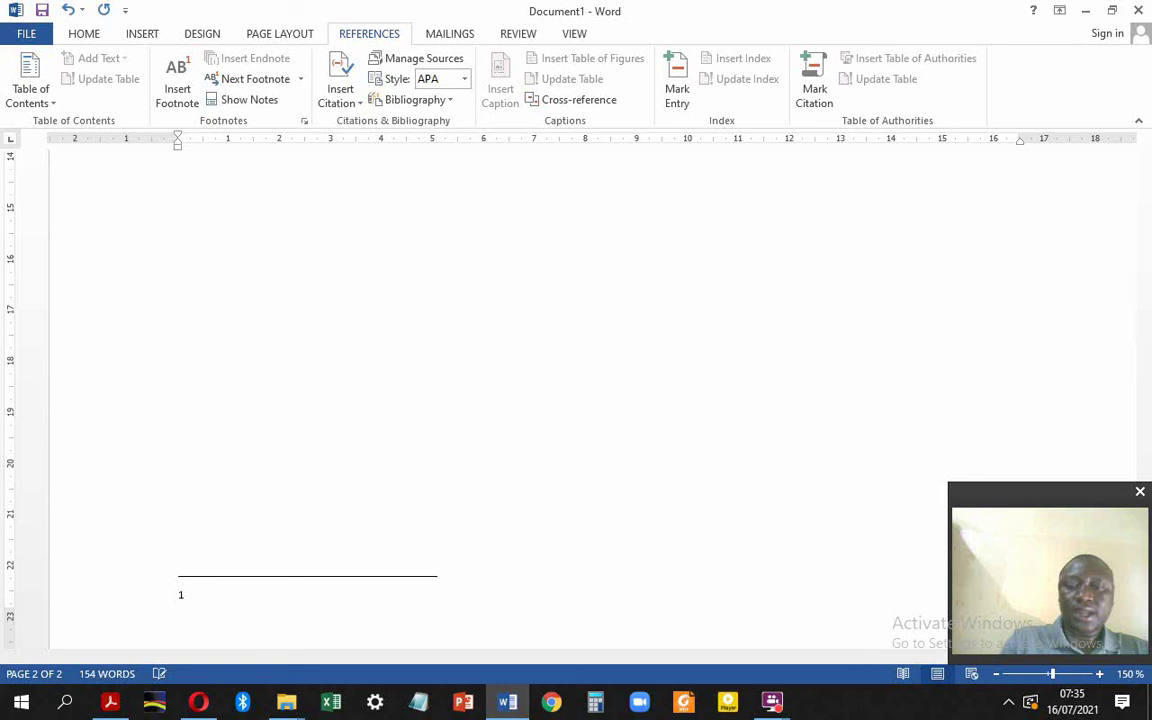
key("BackSpace")
type("T")
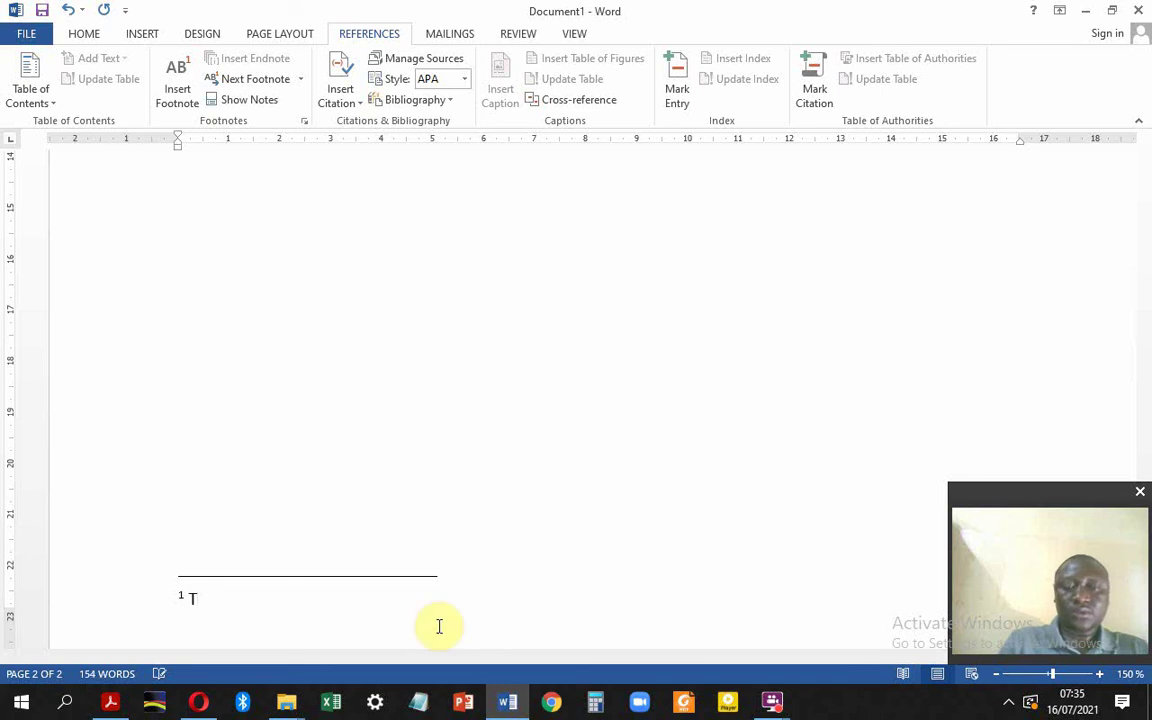
type("o calm some body who is angry")
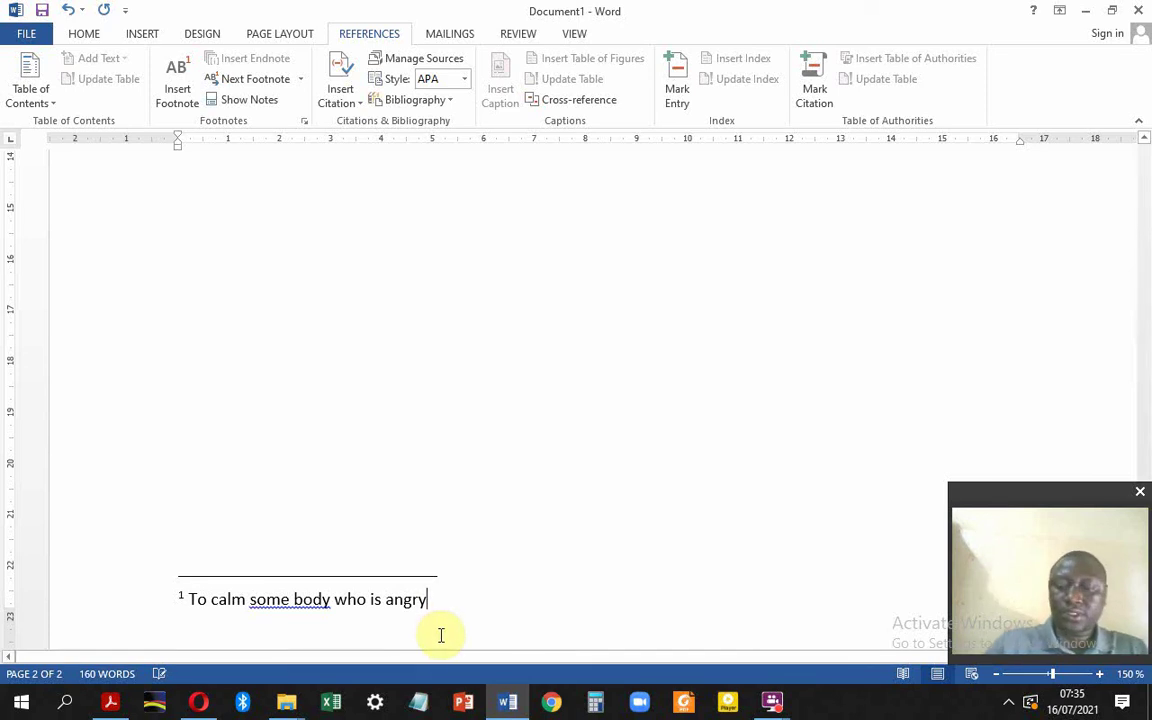
Step: Enclose the footnote text in double quotation marks, keeping it on the same line as its reference number
type("\"")
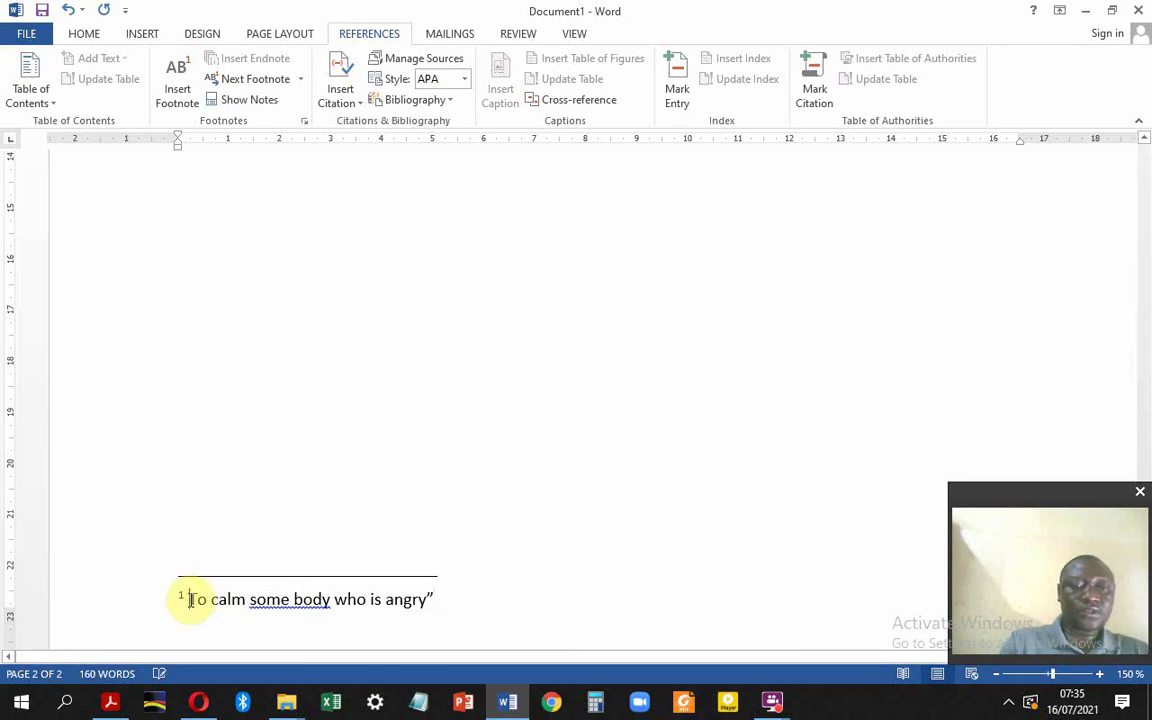
left_click(190, 600)
key("Return")
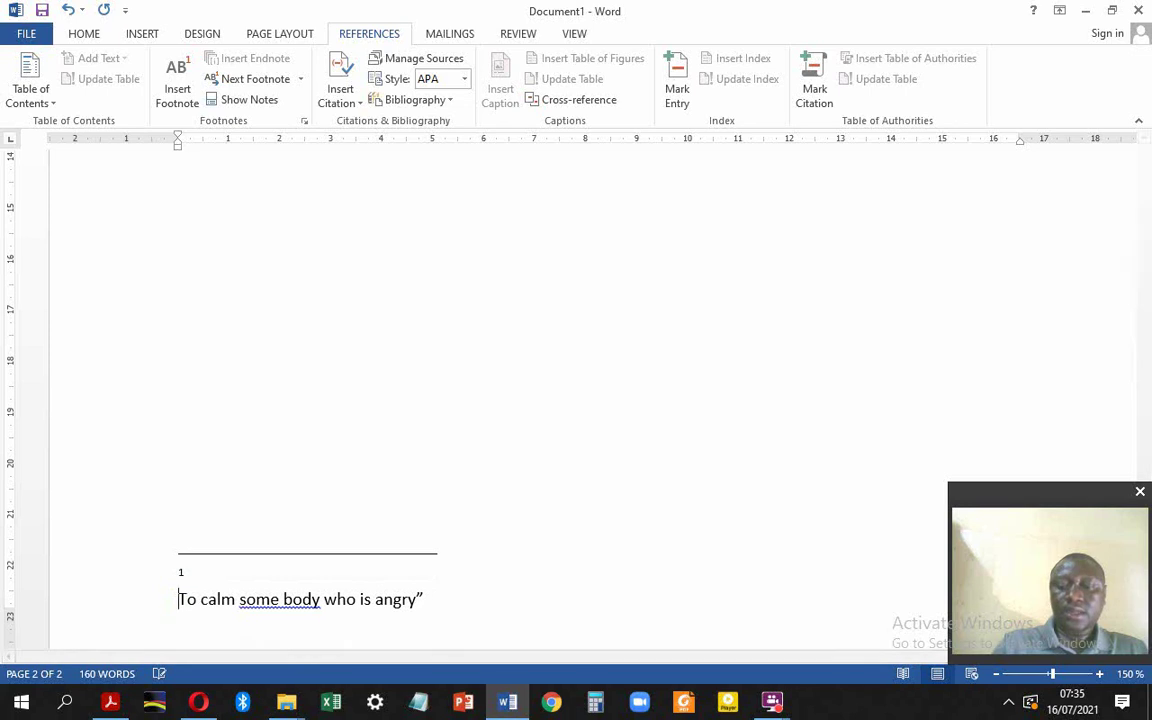
type("\"")
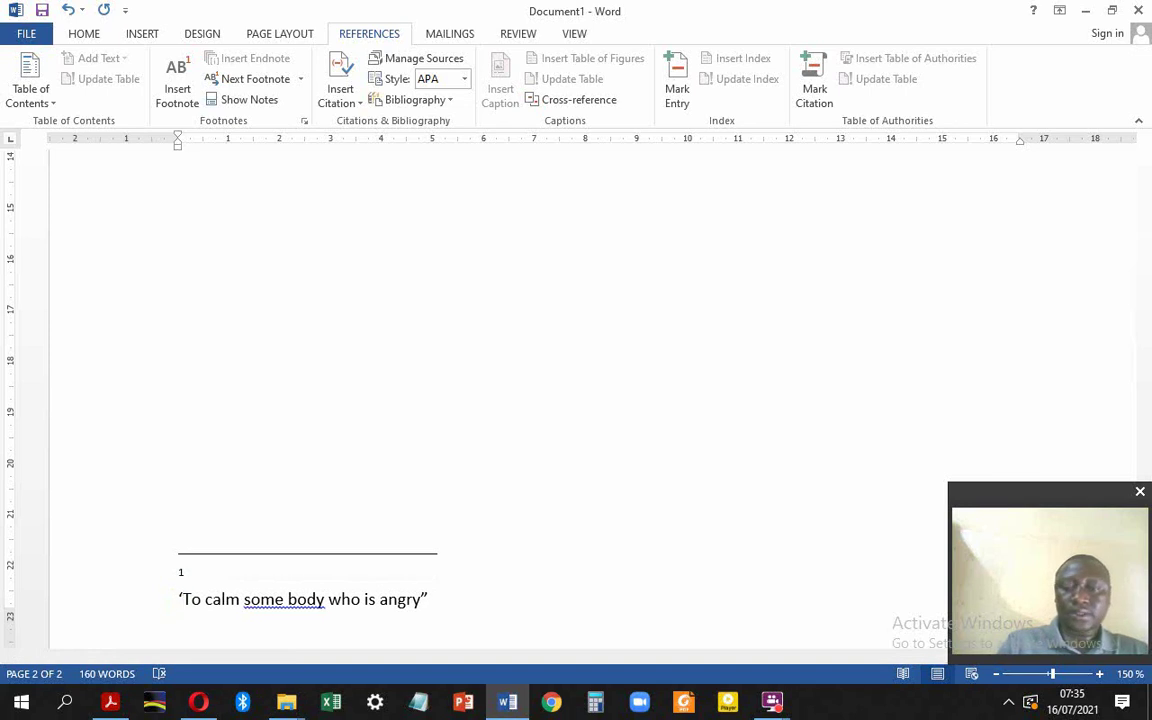
key("BackSpace")
key("BackSpace")
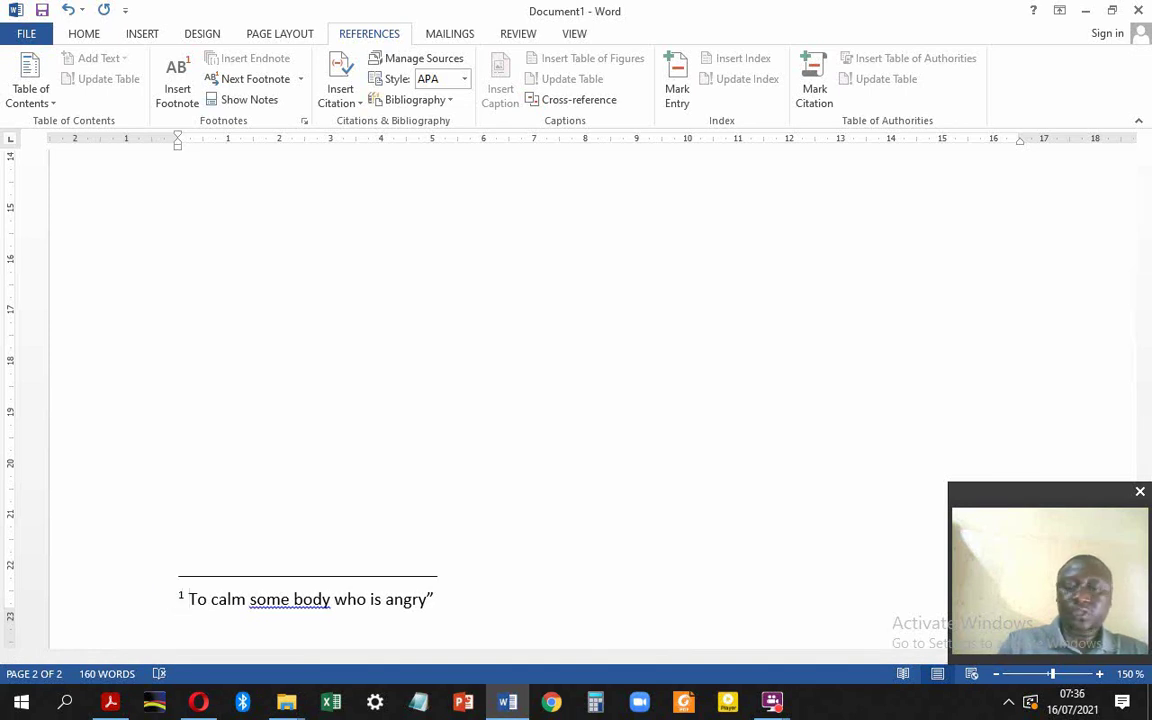
type("\"")
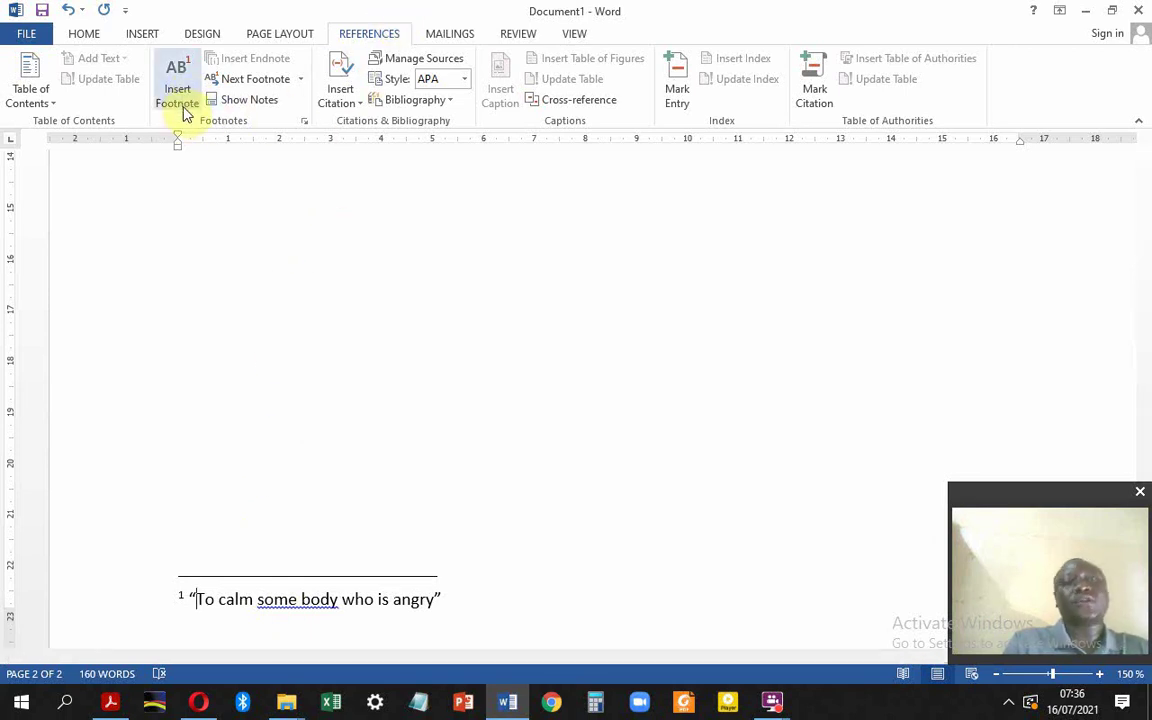
Step: Consult task (h) in the PDF, insert a Banded footer in Word and replace its page number with the author's full name
left_click(110, 702)
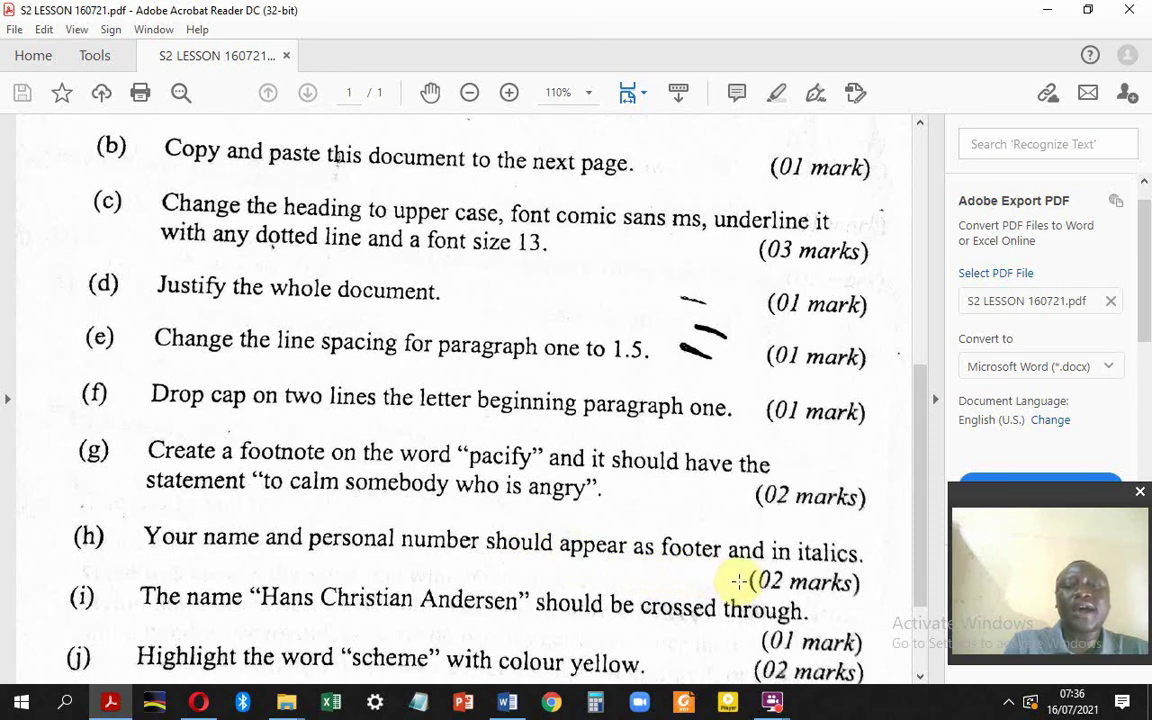
left_click(507, 705)
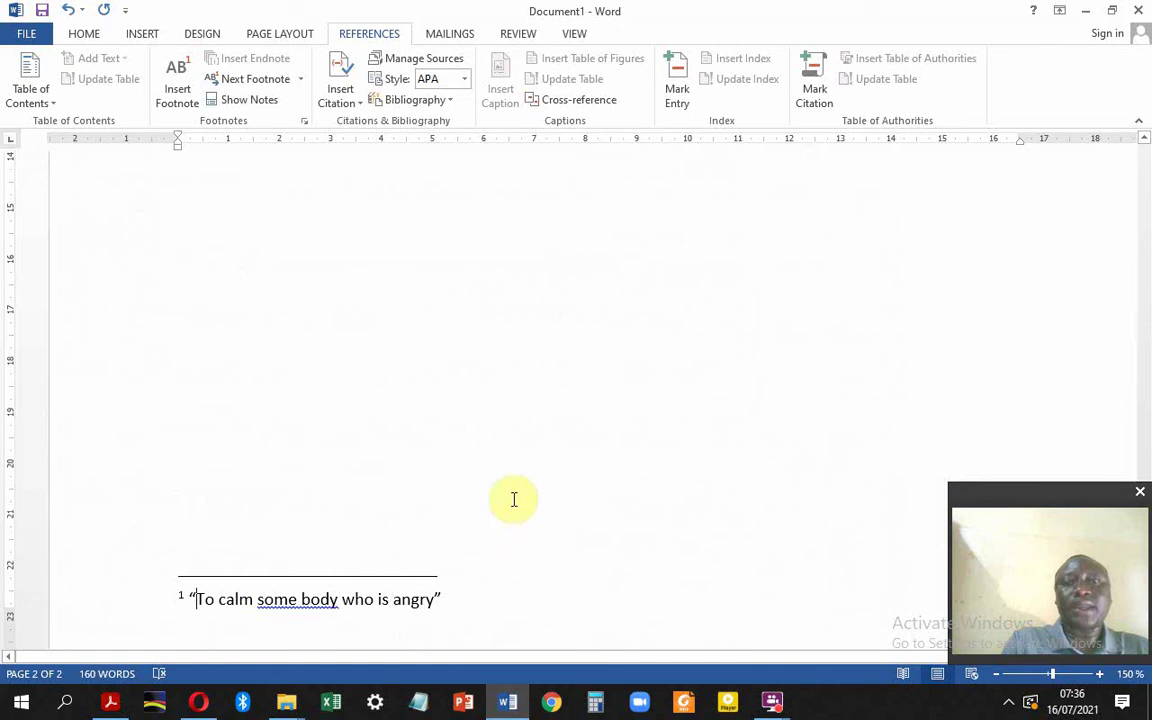
left_click(143, 33)
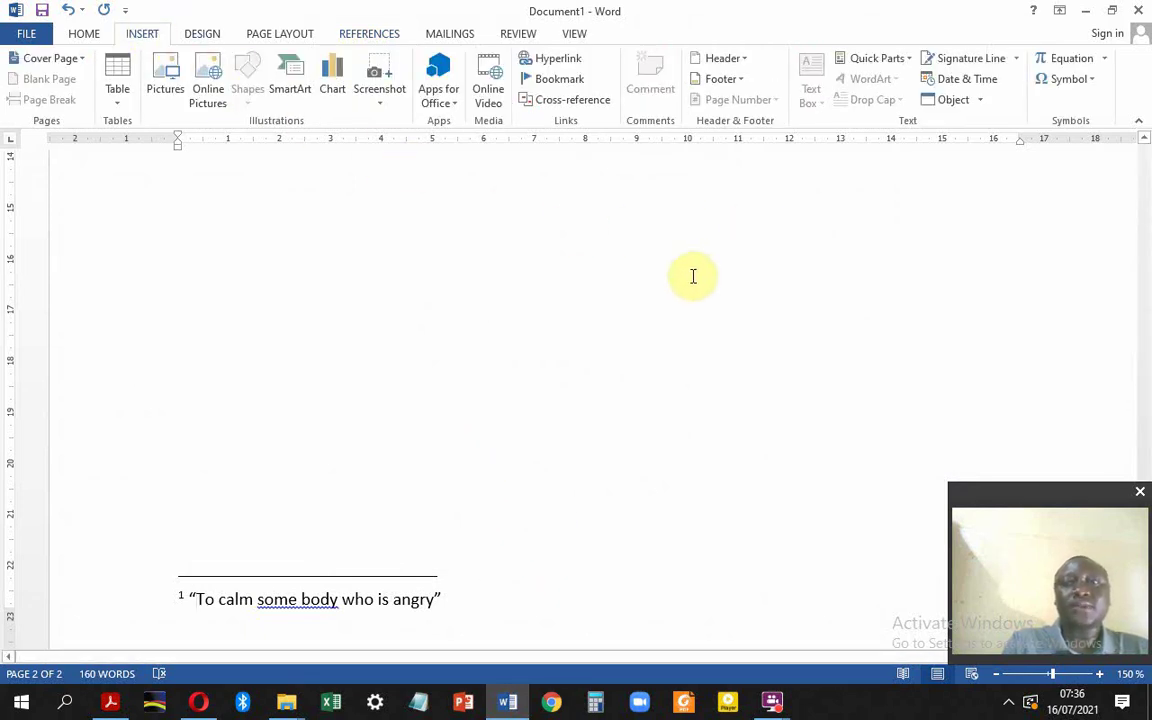
left_click(716, 78)
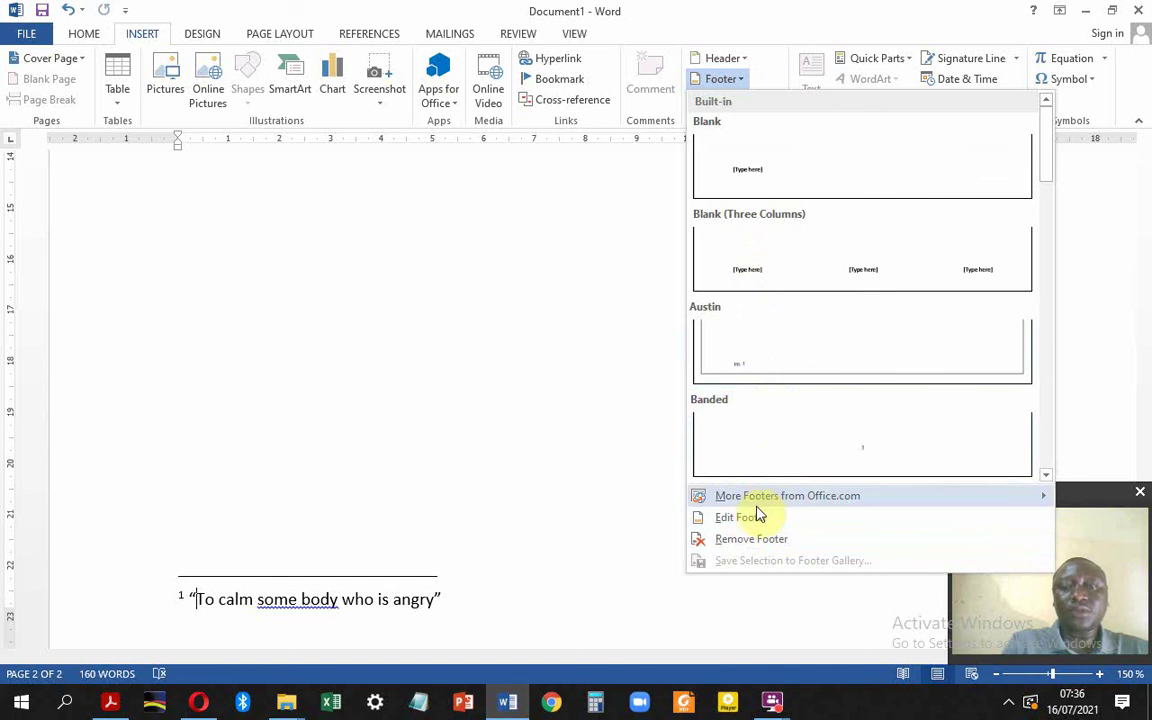
mouse_move(745, 500)
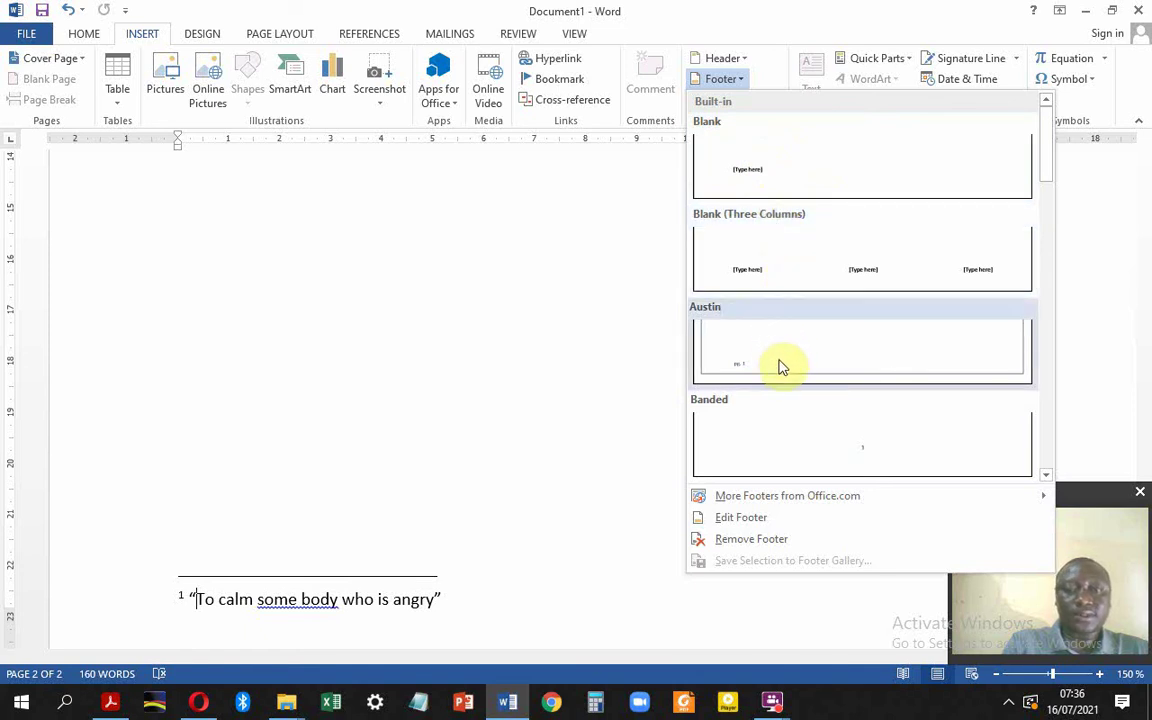
left_click(771, 453)
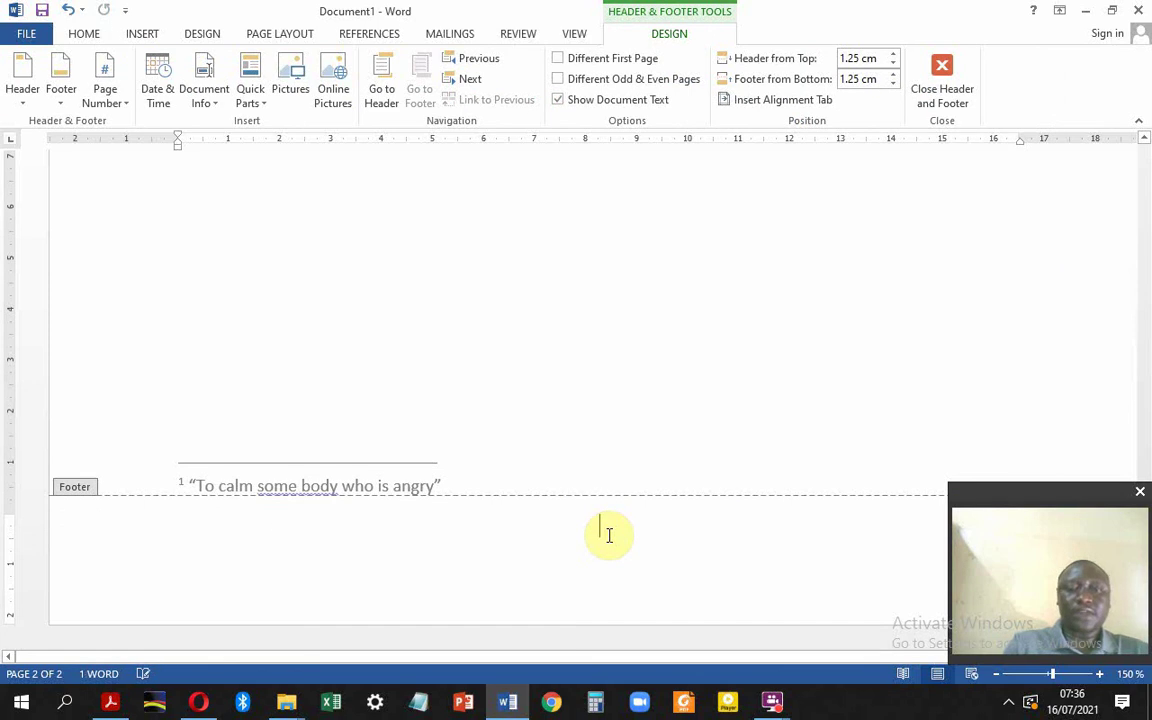
key("BackSpace")
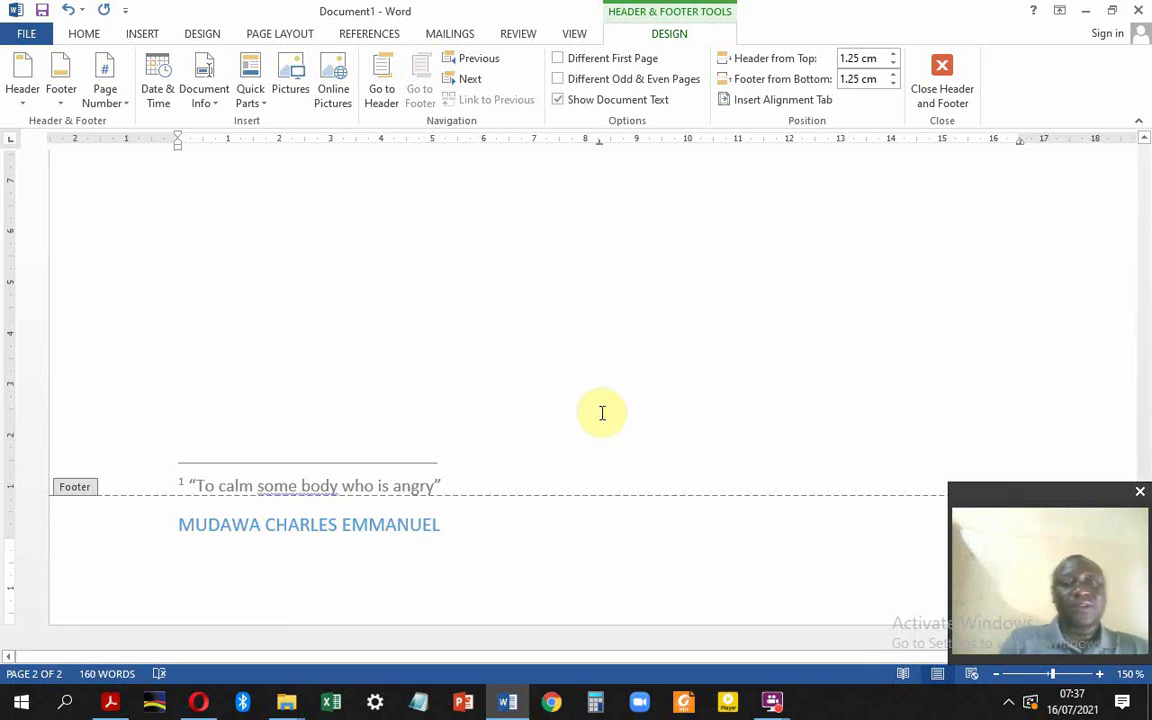
left_click(588, 329)
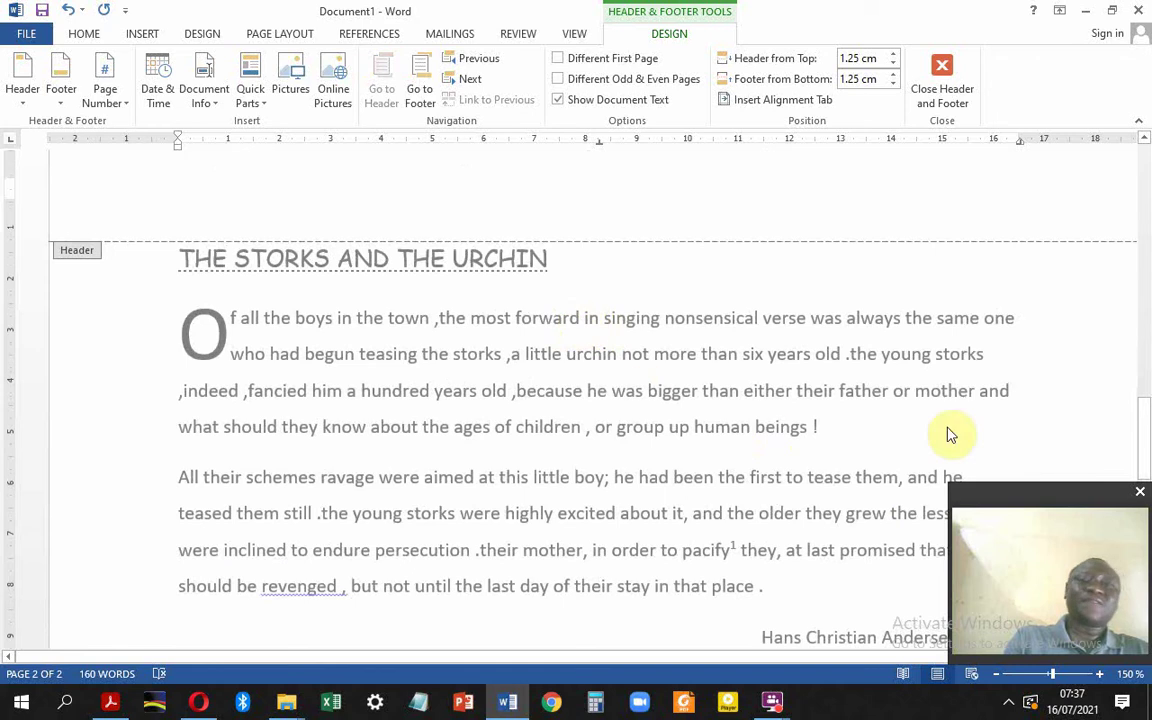
left_click(942, 73)
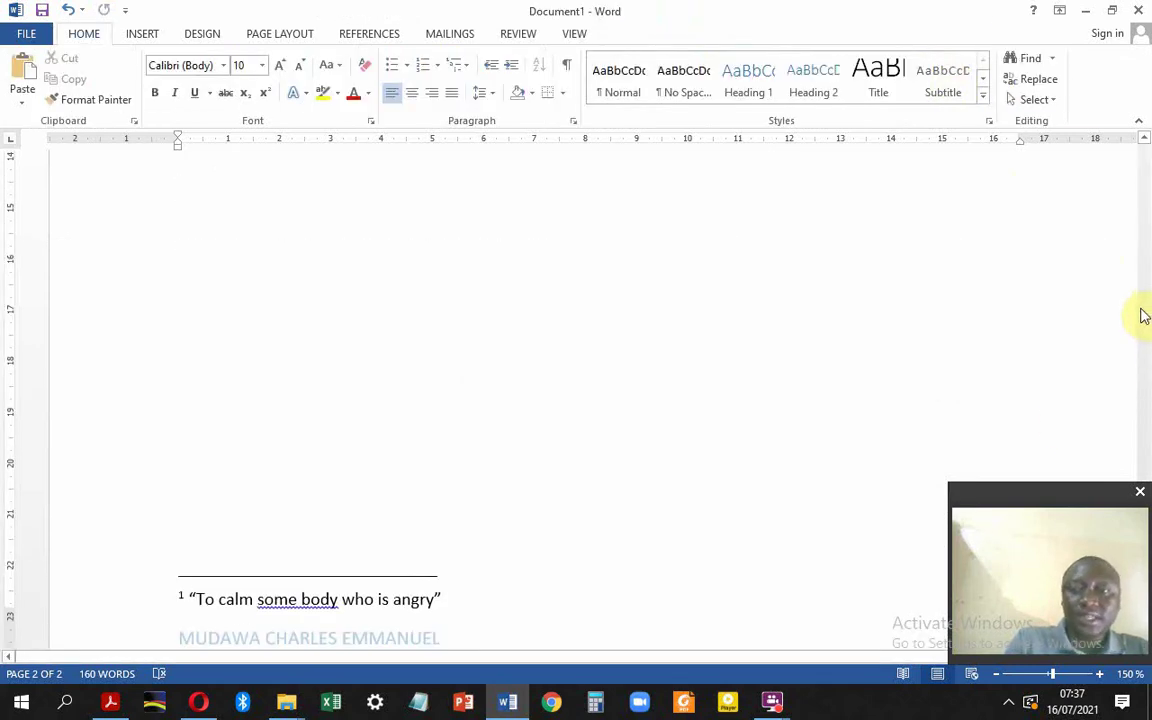
Step: Change the font colour of the full name in the page two footer to black
scroll(1139, 314, "up", 5)
scroll(1144, 342, "down", 5)
scroll(1144, 326, "up", 1)
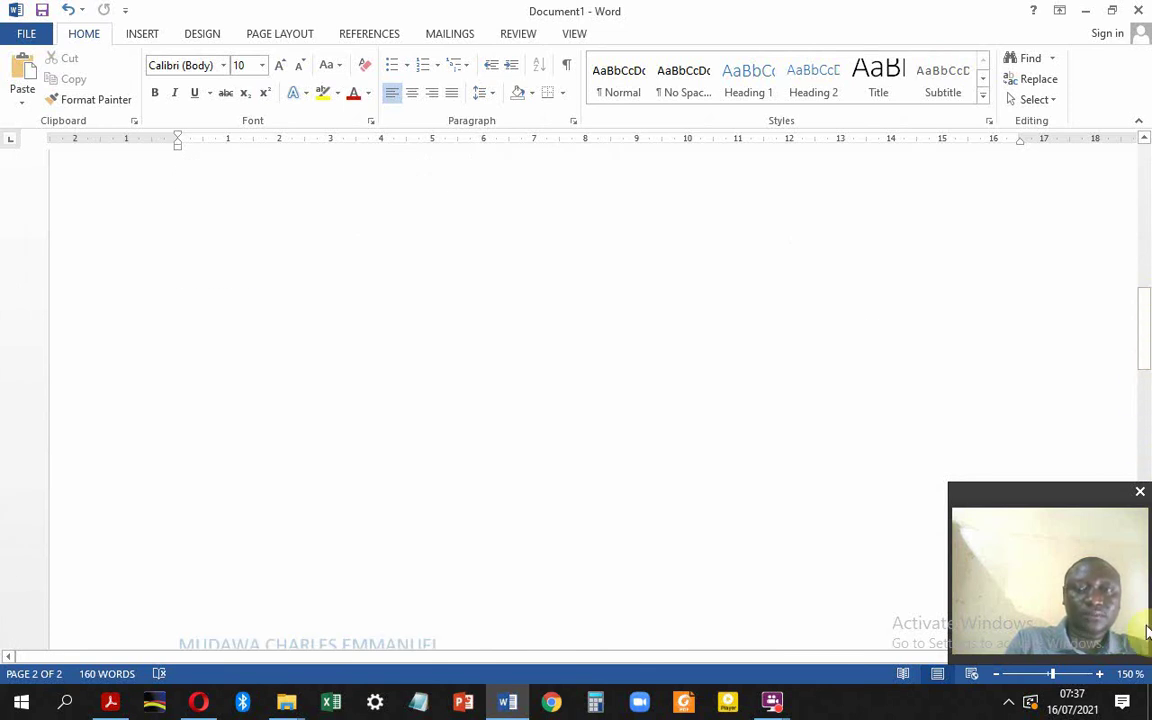
left_click_drag(1144, 316, 1146, 593)
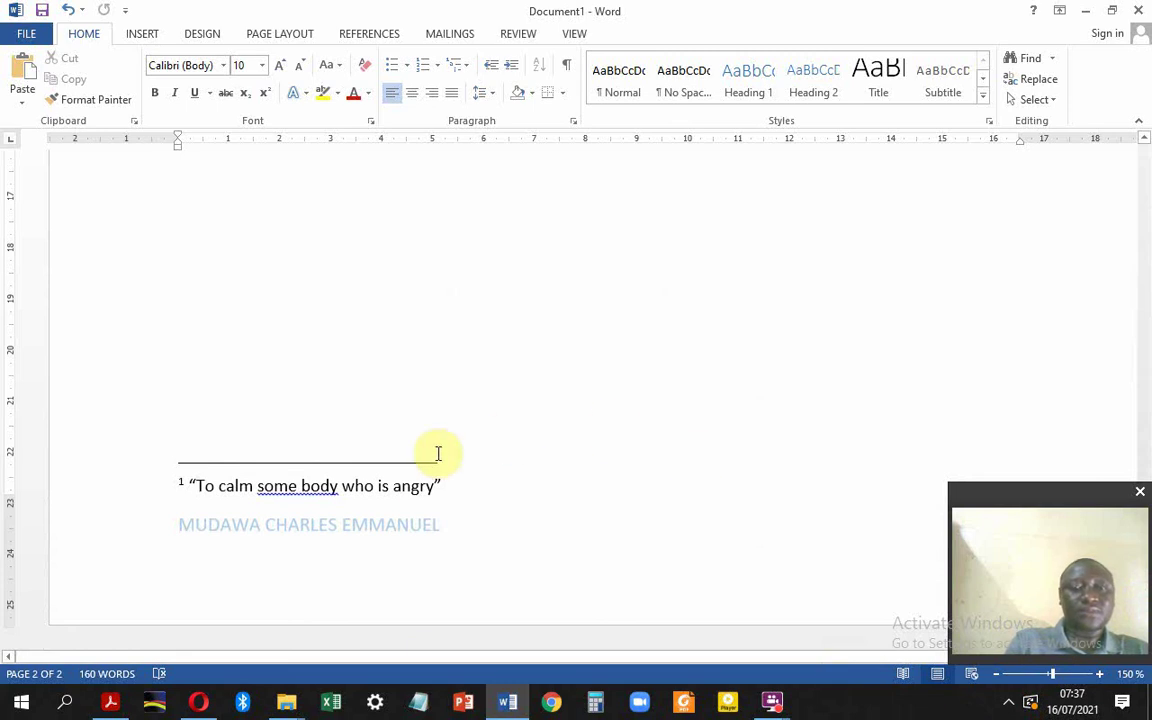
triple_click(435, 528)
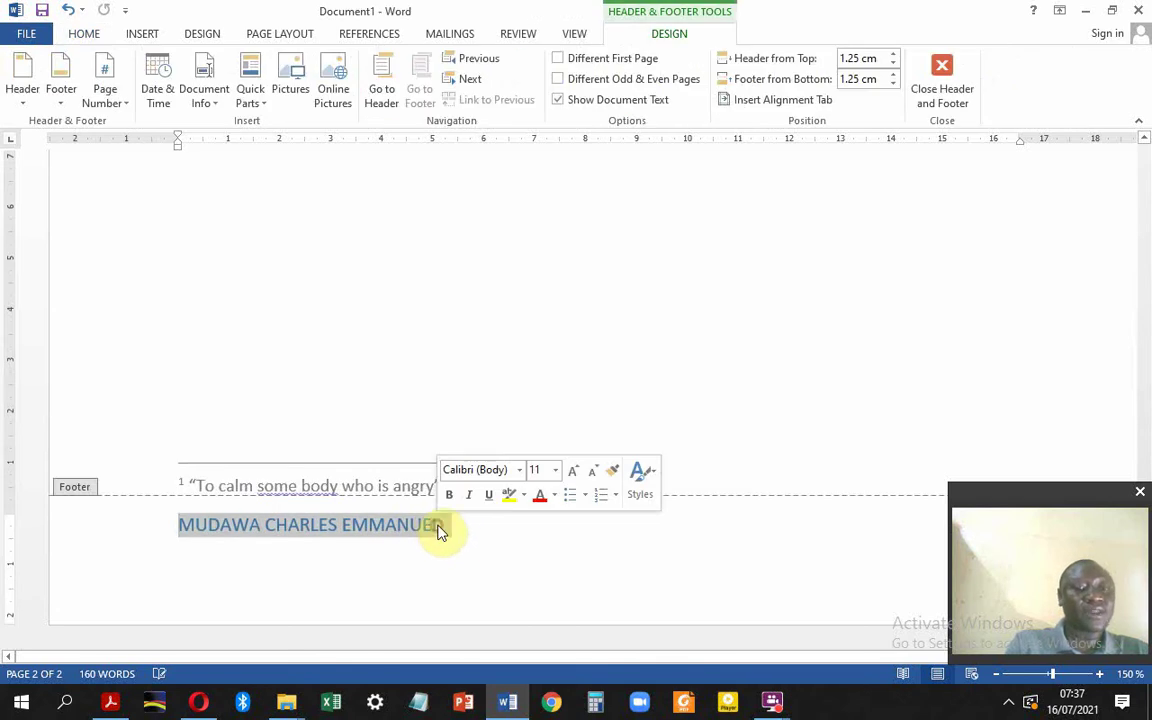
left_click(554, 495)
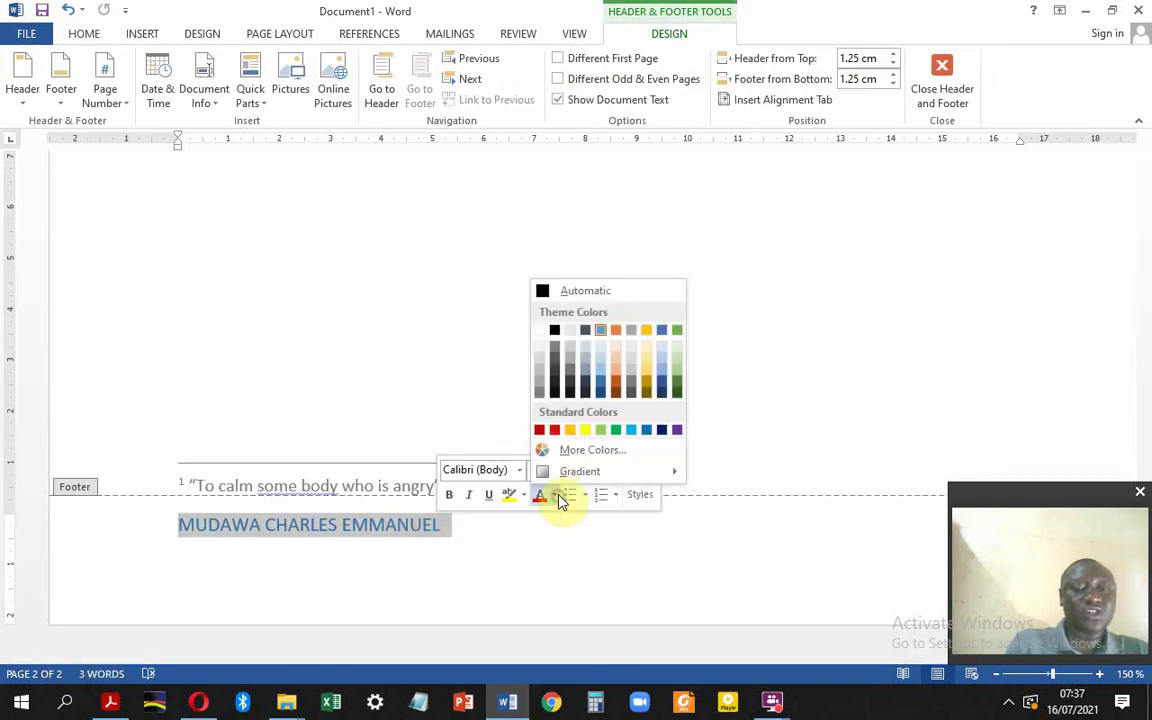
left_click(555, 333)
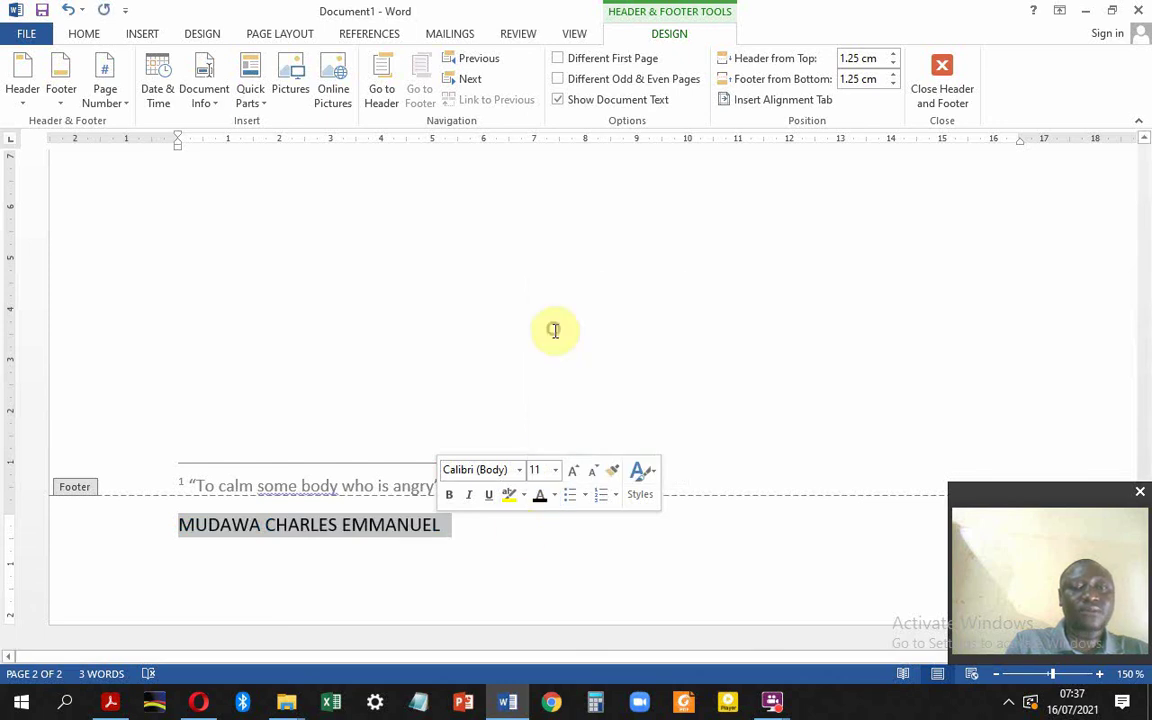
left_click(512, 541)
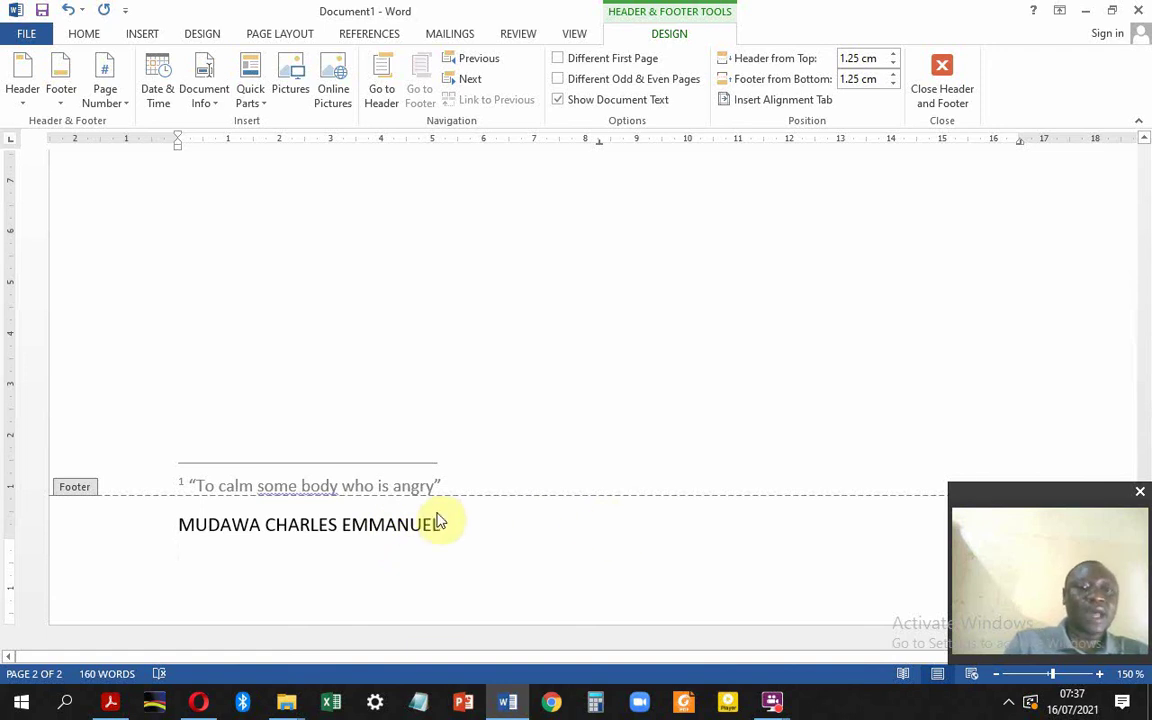
Step: Italicize the full name in the footer
left_click_drag(446, 525, 160, 532)
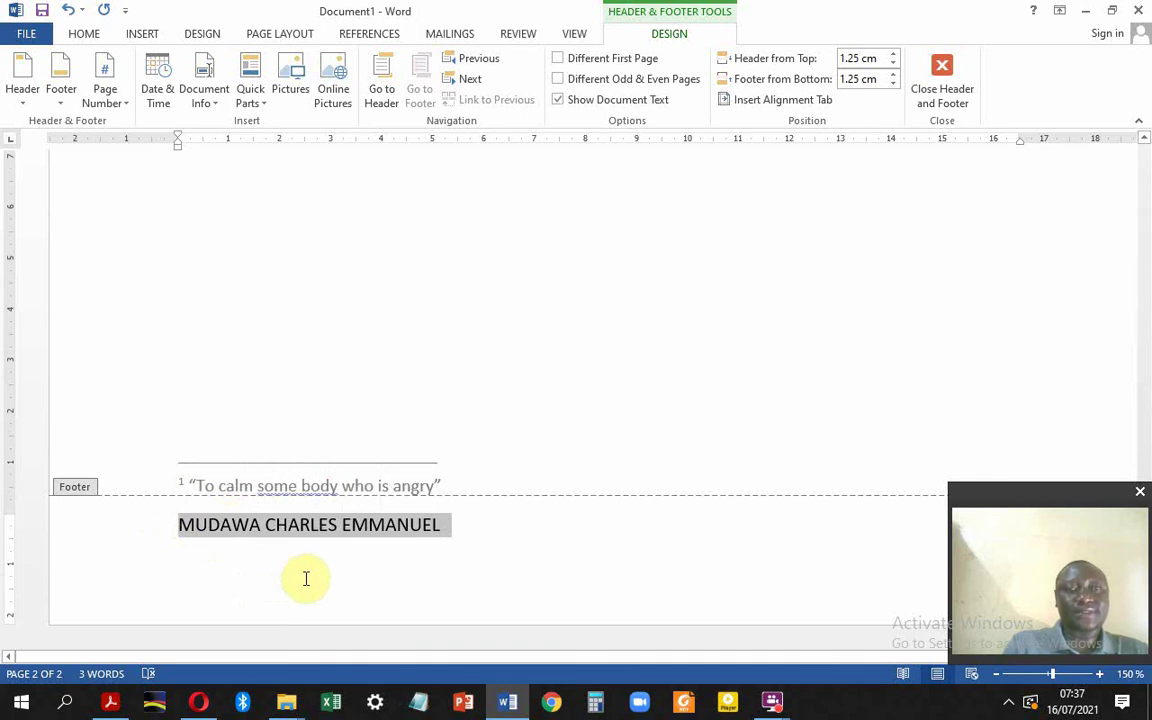
left_click(84, 34)
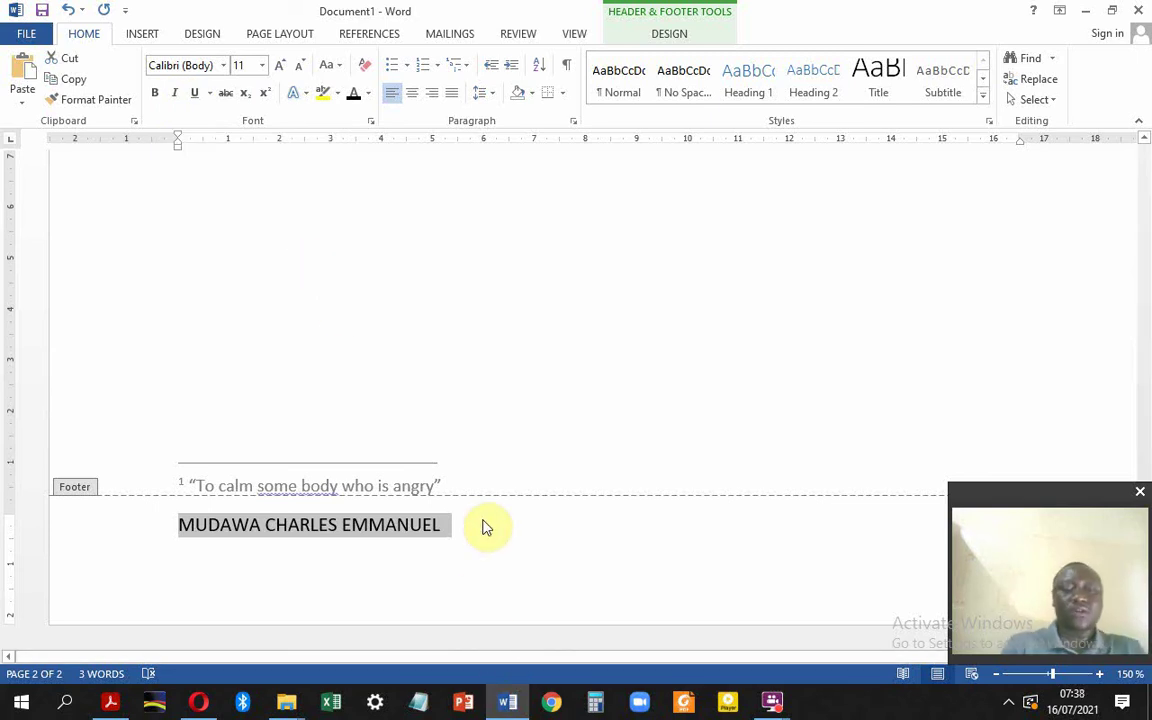
key("ctrl+i")
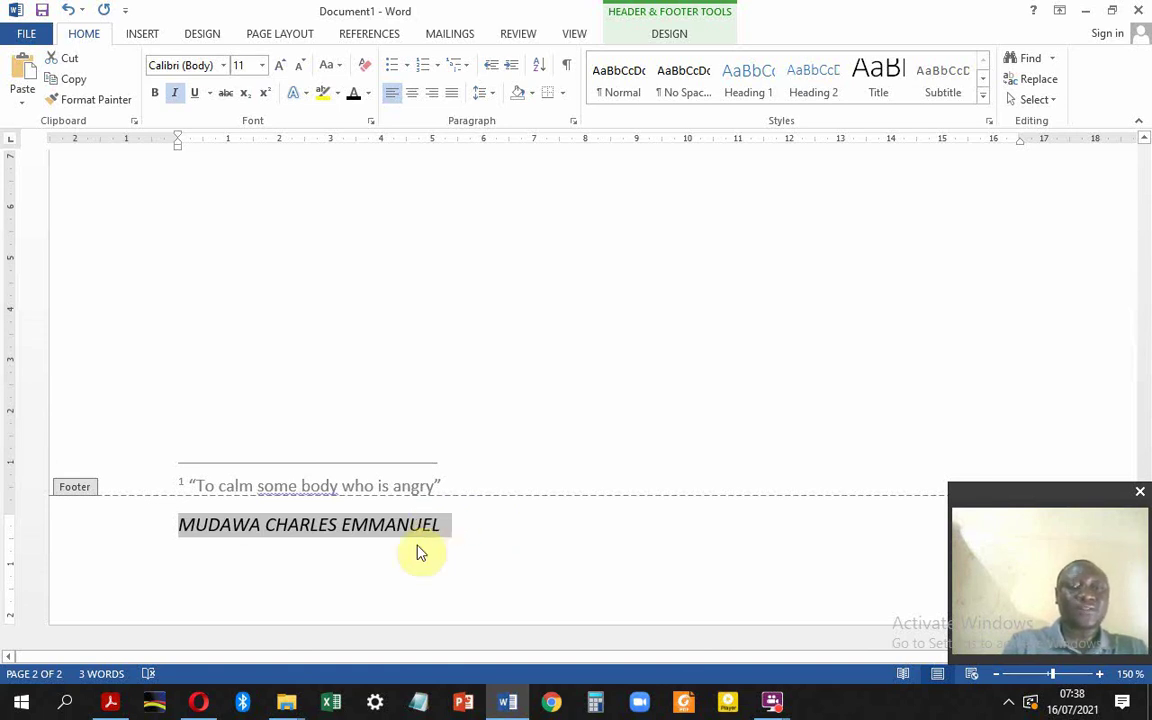
Step: Recheck task (h) in the PDF and, back in Word, add the personal number after the full name in the footer
left_click(110, 700)
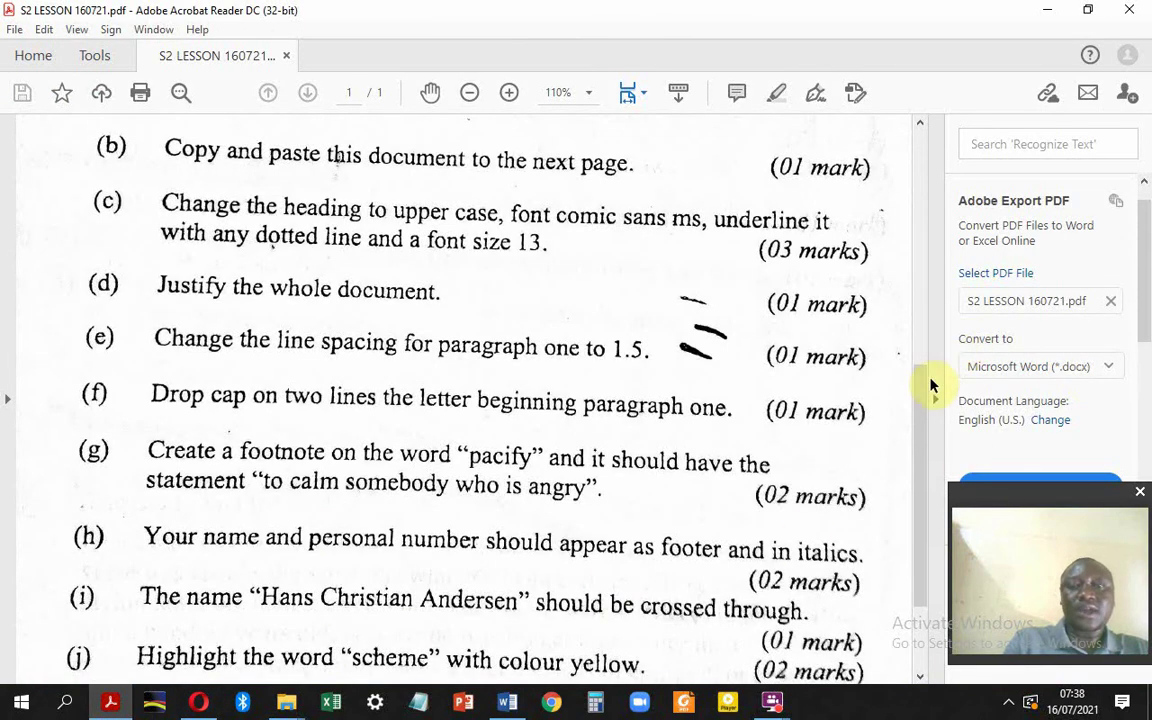
left_click_drag(918, 391, 924, 450)
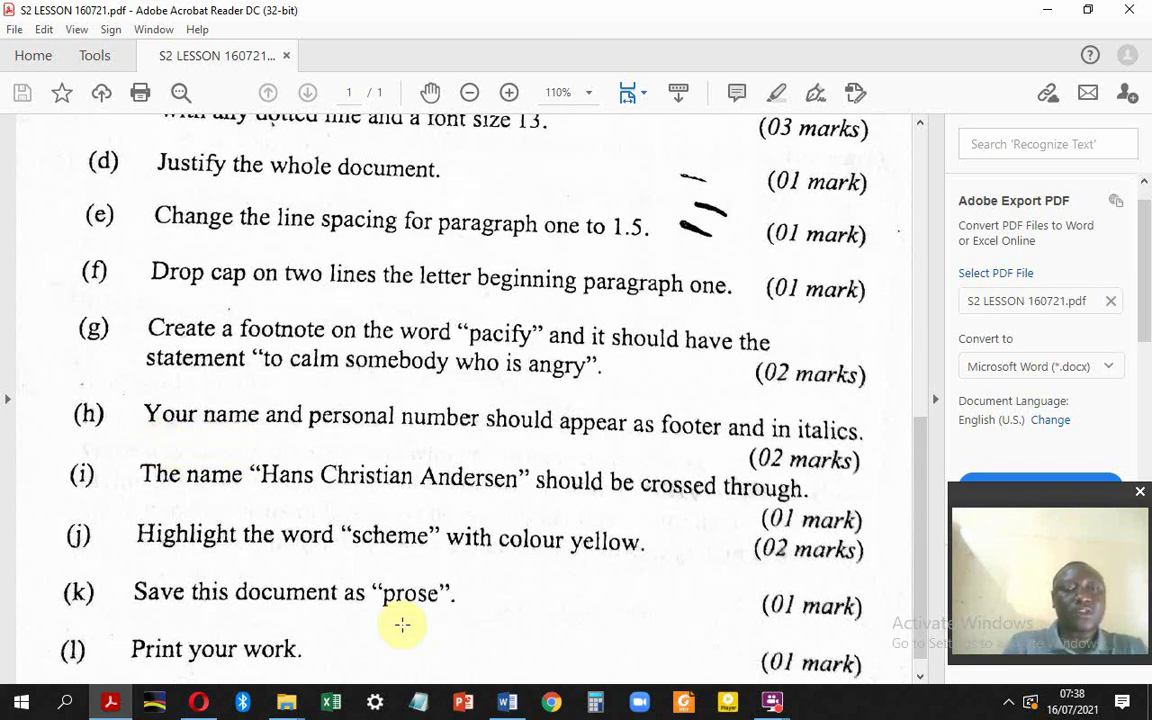
left_click(508, 703)
triple_click(480, 533)
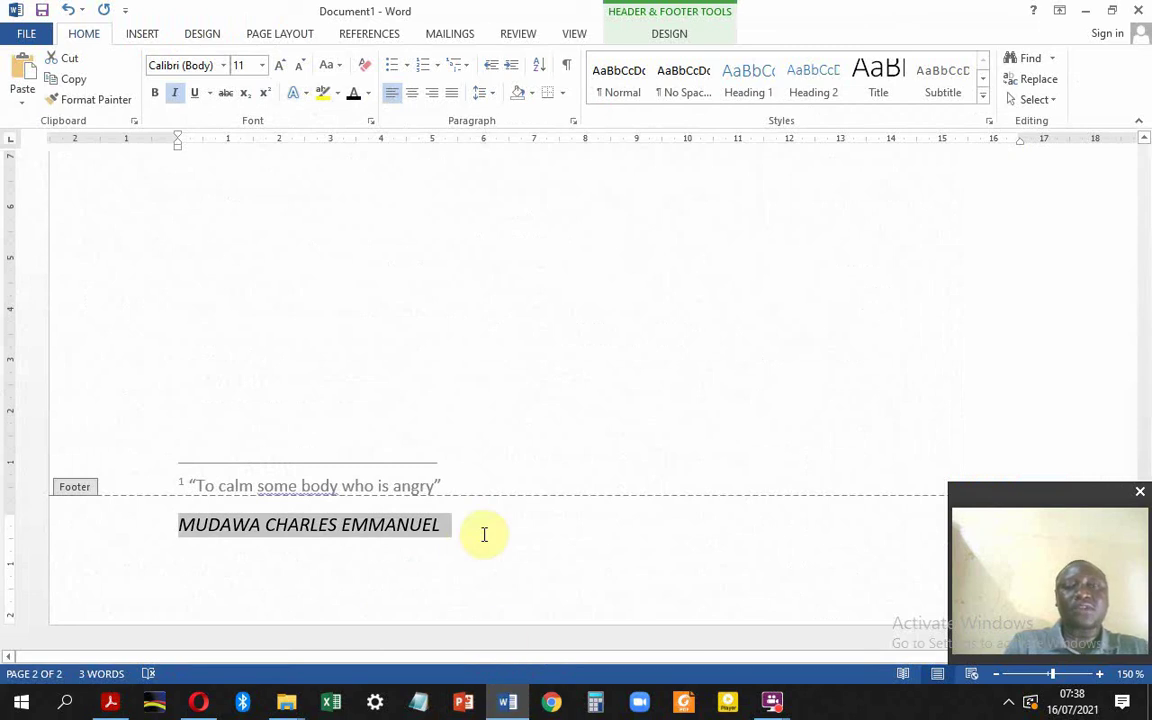
left_click(469, 523)
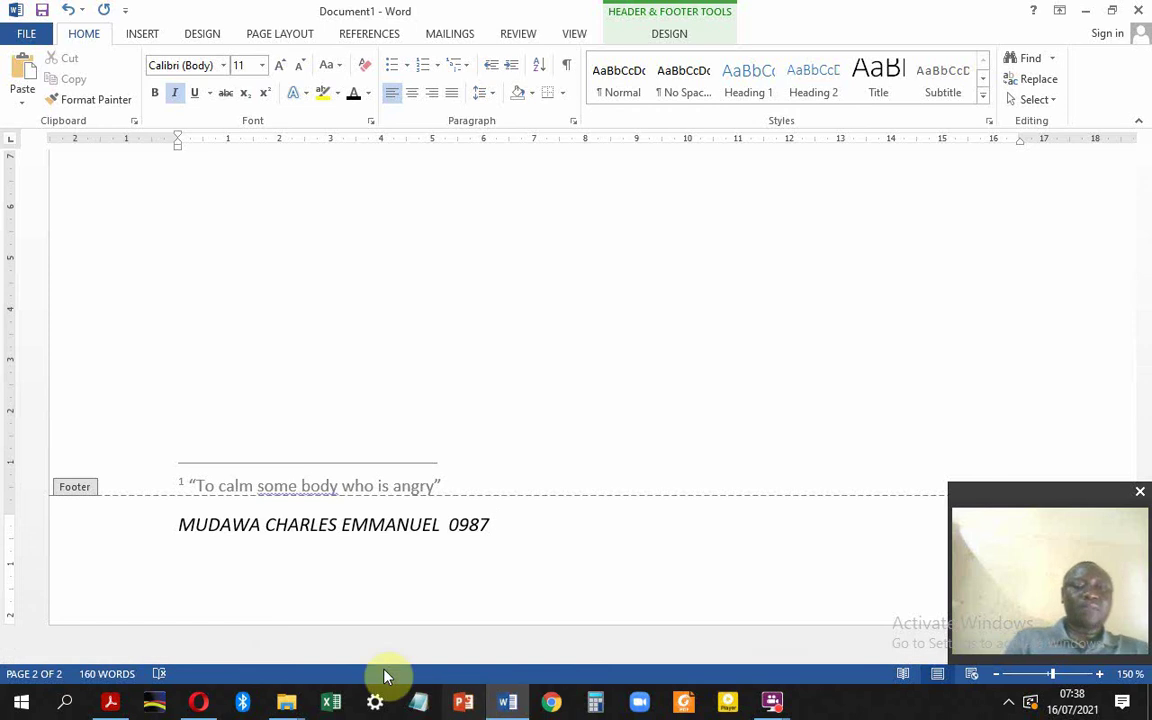
Step: Consult task (i) in the PDF, leave the footer in Word and apply strikethrough to "Hans Christian Andersen" below the second paragraph
left_click(110, 703)
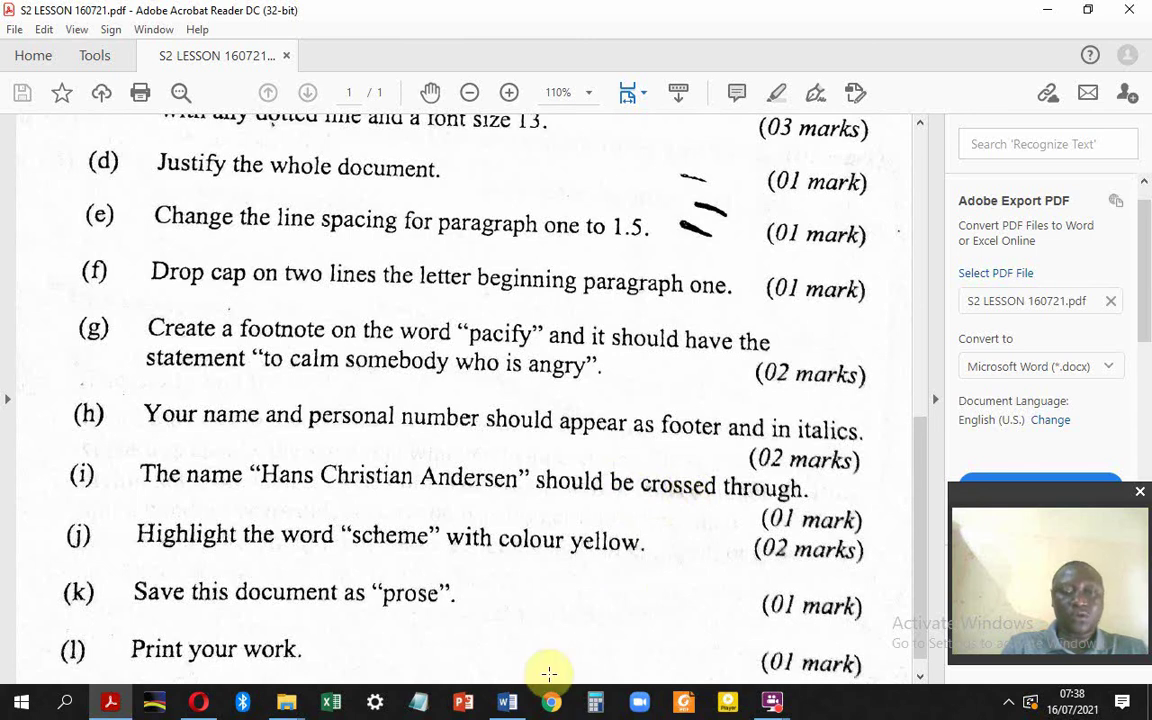
left_click(508, 703)
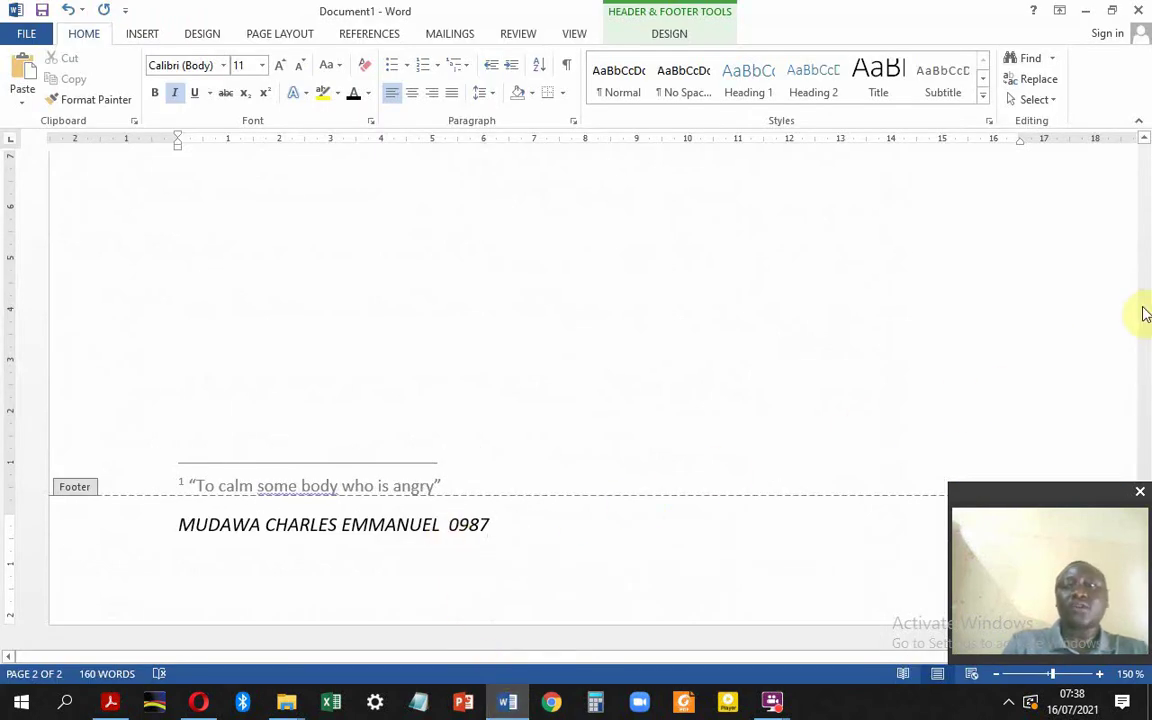
left_click_drag(1145, 314, 1145, 477)
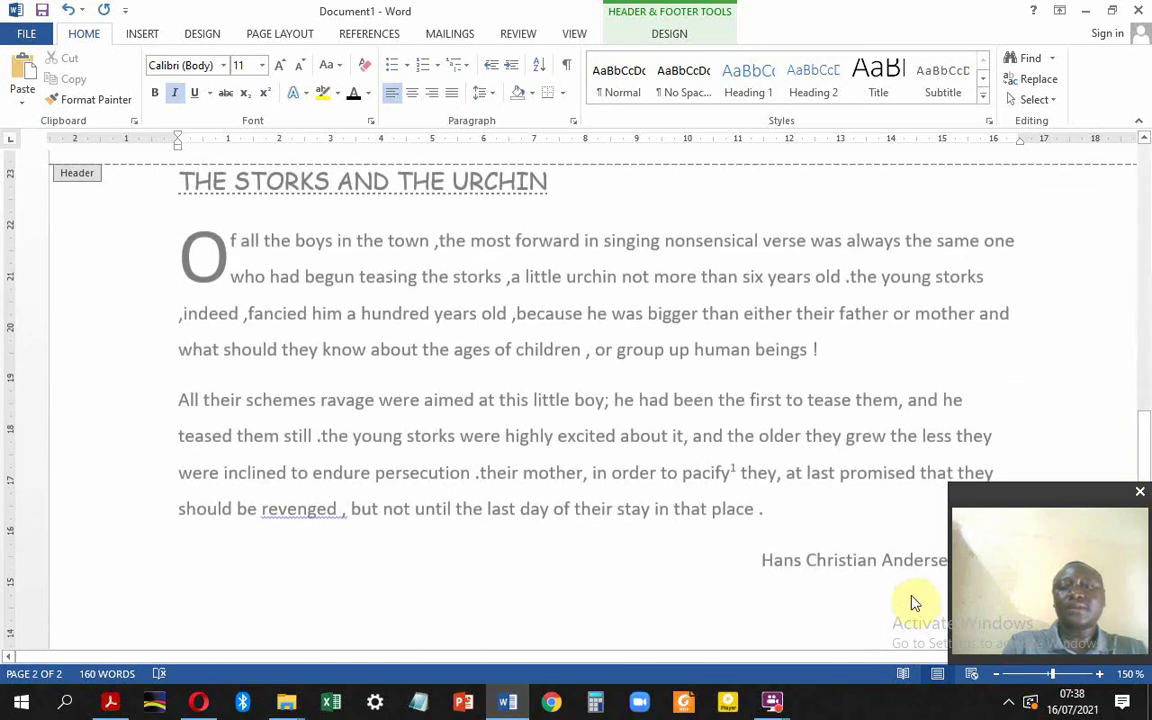
left_click_drag(1001, 501, 1022, 493)
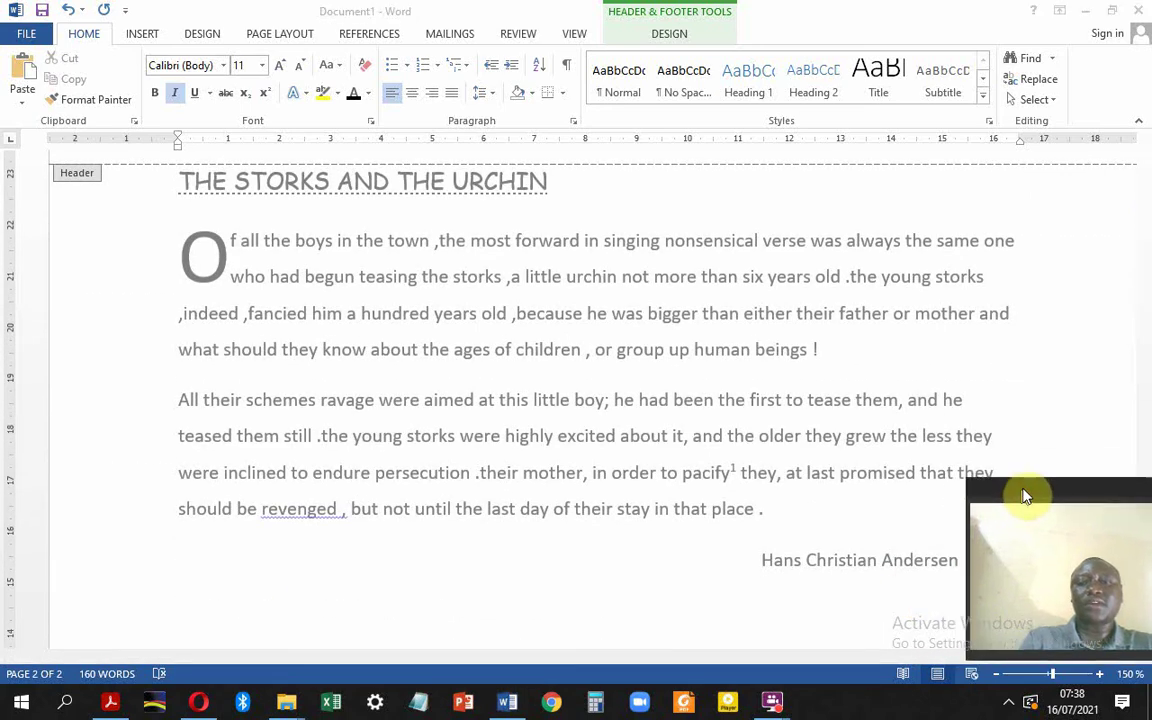
left_click(758, 565)
double_click(752, 558)
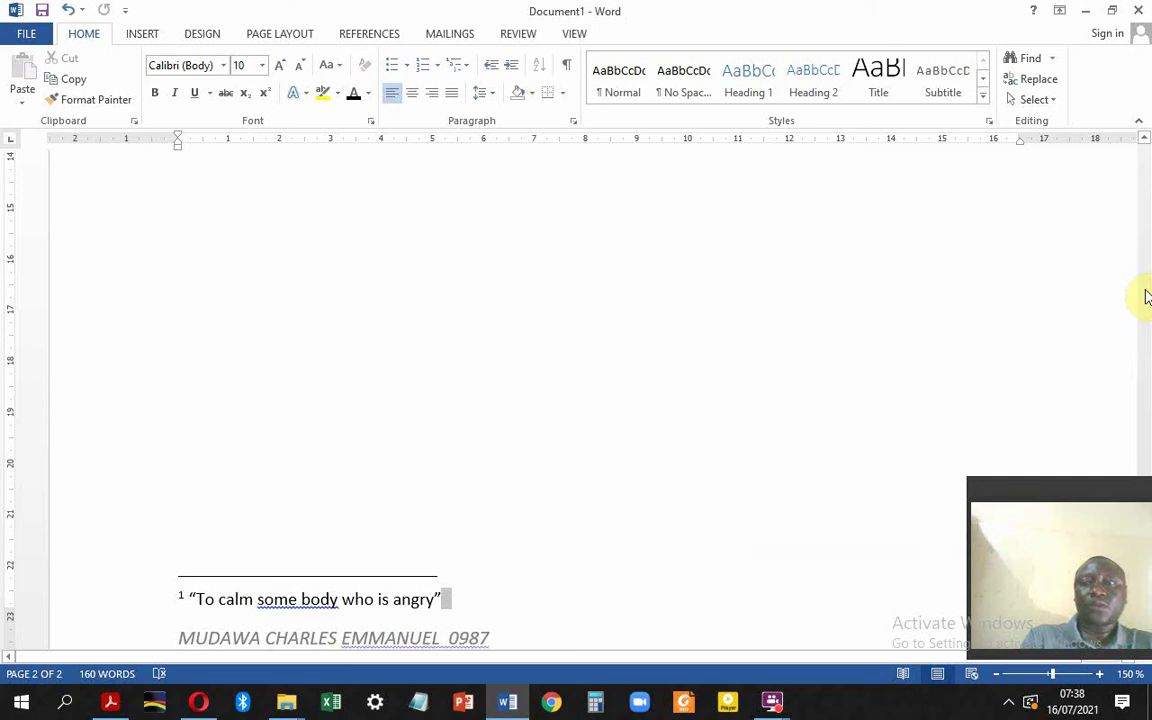
left_click_drag(1144, 296, 1140, 480)
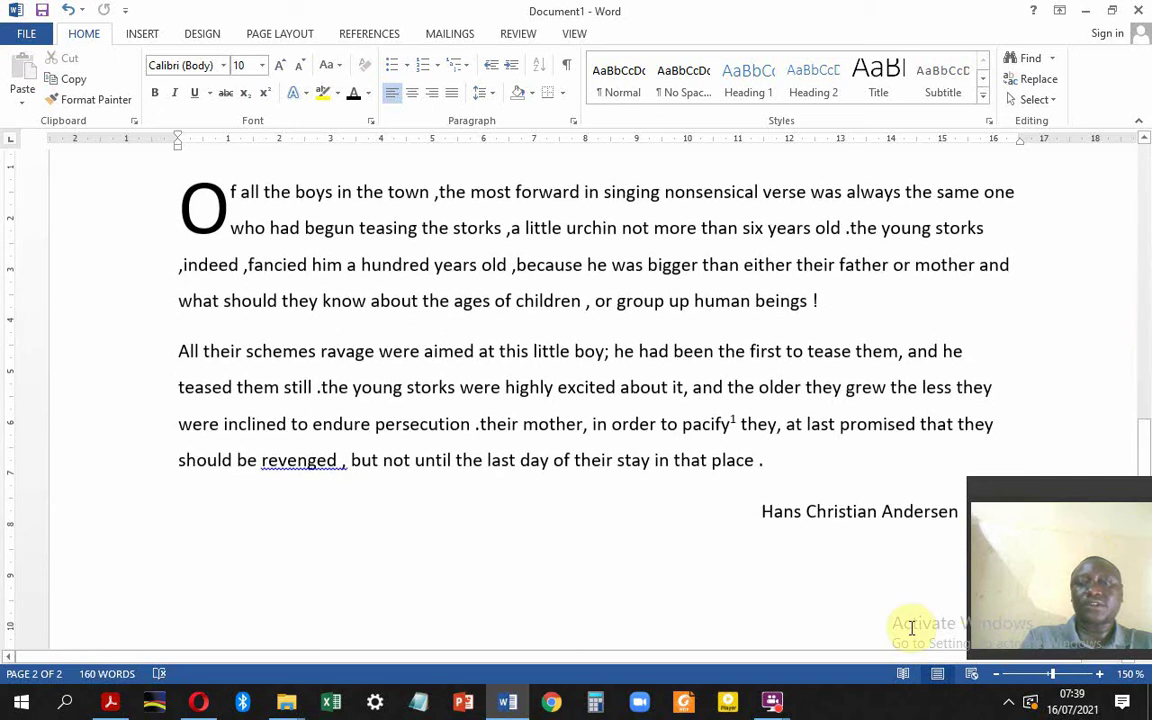
left_click_drag(758, 512, 959, 533)
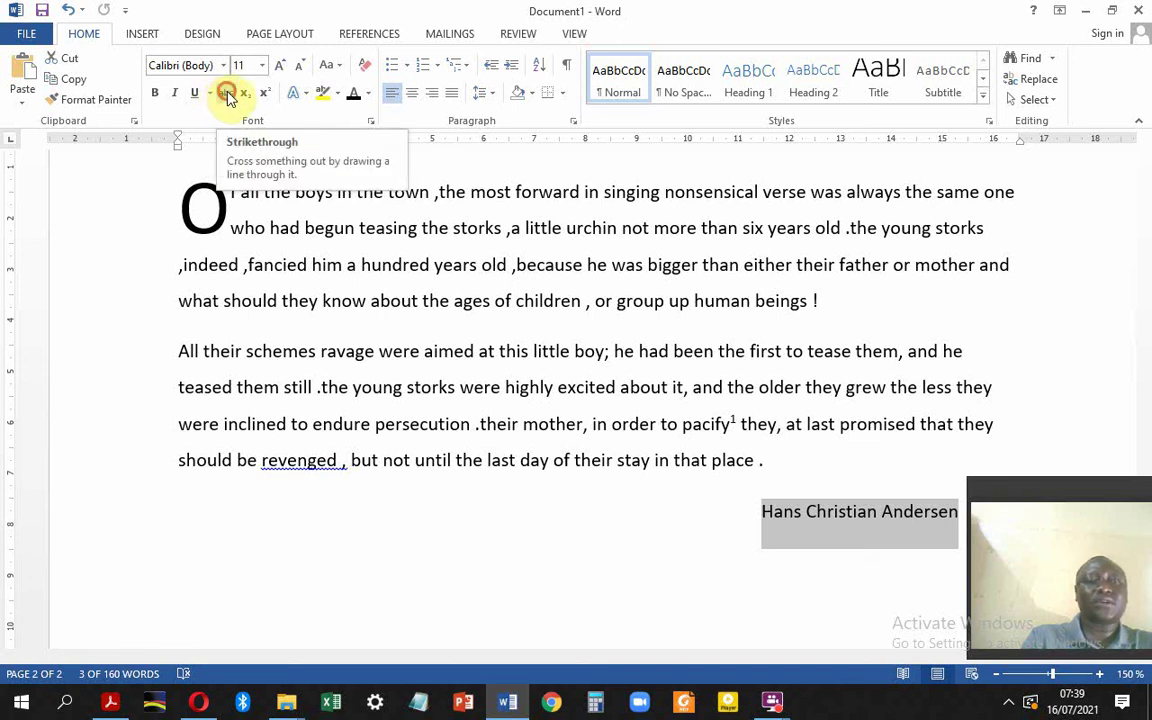
left_click(226, 93)
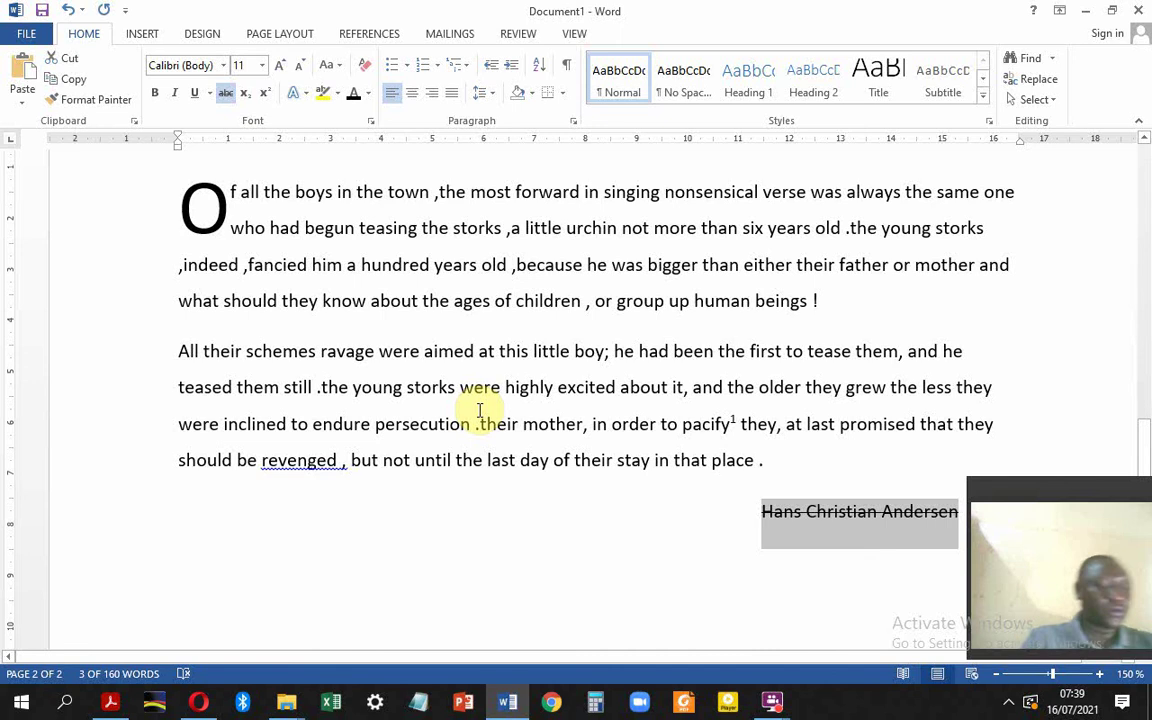
Step: Consult task (j) in the PDF and highlight the word "schemes" in the second paragraph of the Word document in yellow
left_click(110, 703)
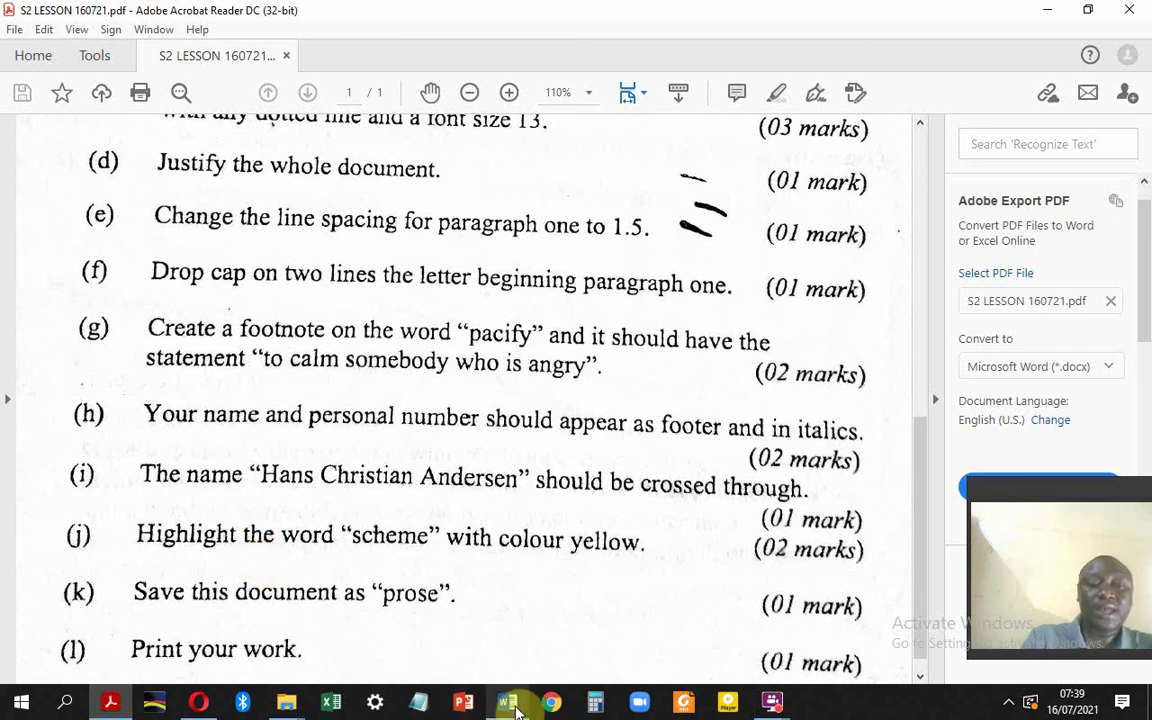
left_click(510, 705)
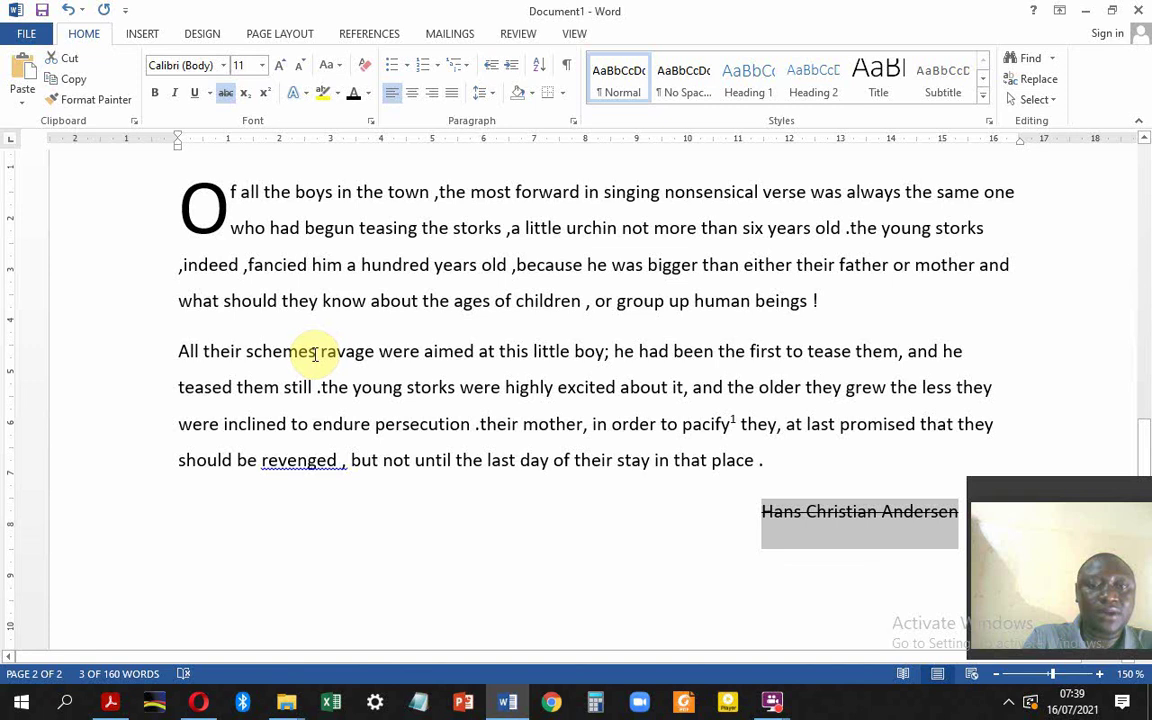
left_click_drag(316, 352, 251, 358)
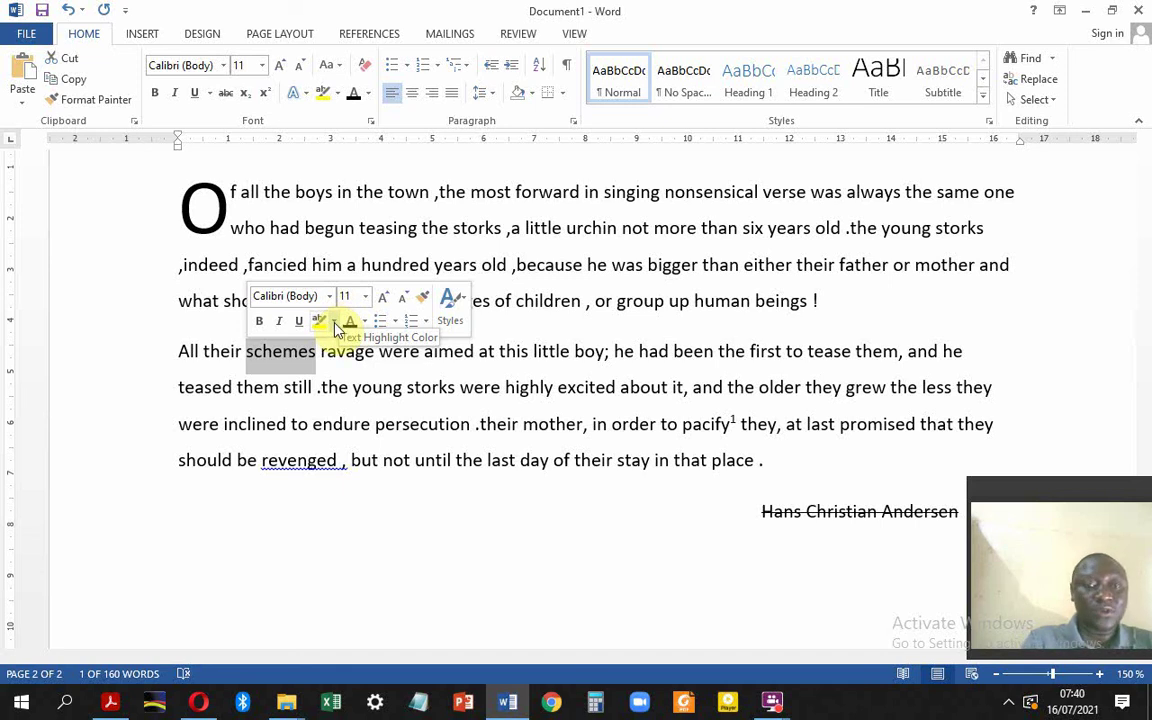
left_click(335, 323)
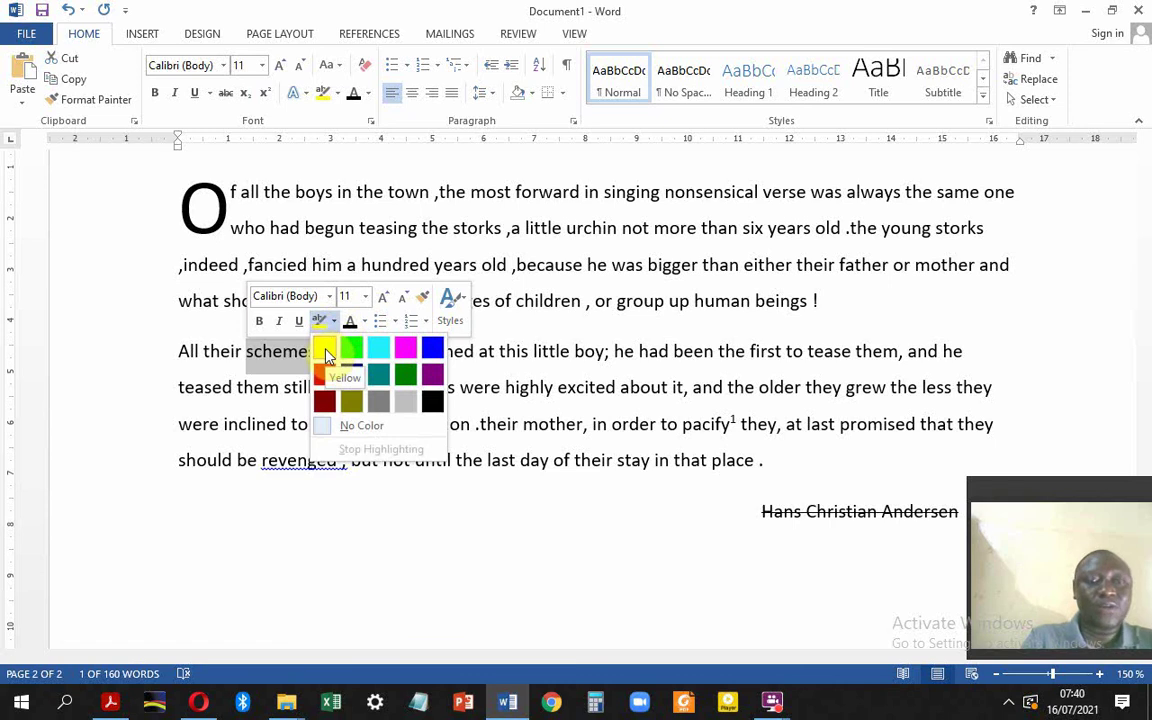
left_click(324, 350)
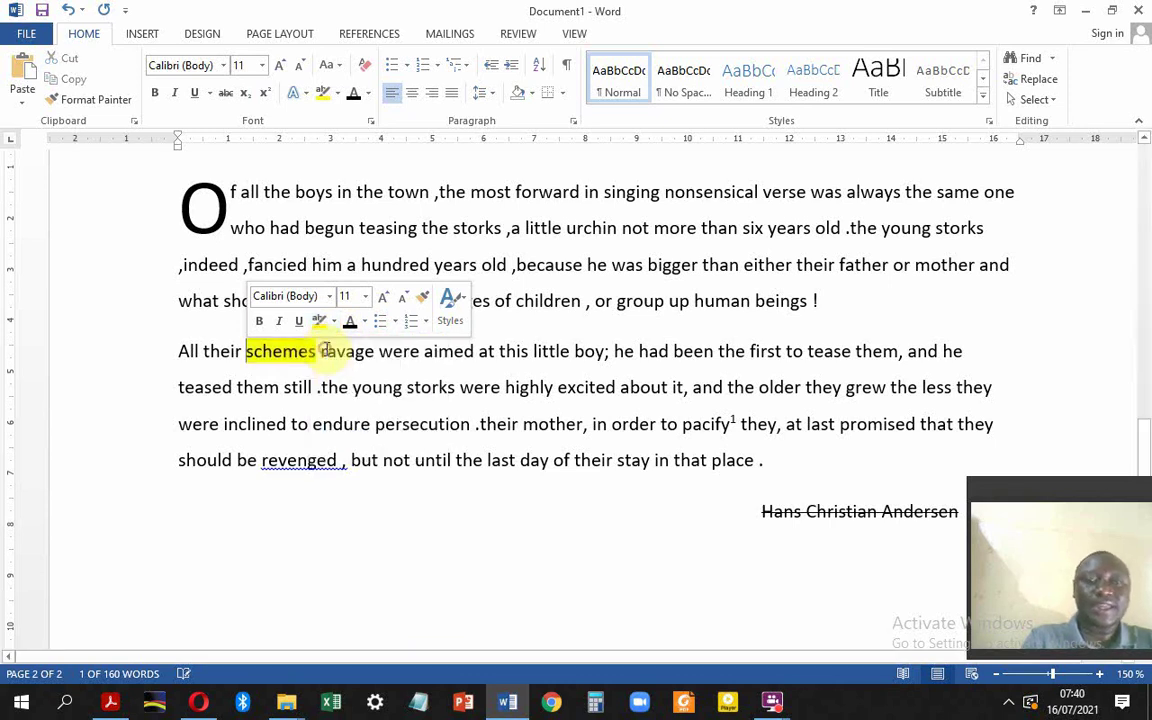
left_click(468, 571)
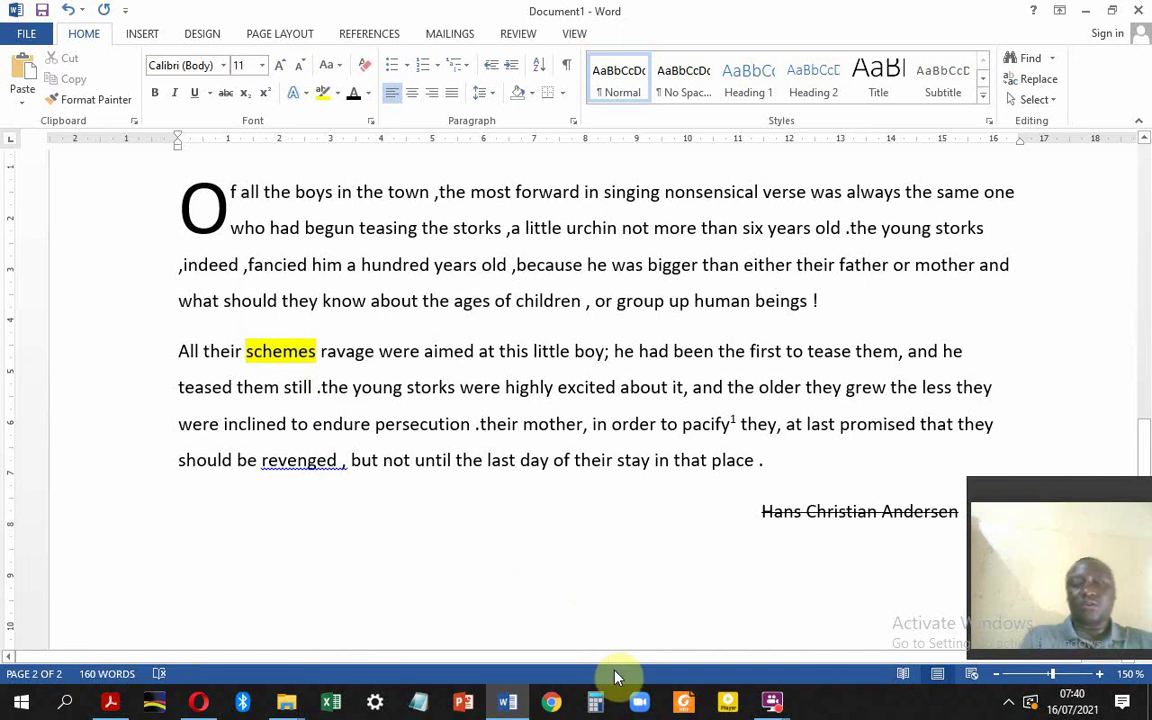
Step: Consult tasks (k) and (l) in the PDF, return to Word and open the Save As dialog for a location on the computer
left_click(111, 703)
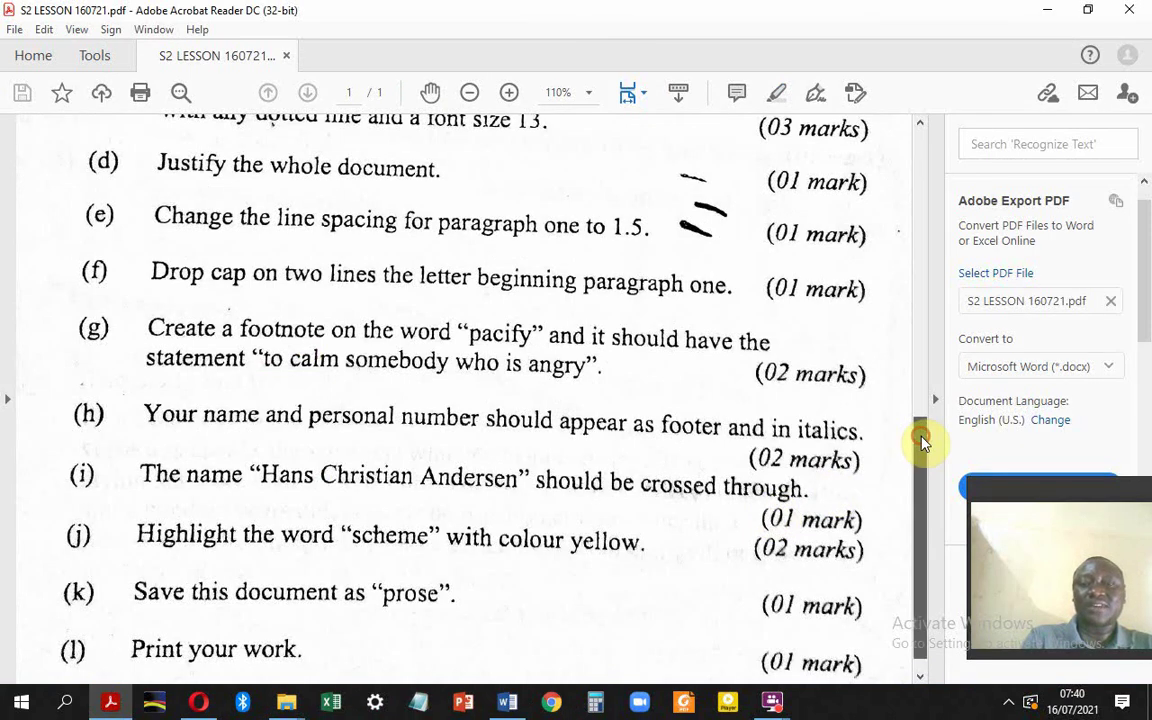
left_click_drag(923, 442, 924, 459)
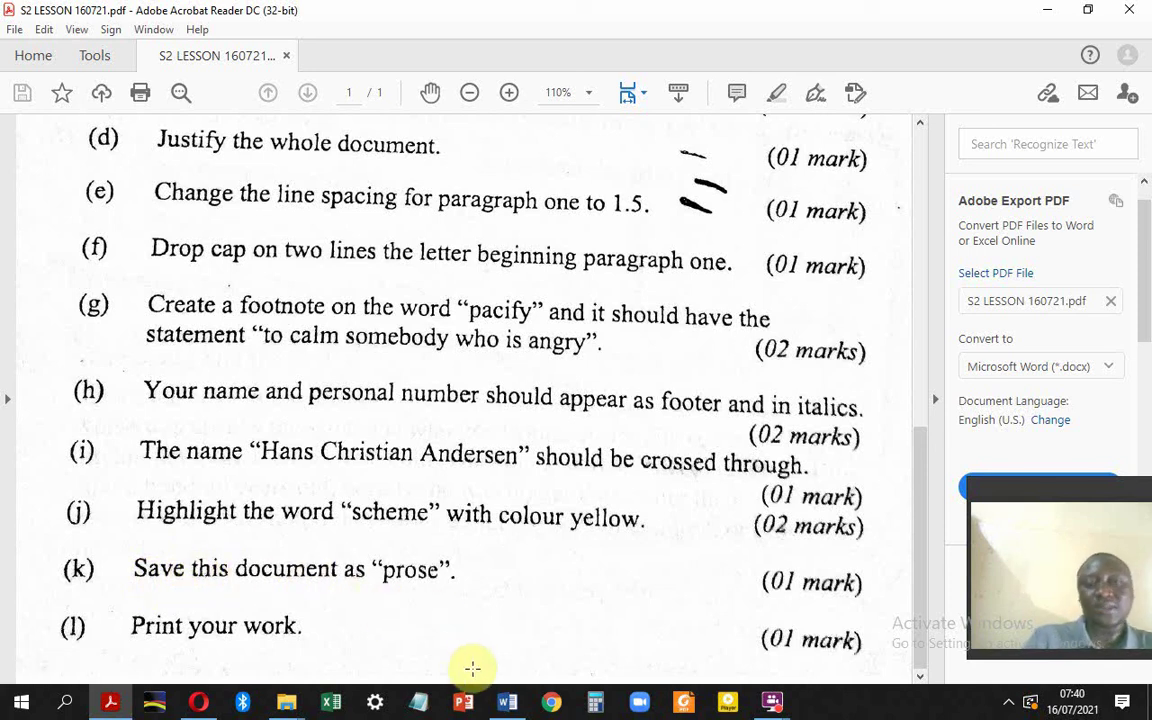
left_click(507, 703)
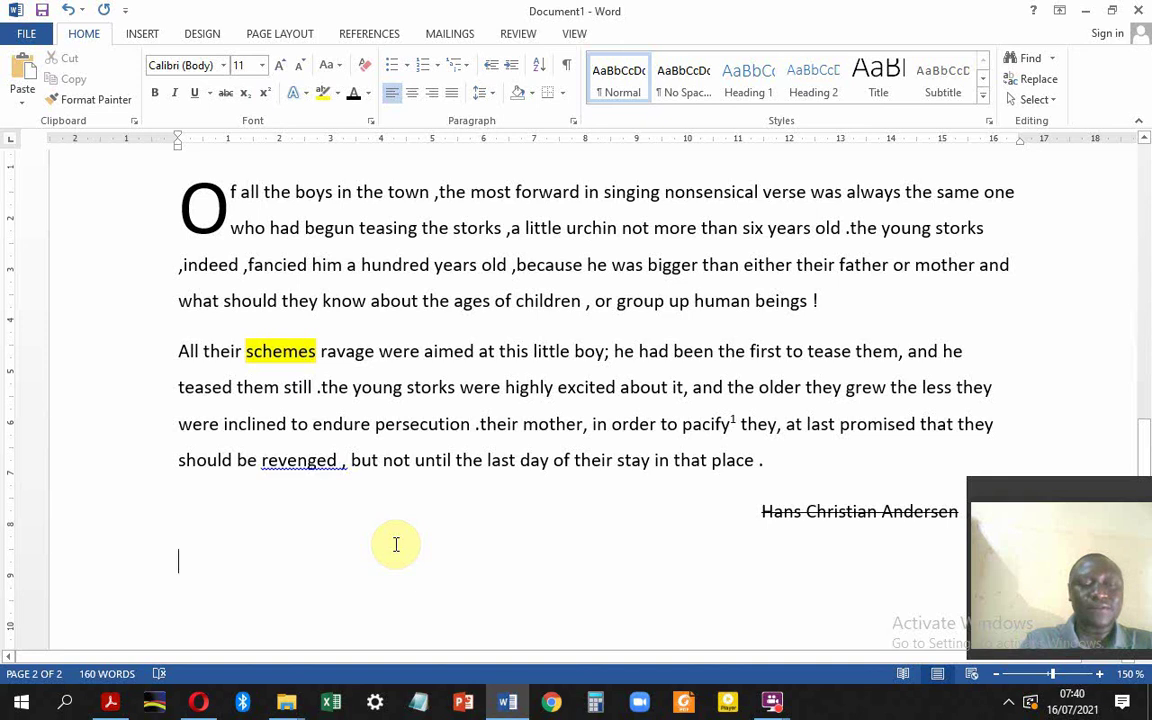
left_click(31, 35)
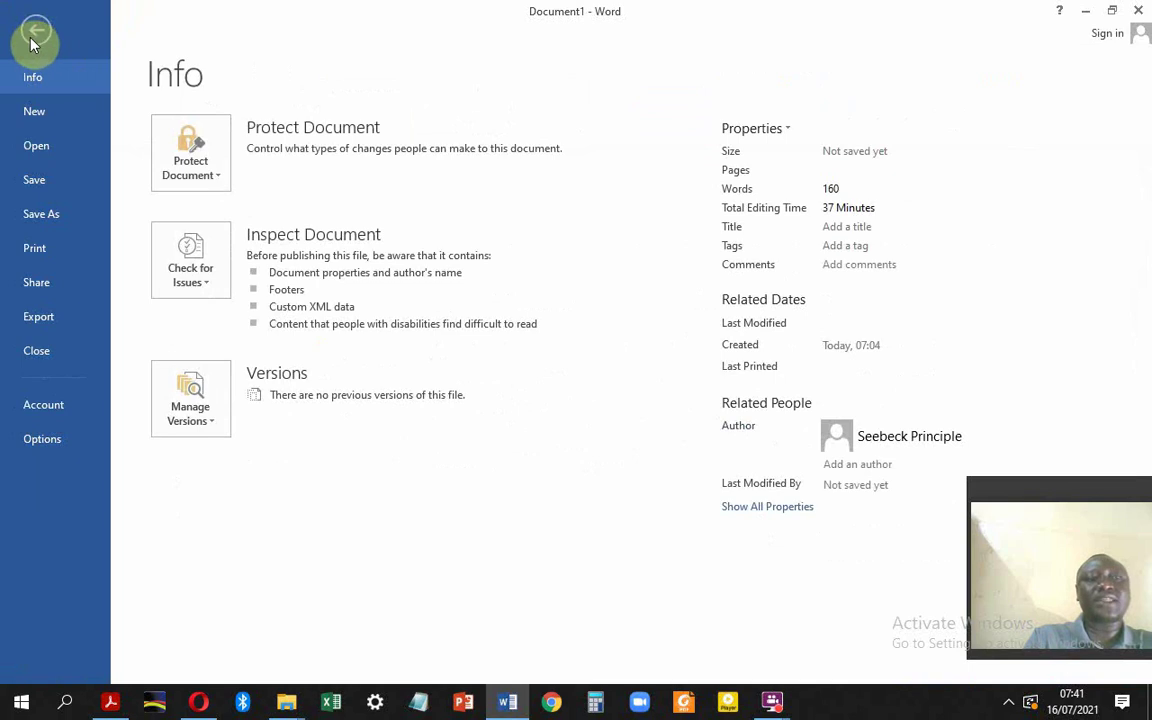
left_click(35, 183)
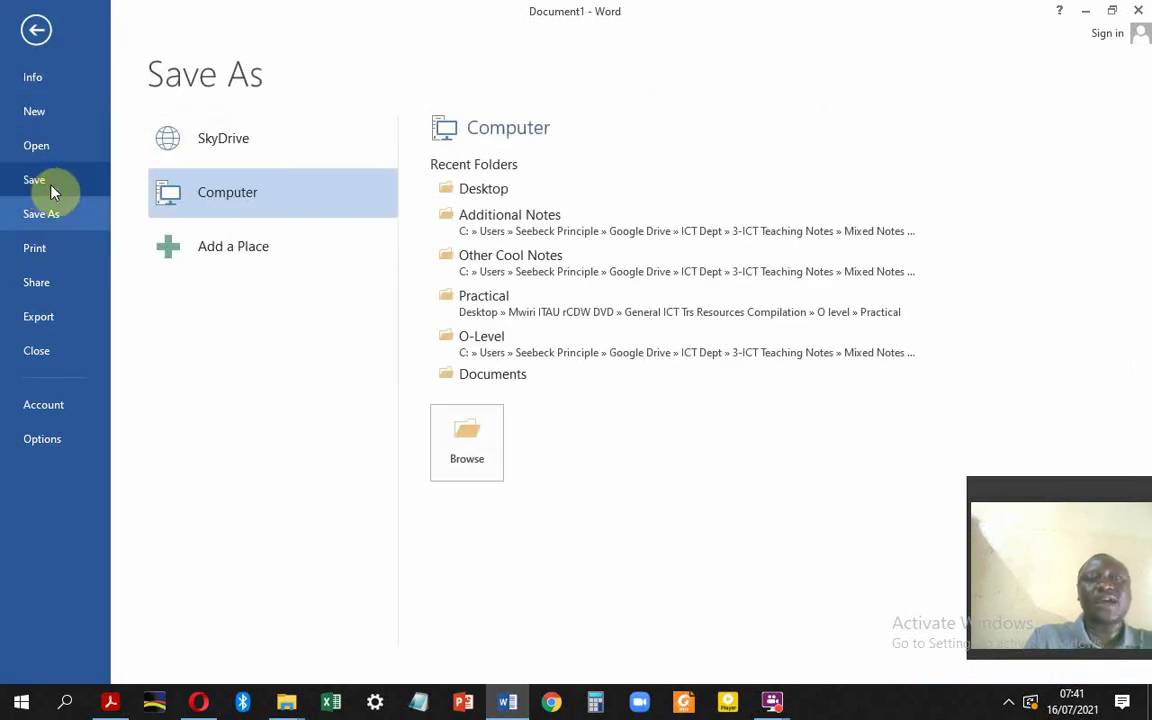
left_click(484, 433)
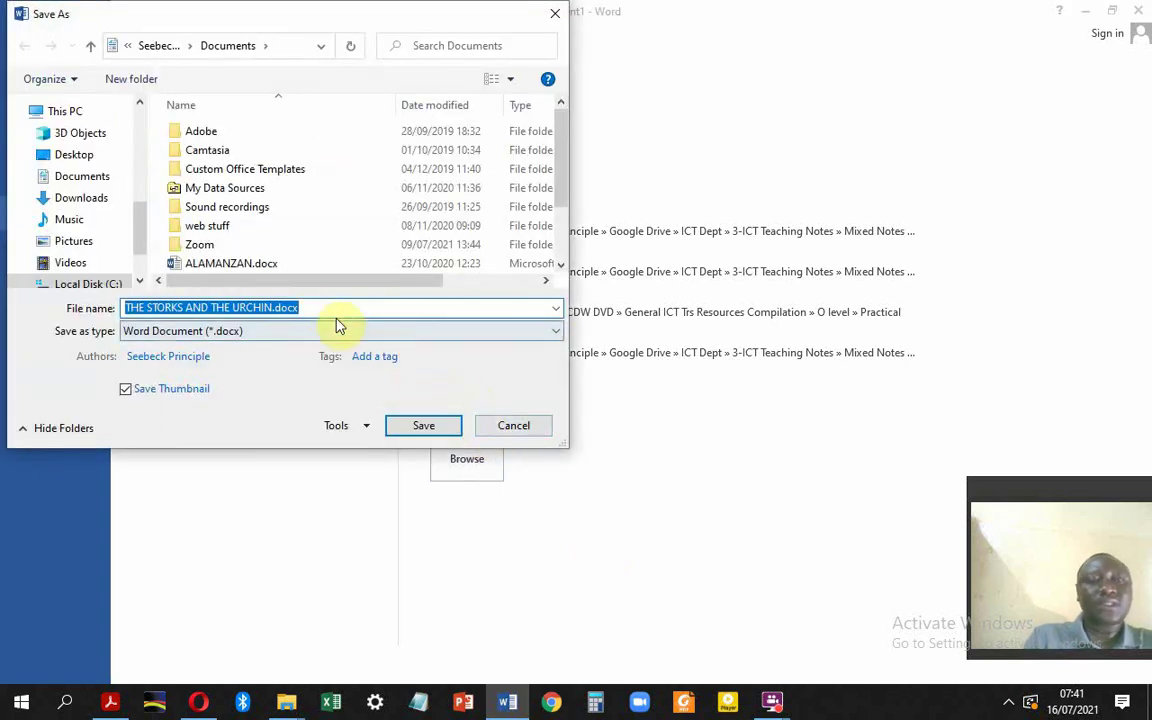
Step: Replace the suggested file name with prose, enclosed in double quotation marks, keeping the .docx extension
left_click(270, 307)
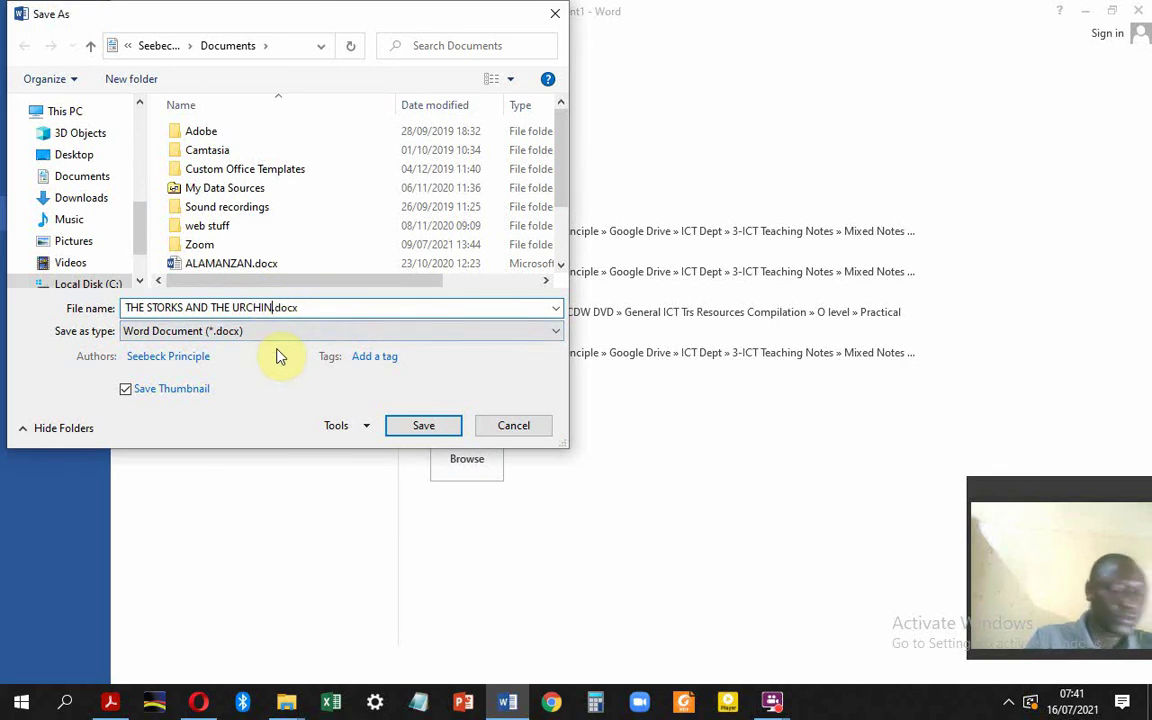
key("BackSpace")
key("BackSpace")
key("BackSpace")
key("BackSpace")
key("BackSpace")
key("BackSpace")
key("BackSpace")
key("BackSpace")
key("BackSpace")
key("BackSpace")
key("BackSpace")
key("BackSpace")
key("BackSpace")
key("BackSpace")
key("BackSpace")
key("BackSpace")
key("BackSpace")
key("BackSpace")
key("BackSpace")
key("BackSpace")
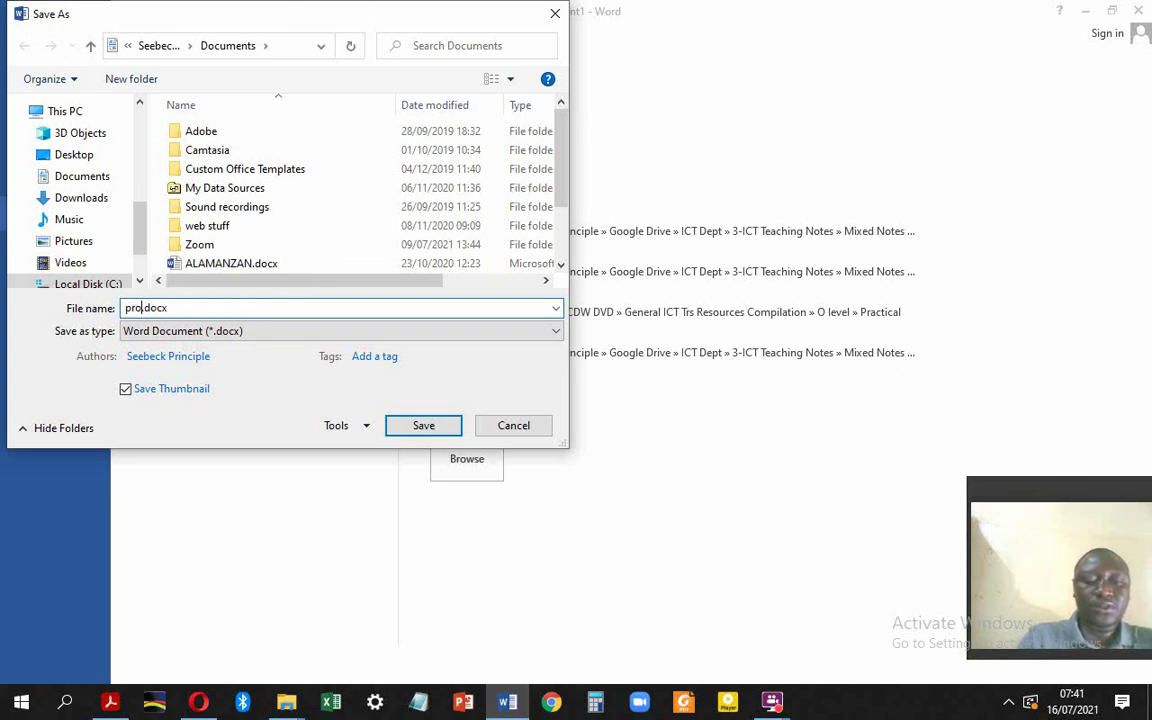
type("prose")
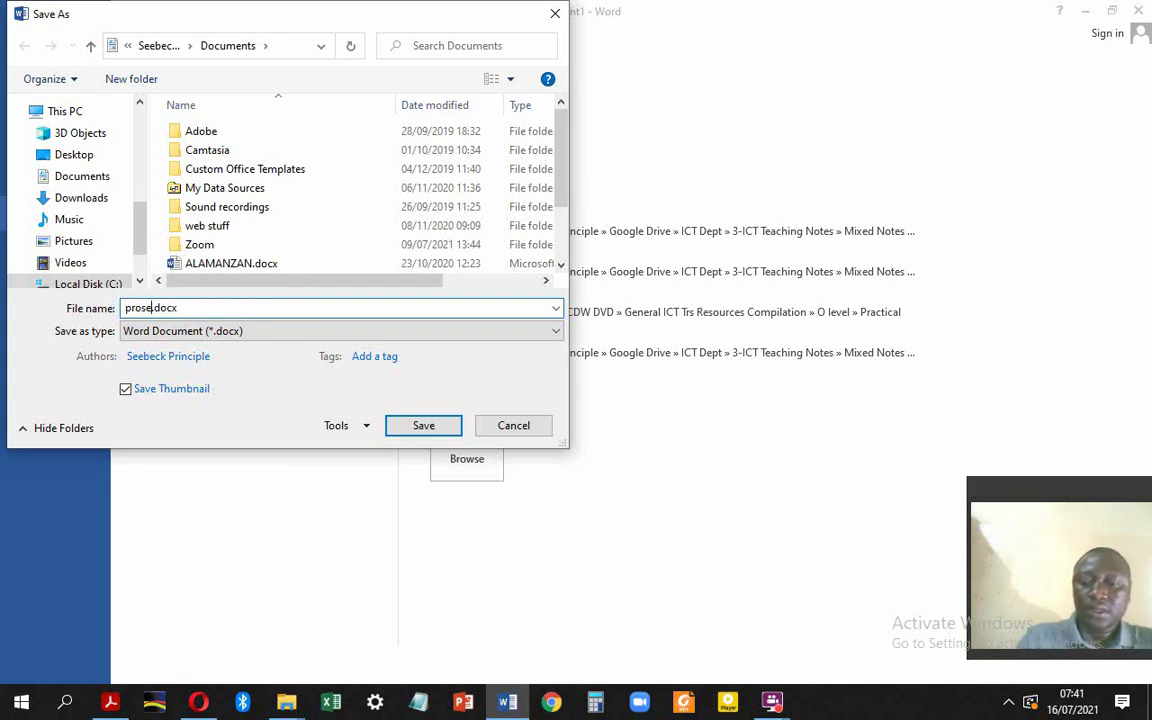
type("'")
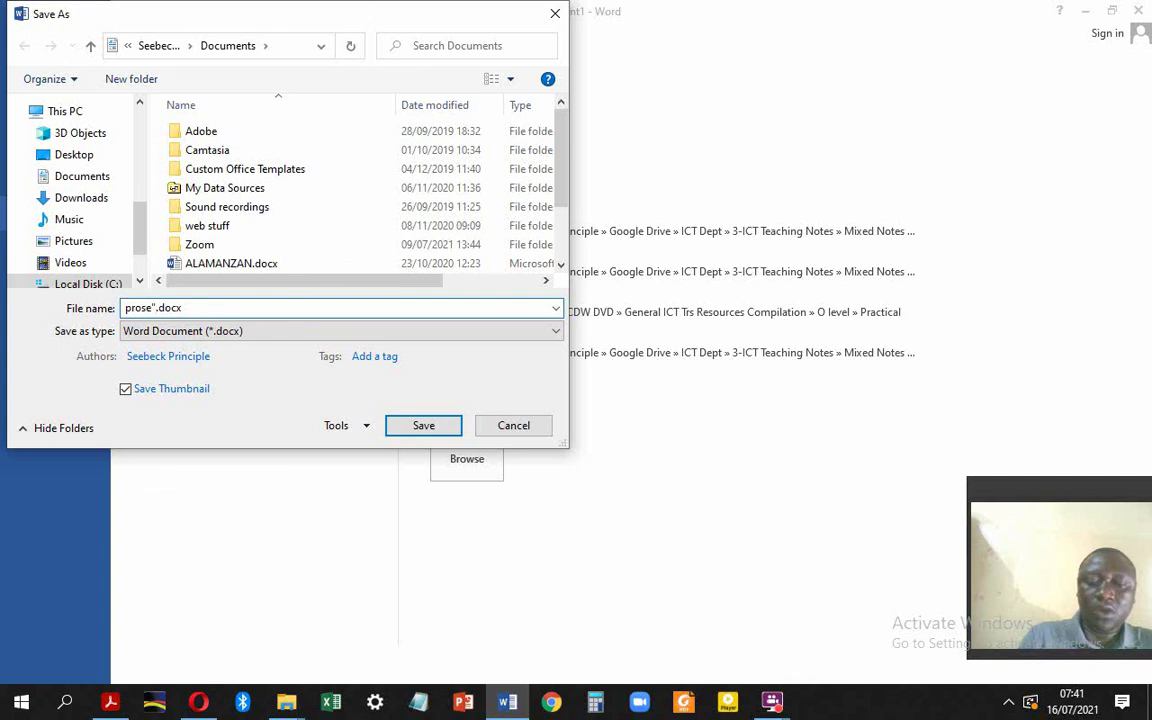
double_click(128, 309)
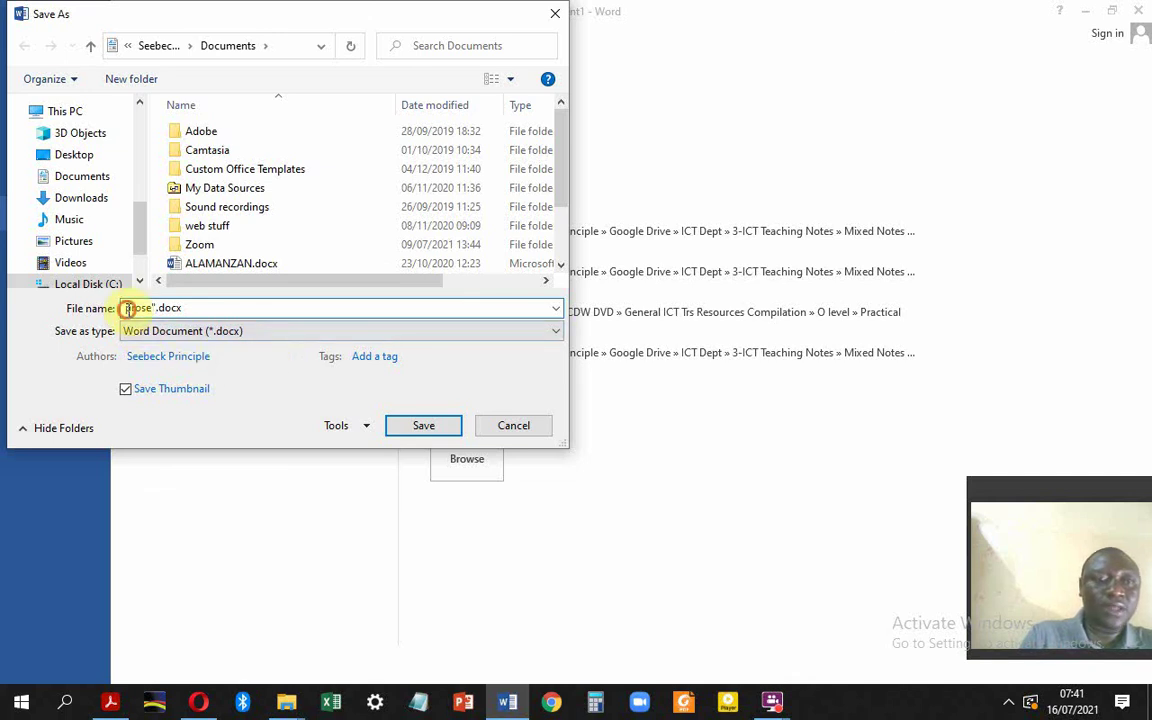
type("'")
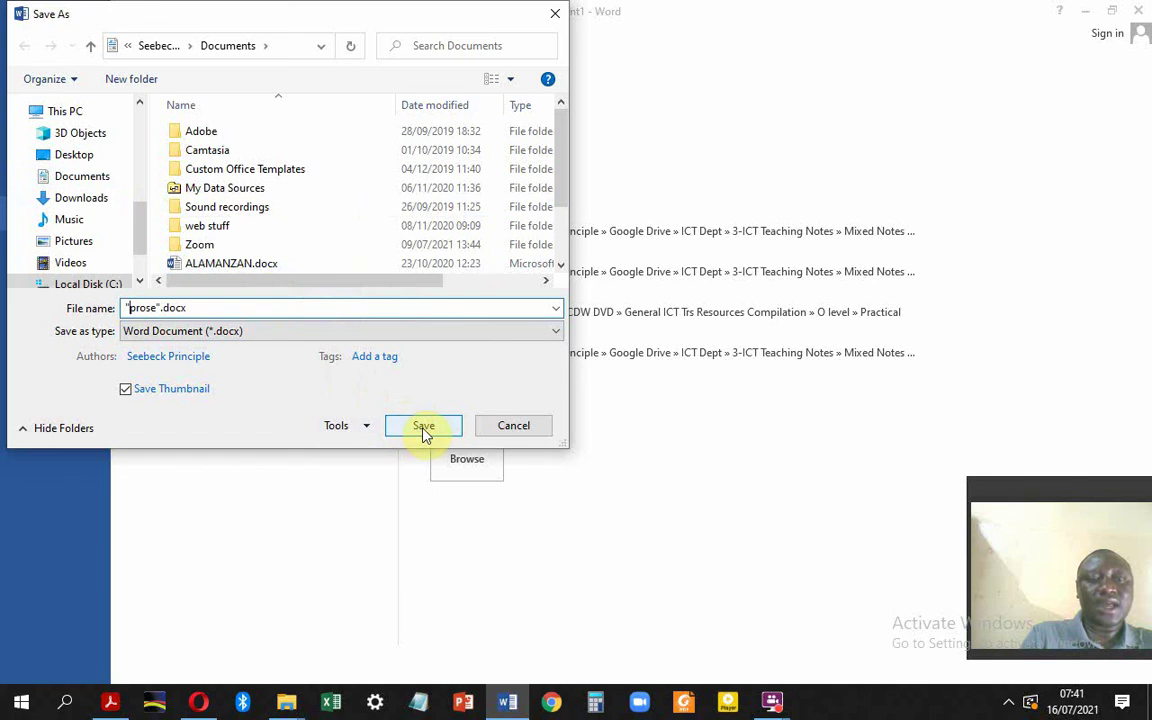
Step: Choose the MY U-TUBE CHANNEL VIDEO folder on the Desktop as the destination and try to save the document there
left_click(80, 156)
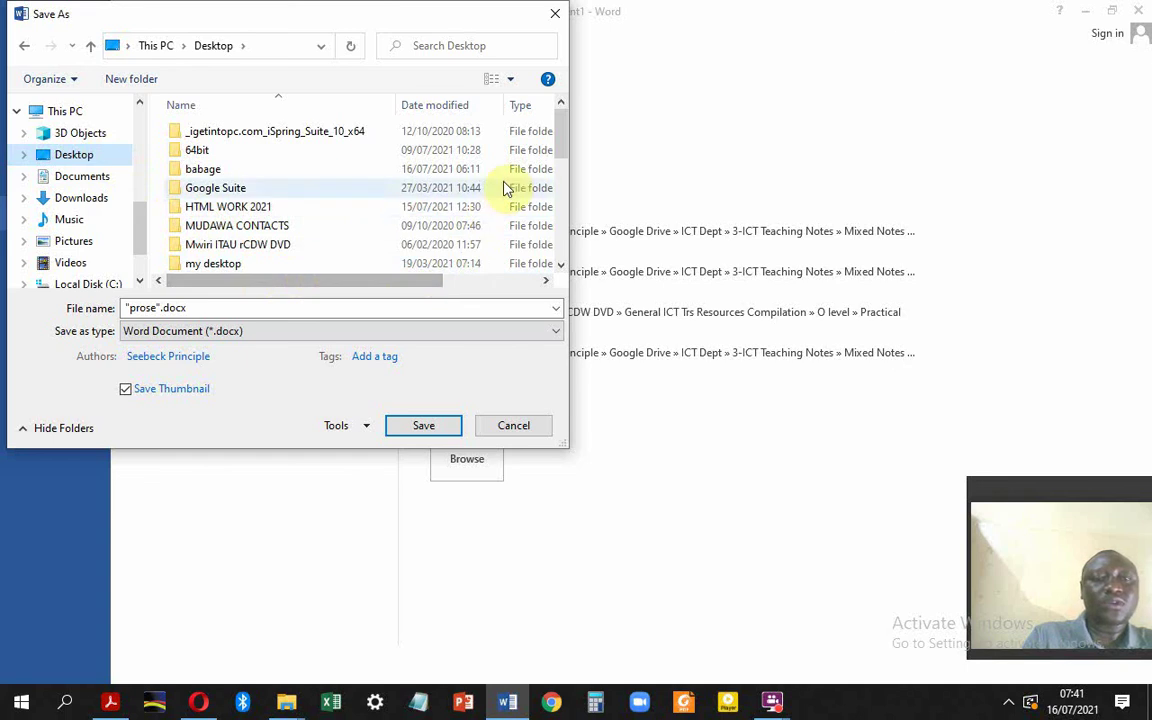
left_click_drag(558, 130, 557, 150)
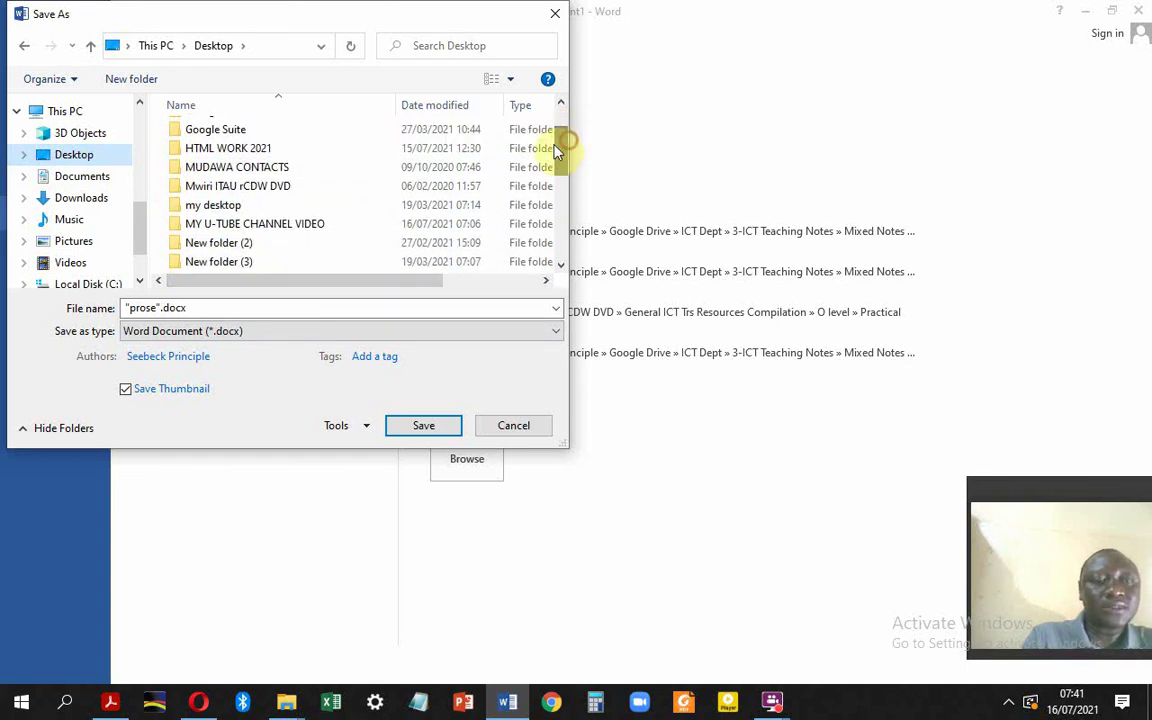
left_click(268, 225)
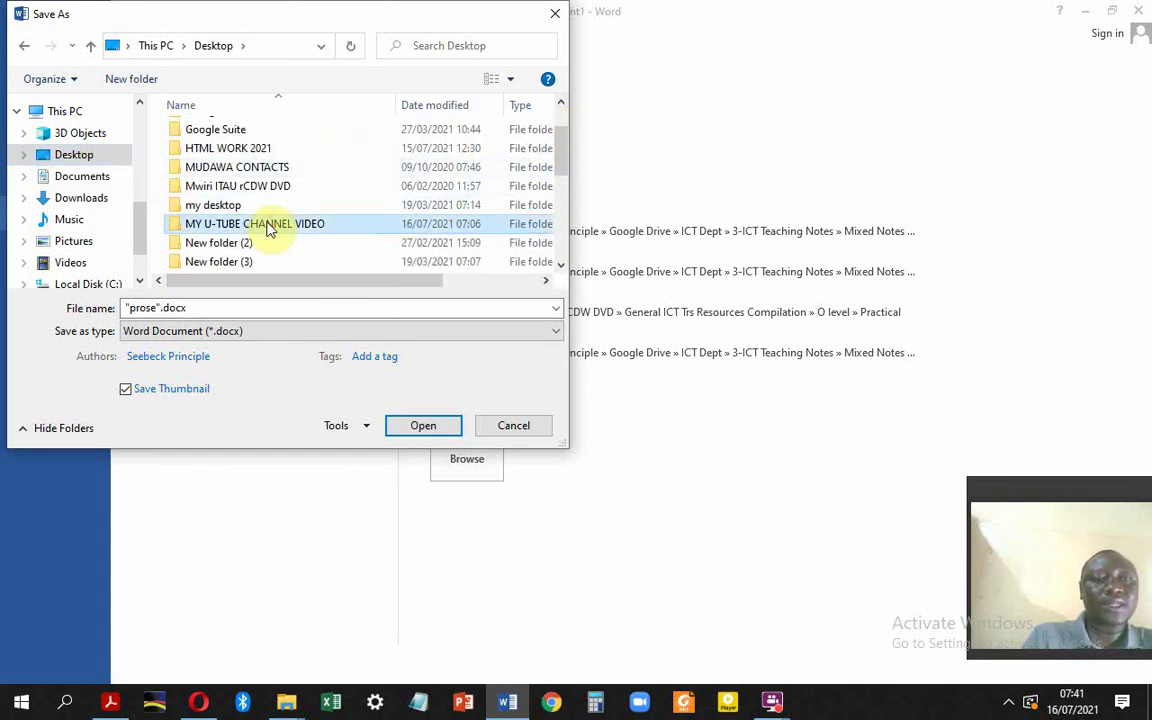
left_click(434, 425)
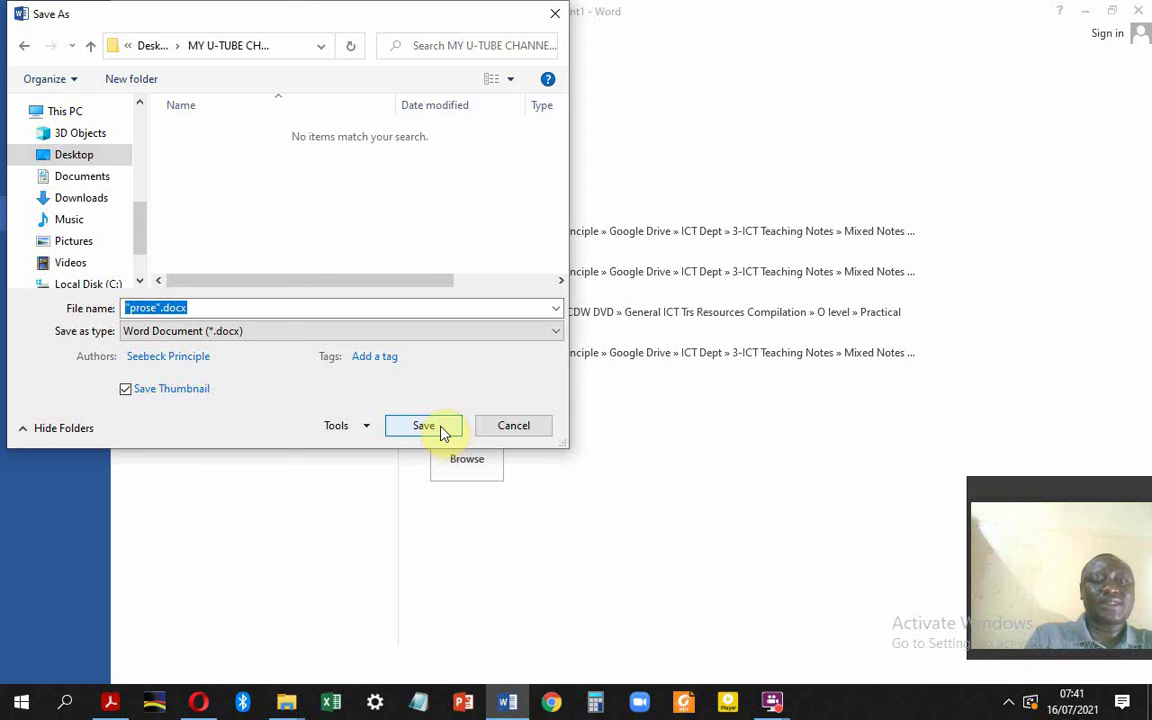
left_click(441, 427)
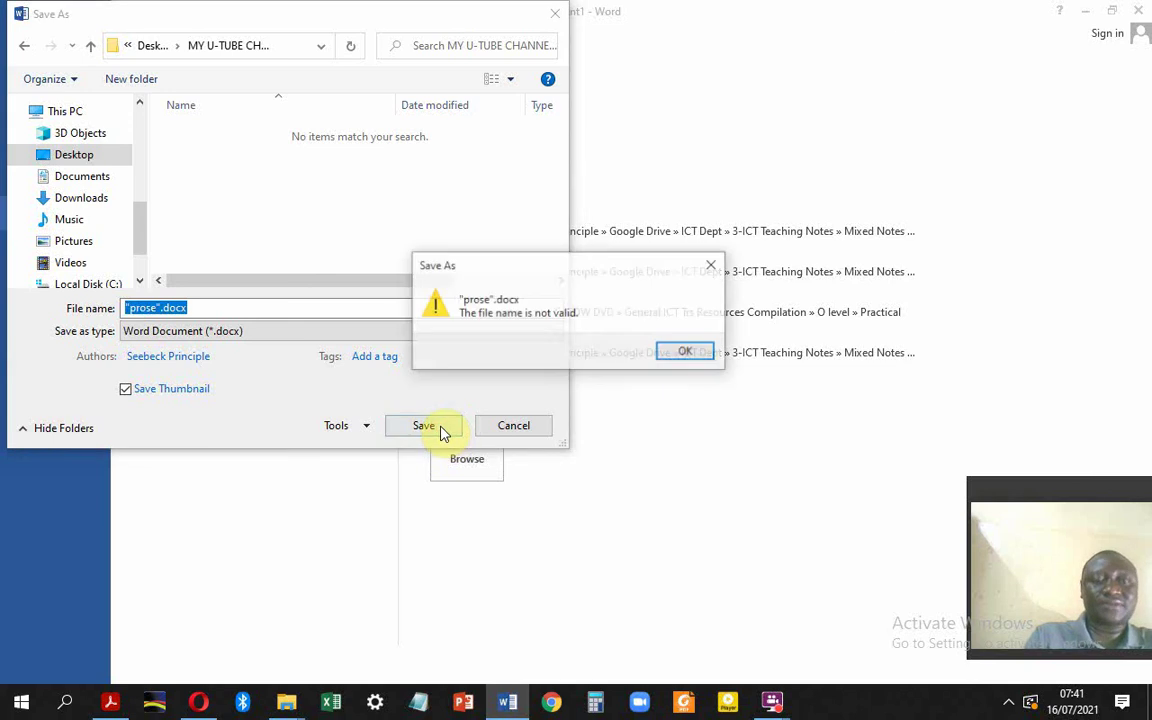
Step: Dismiss the file name warning, remove the quotation marks so the name reads prose.docx, and save the document in the chosen folder
left_click(678, 358)
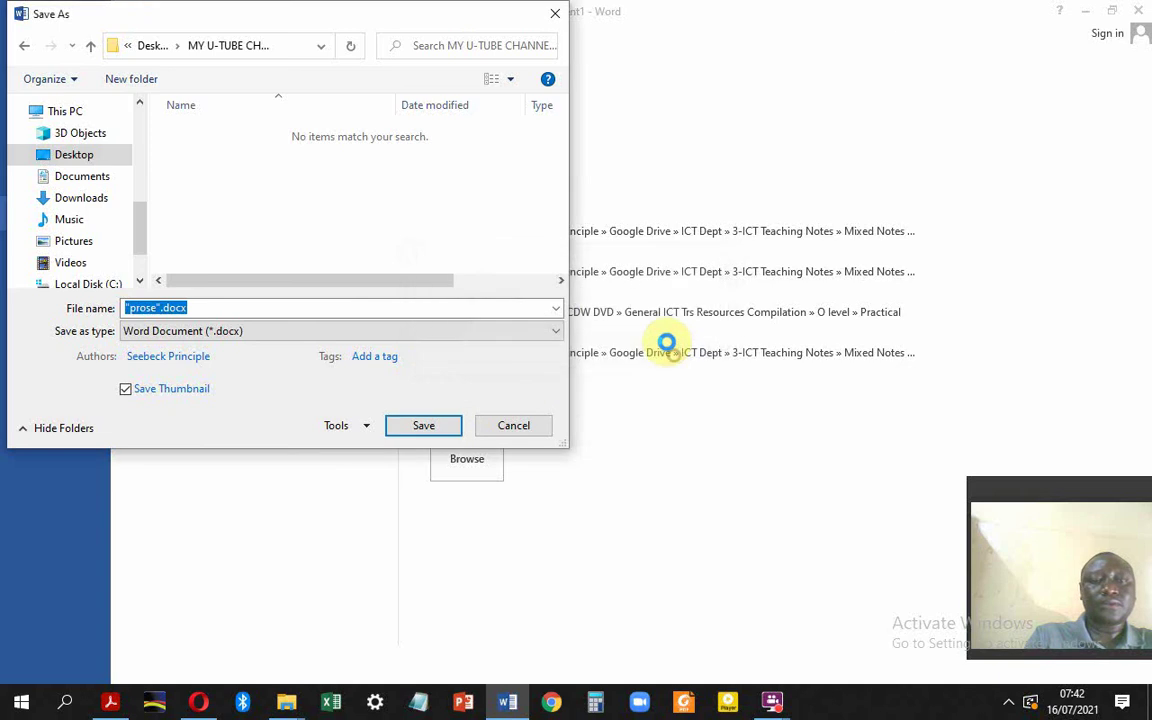
left_click(166, 307)
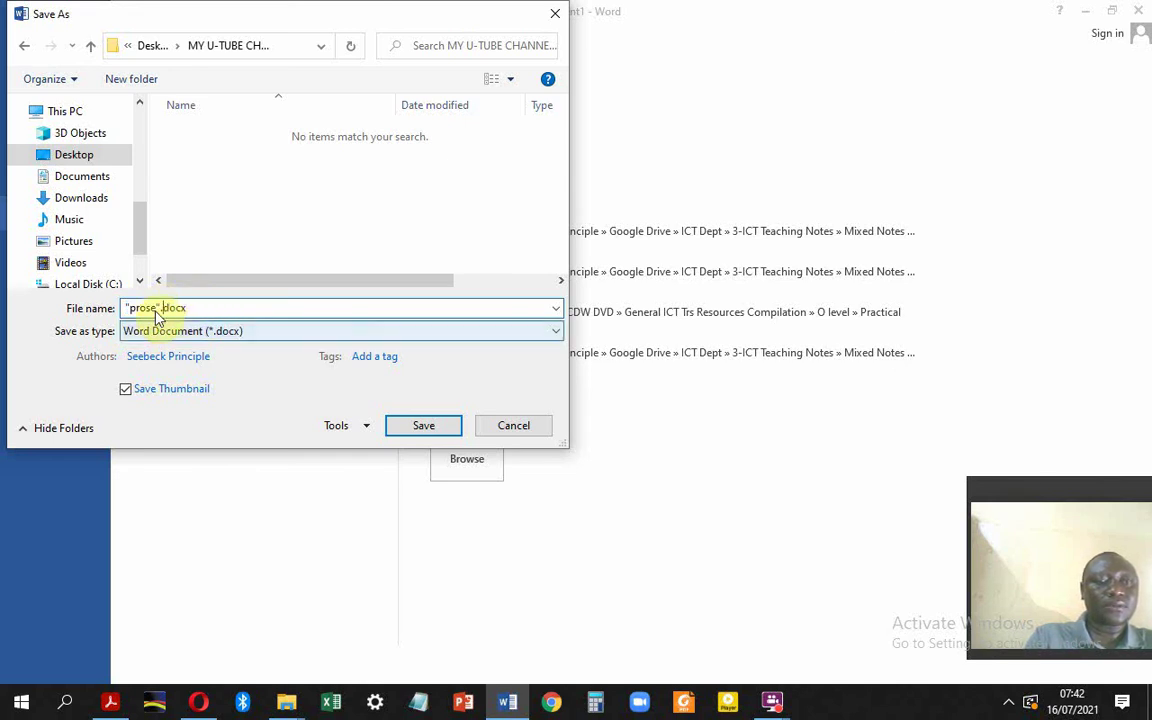
left_click(158, 308)
key("BackSpace")
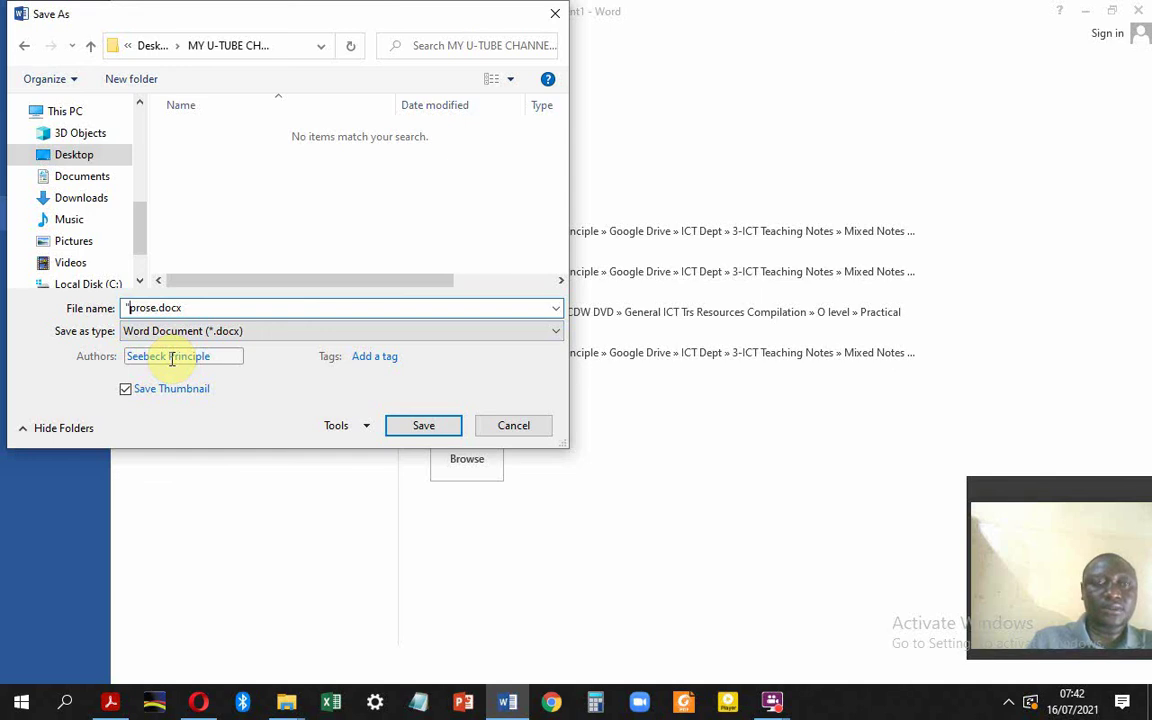
key("BackSpace")
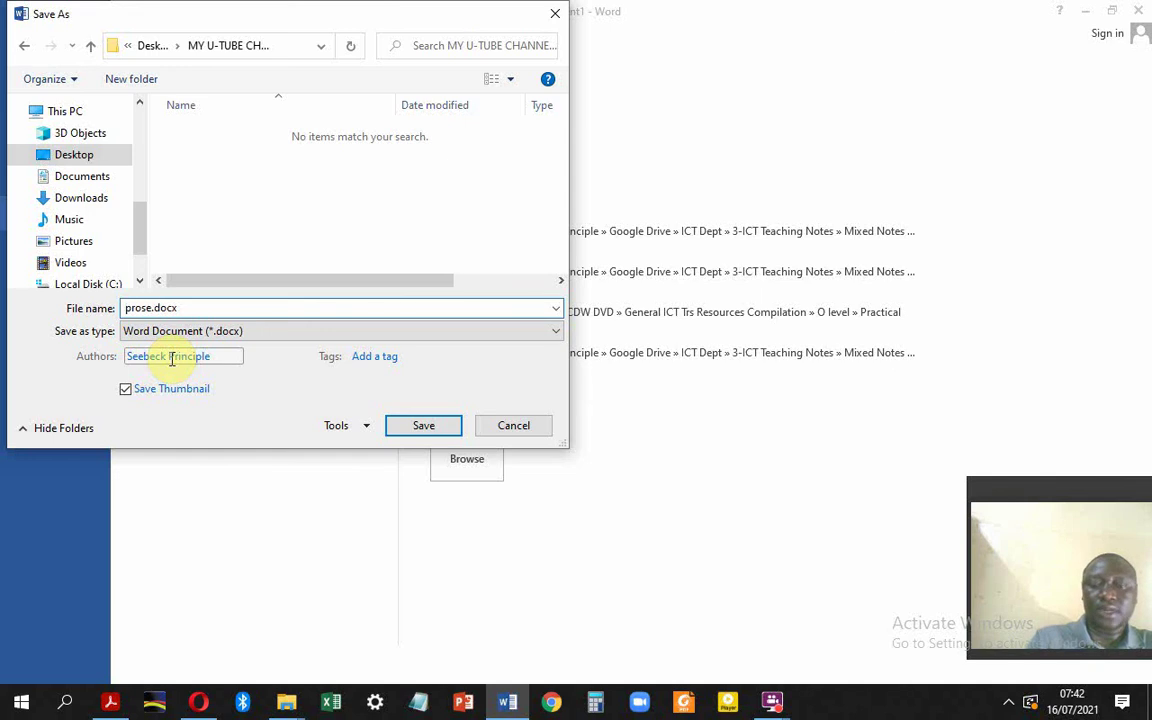
key("Return")
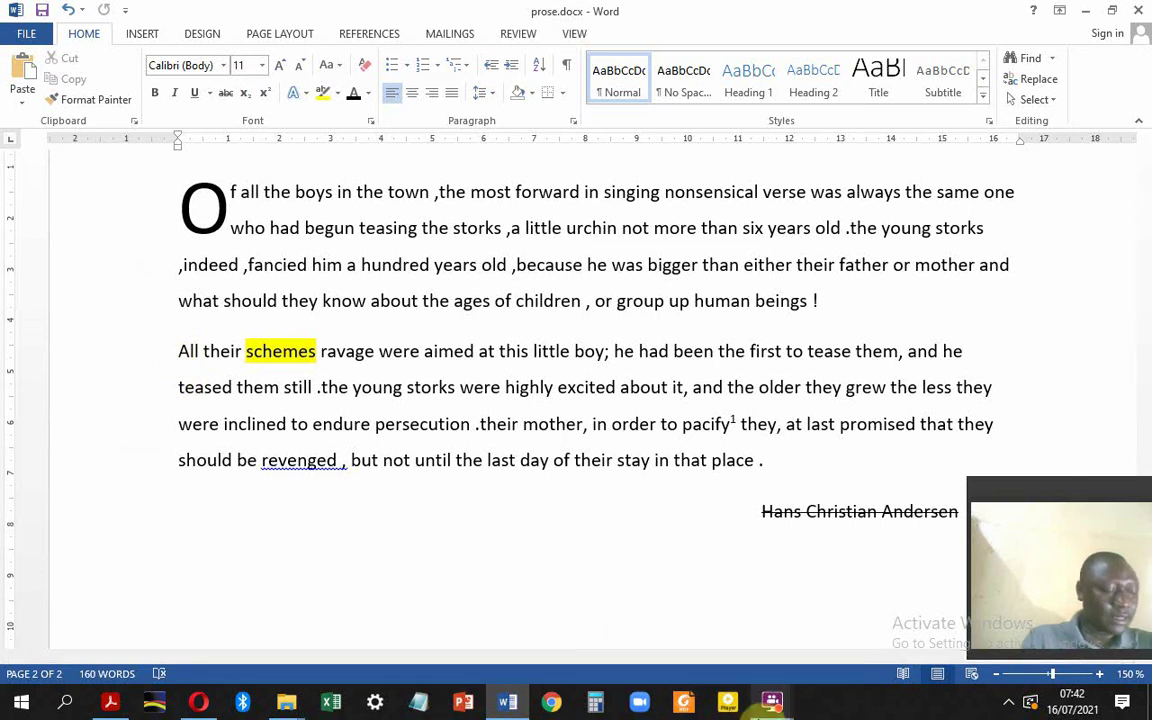
Step: Open the print settings for the document and review the available printers, leaving Microsoft Print to PDF selected
mouse_move(772, 706)
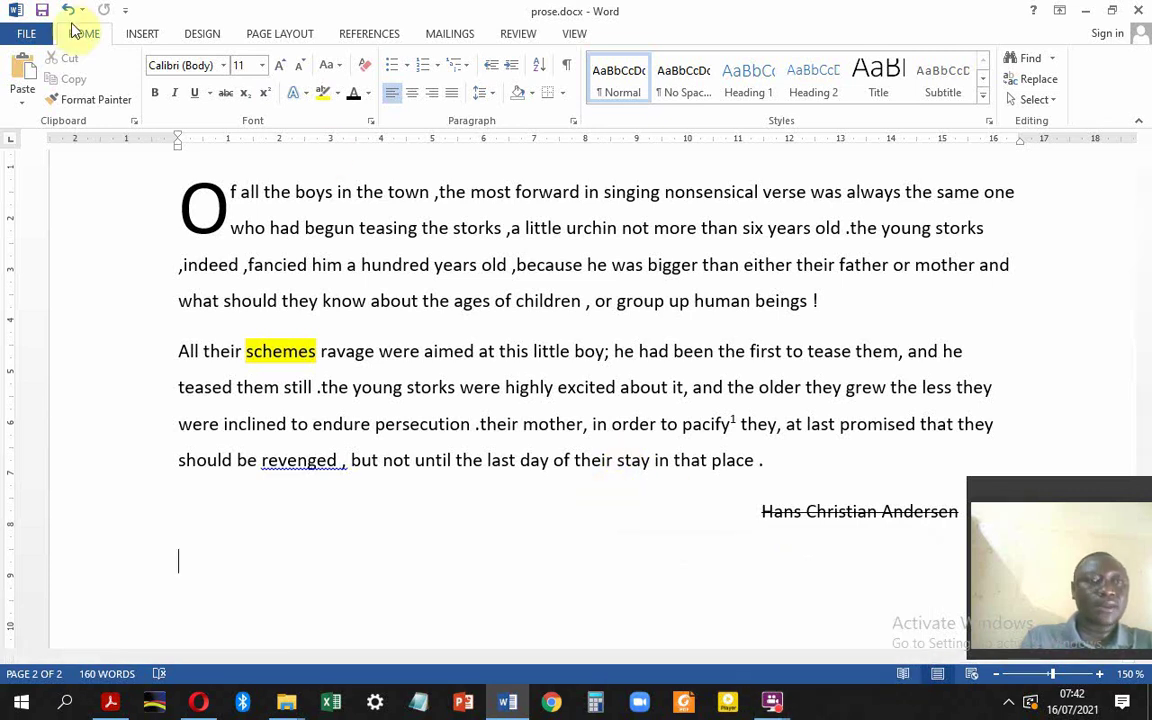
left_click(30, 36)
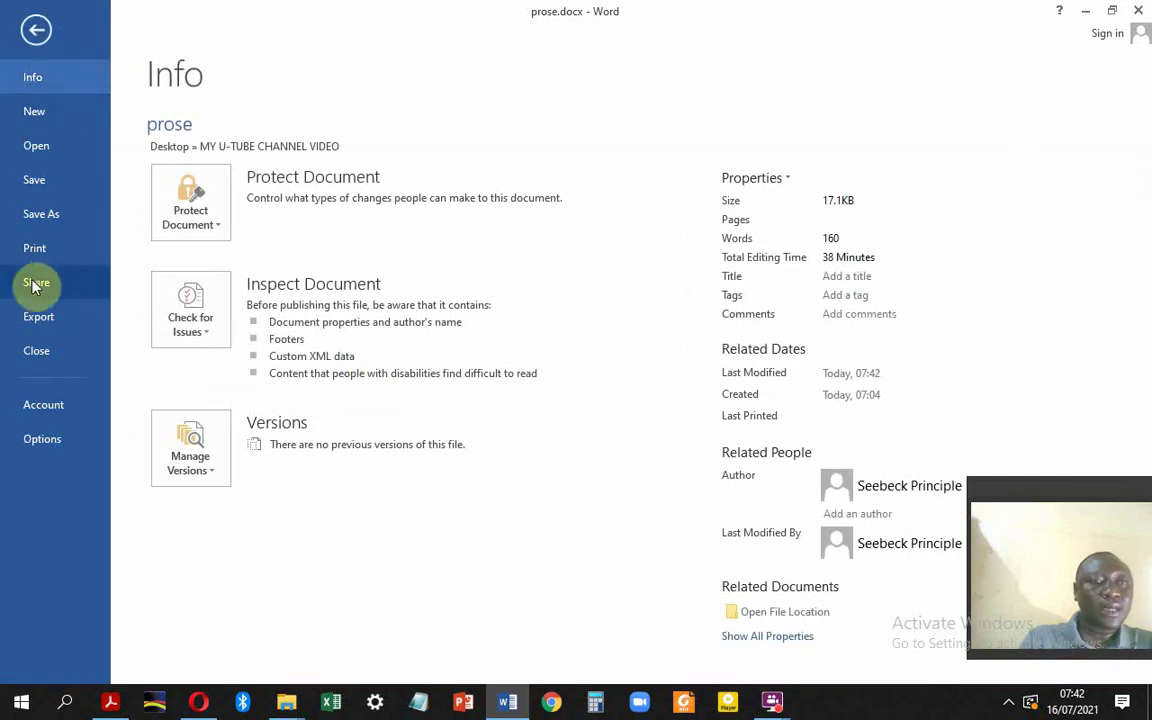
left_click(40, 250)
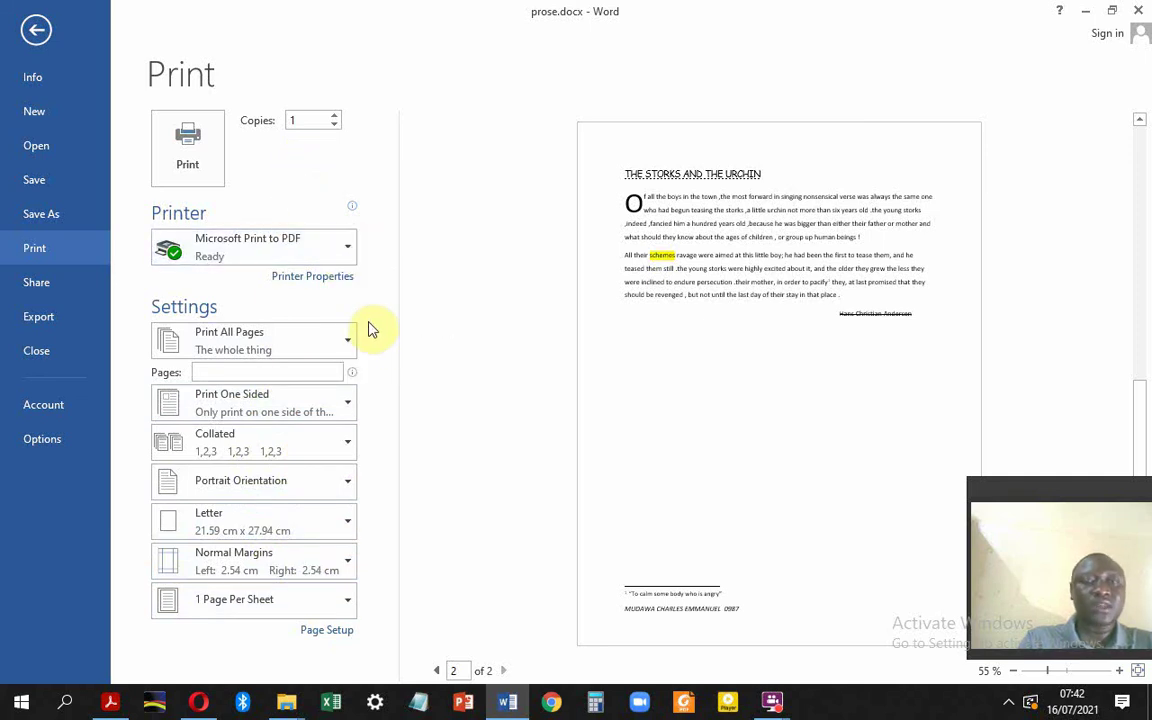
left_click(348, 252)
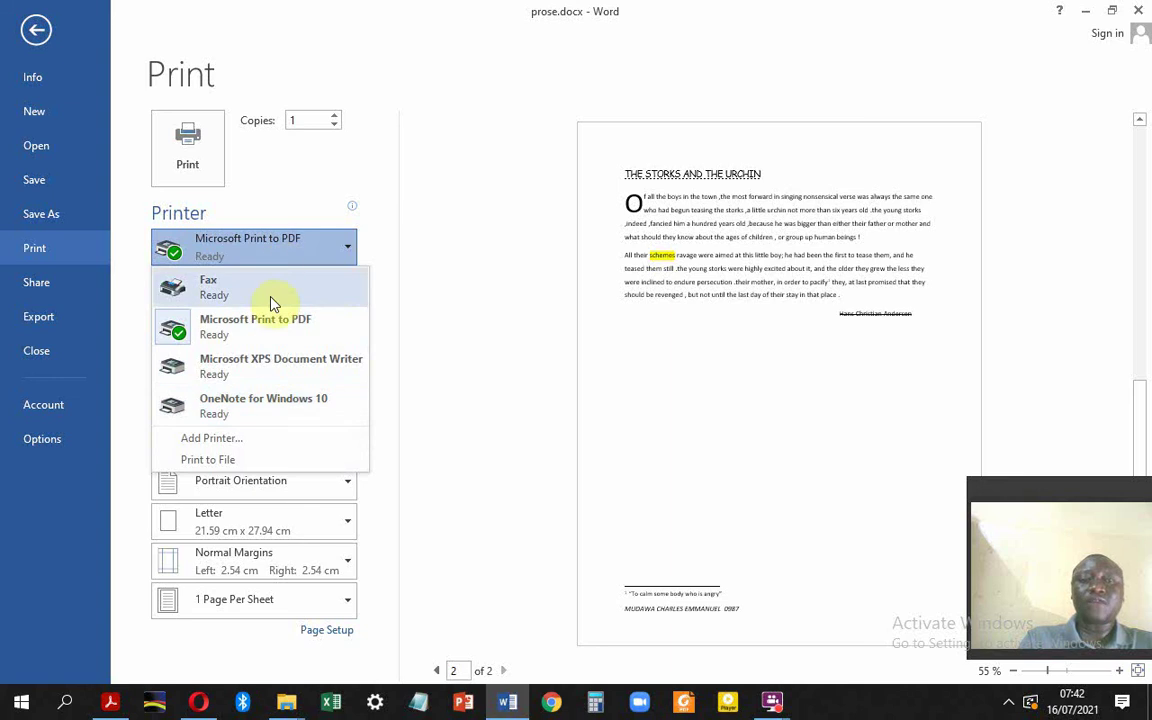
left_click(366, 152)
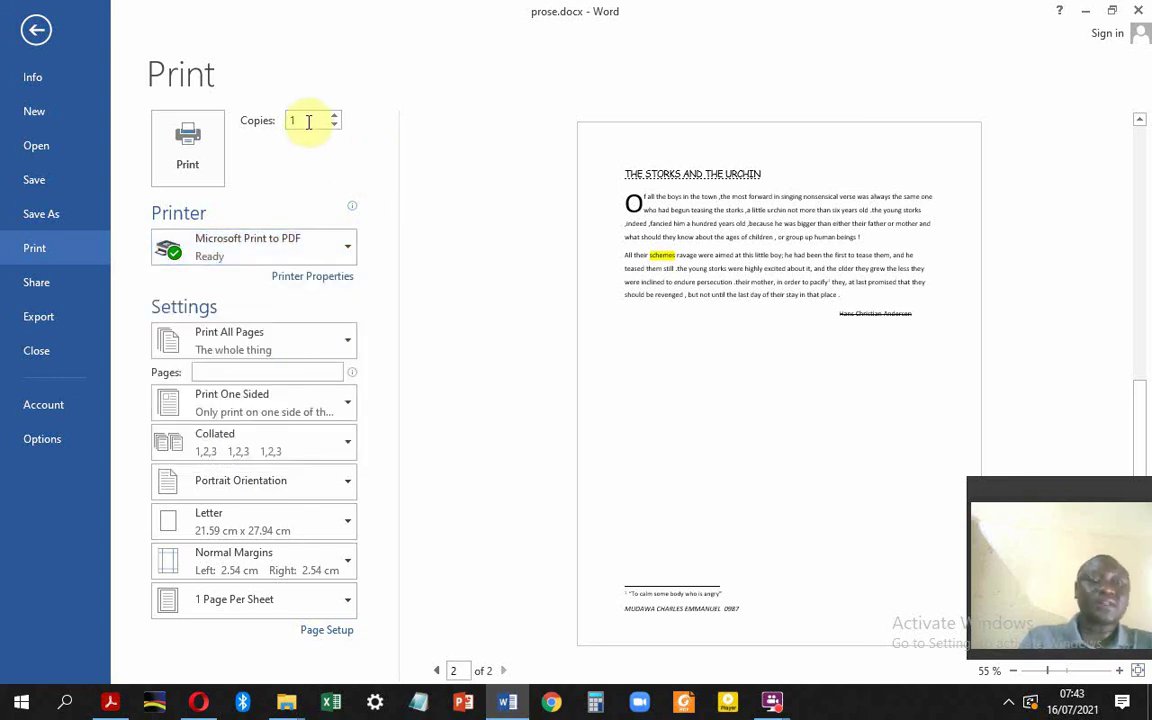